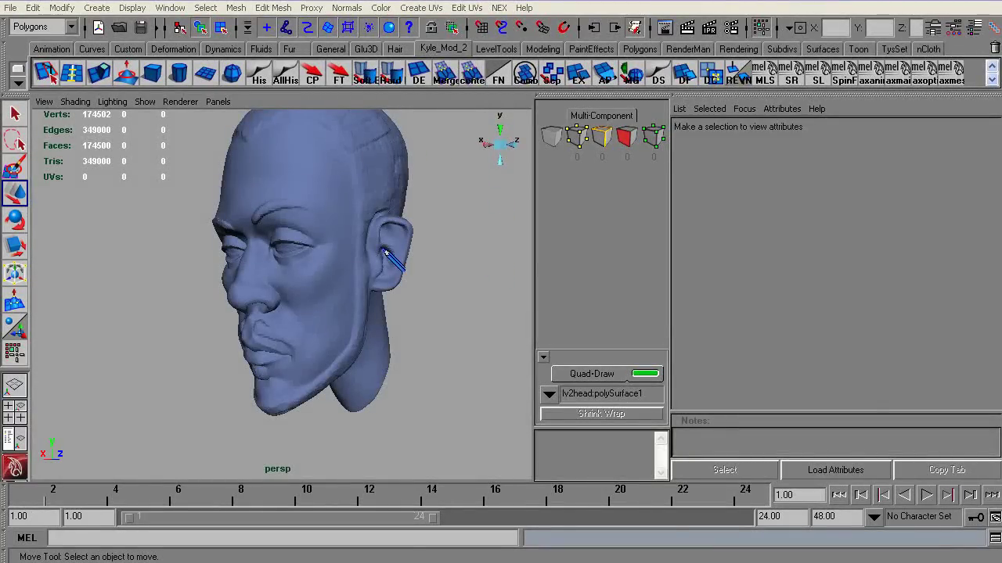
- Examine the wireframe of the sculpted head mesh around the cheek, nose, mouth, jaw and ear, and clear the selection
{"action": "left_click_drag", "start_coordinate": [341, 214], "coordinate": [319, 214], "text": "alt"}
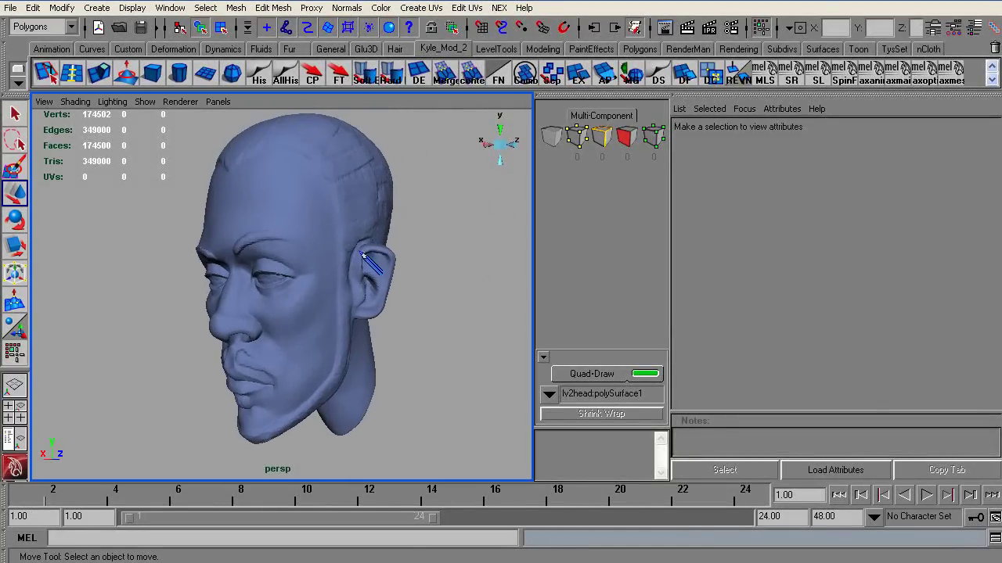
{"action": "left_click_drag", "start_coordinate": [362, 255], "coordinate": [429, 250], "text": "alt"}
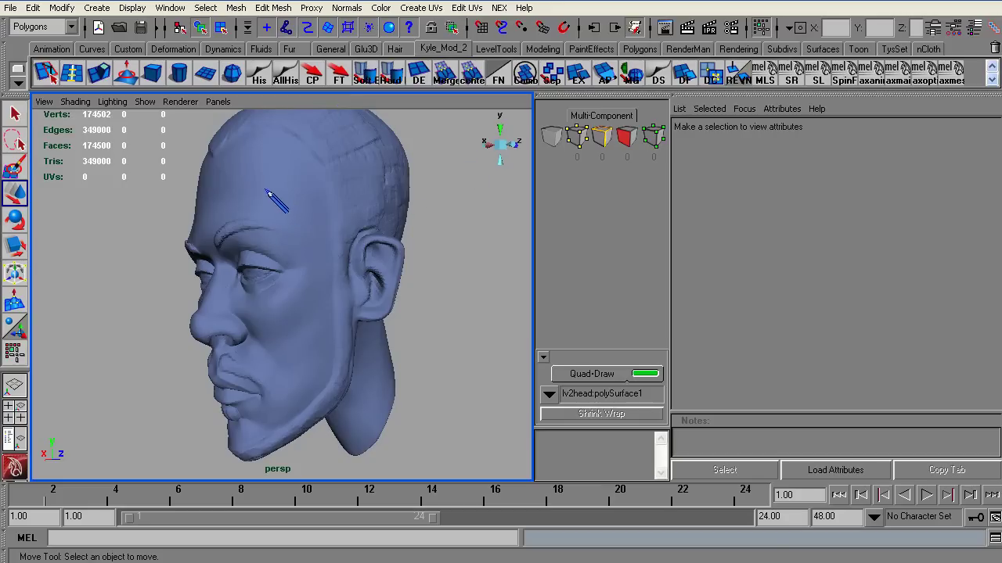
{"action": "right_click_drag", "start_coordinate": [152, 242], "coordinate": [223, 258], "text": "alt"}
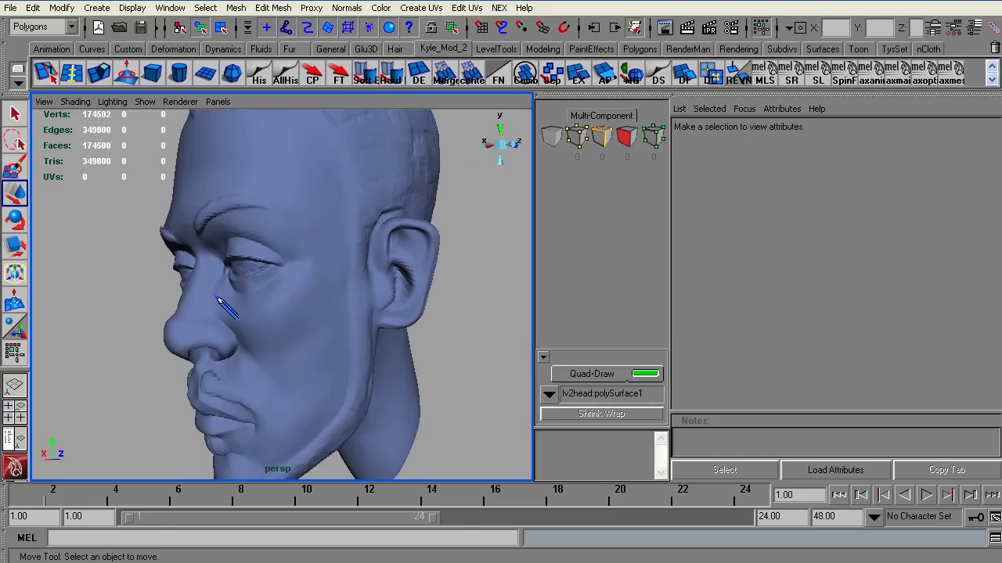
{"action": "left_click_drag", "start_coordinate": [217, 297], "coordinate": [234, 274], "text": "alt"}
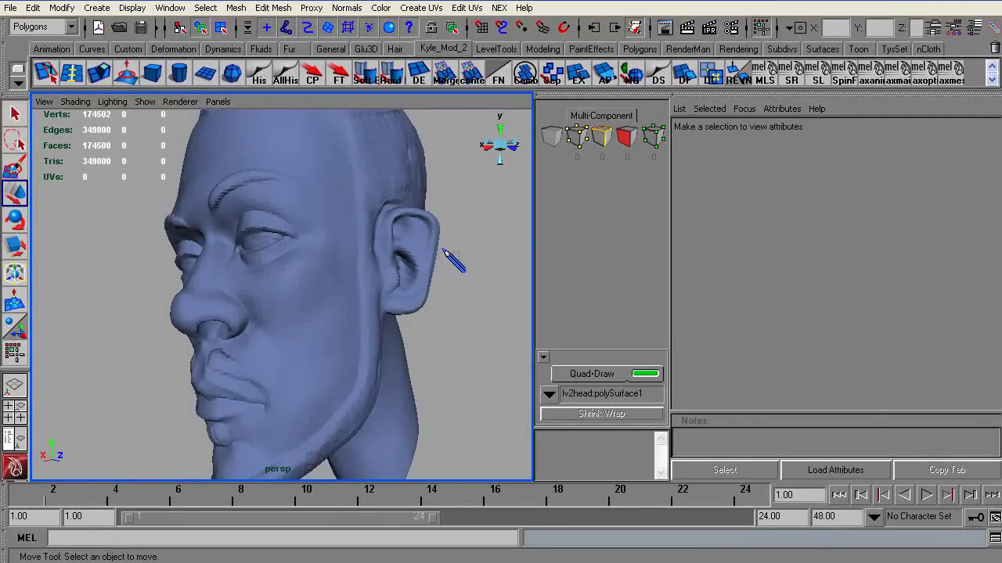
{"action": "left_click", "coordinate": [400, 261]}
{"action": "scroll", "coordinate": [415, 262], "scroll_direction": "up", "scroll_amount": 10}
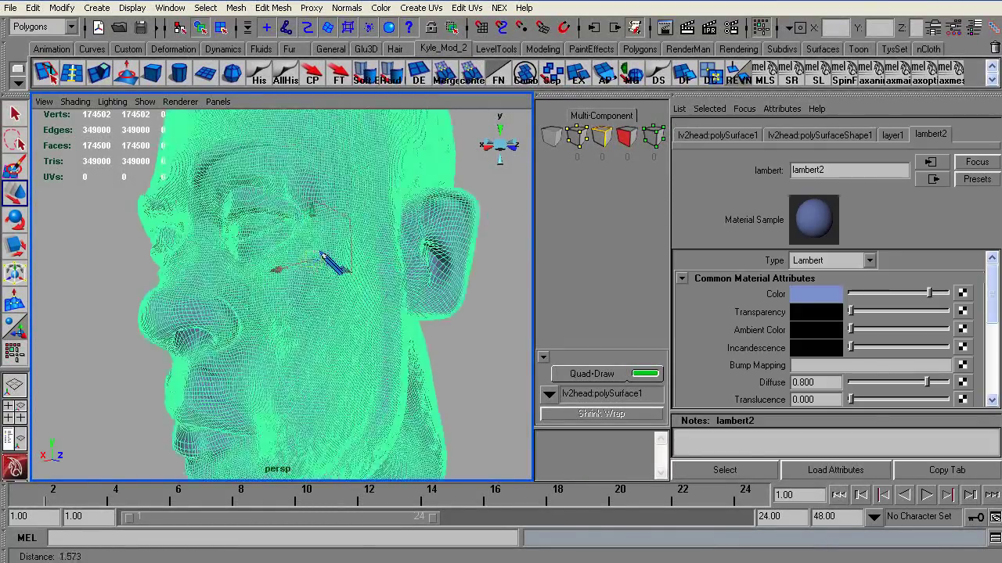
{"action": "right_click_drag", "start_coordinate": [429, 259], "coordinate": [326, 242], "text": "alt"}
{"action": "right_click_drag", "start_coordinate": [386, 269], "coordinate": [537, 274], "text": "alt"}
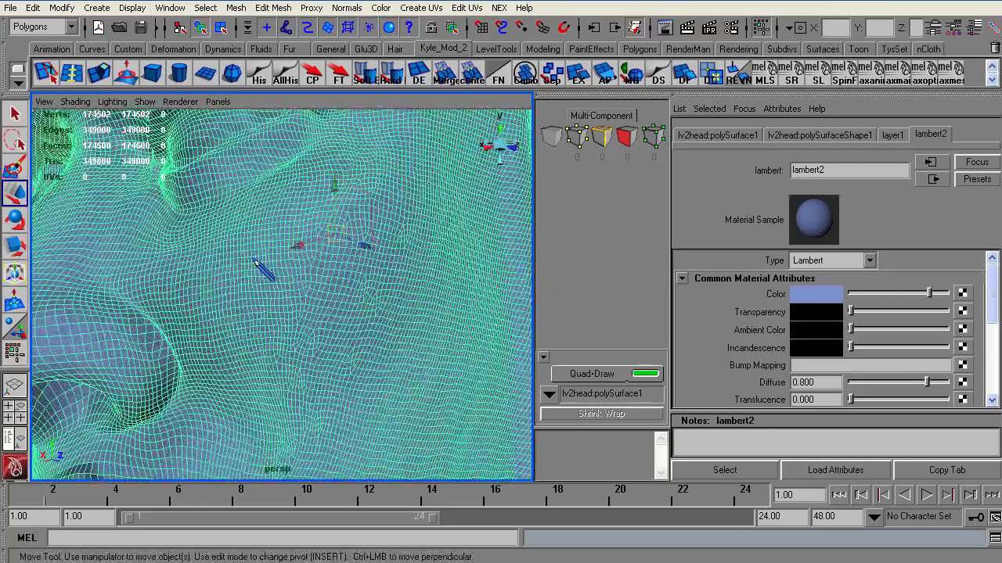
{"action": "left_click_drag", "start_coordinate": [210, 400], "coordinate": [212, 370], "text": "alt"}
{"action": "right_click_drag", "start_coordinate": [212, 370], "coordinate": [142, 325], "text": "alt"}
{"action": "middle_click_drag", "start_coordinate": [151, 243], "coordinate": [153, 162], "text": "alt"}
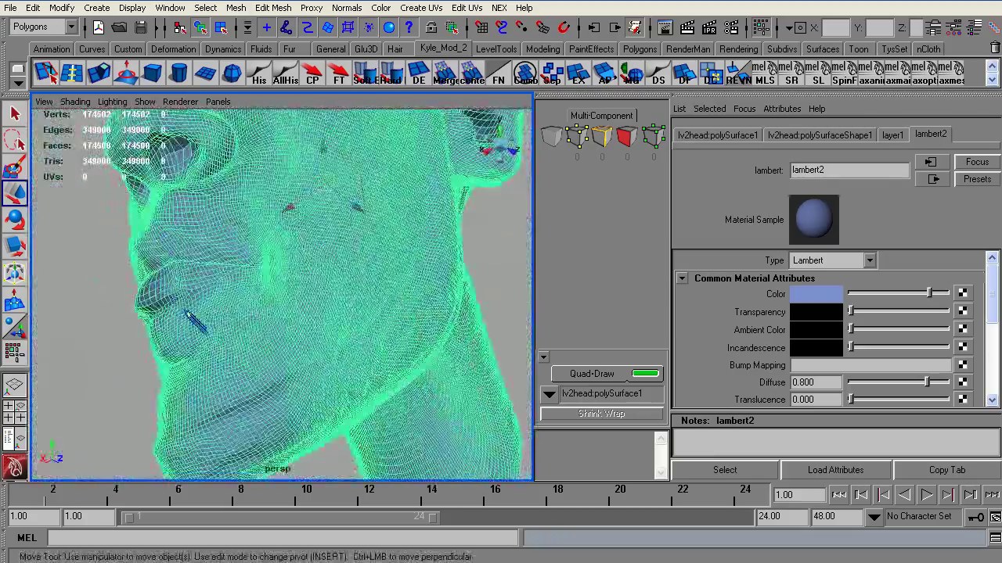
{"action": "left_click_drag", "start_coordinate": [188, 311], "coordinate": [216, 317], "text": "alt"}
{"action": "right_click_drag", "start_coordinate": [345, 205], "coordinate": [371, 211], "text": "alt"}
{"action": "left_click_drag", "start_coordinate": [432, 260], "coordinate": [279, 291], "text": "alt"}
{"action": "middle_click_drag", "start_coordinate": [239, 174], "coordinate": [273, 290], "text": "alt"}
{"action": "middle_click_drag", "start_coordinate": [311, 202], "coordinate": [319, 258], "text": "alt"}
{"action": "left_click_drag", "start_coordinate": [329, 266], "coordinate": [409, 275], "text": "alt"}
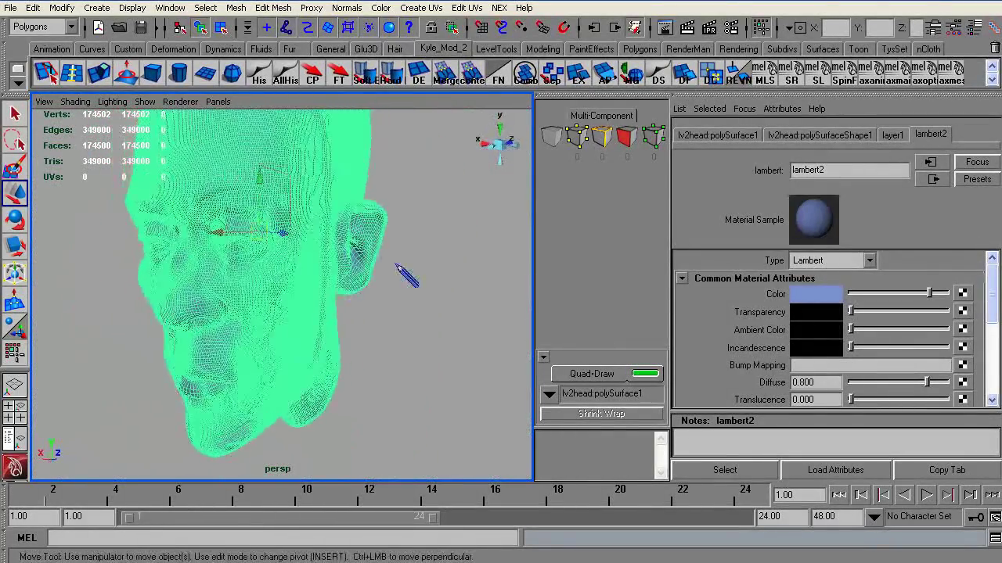
{"action": "left_click", "coordinate": [419, 268]}
- Inspect the shaded head from the front, both profiles and close up to study its facial forms
{"action": "right_click_drag", "start_coordinate": [231, 233], "coordinate": [292, 292], "text": "alt"}
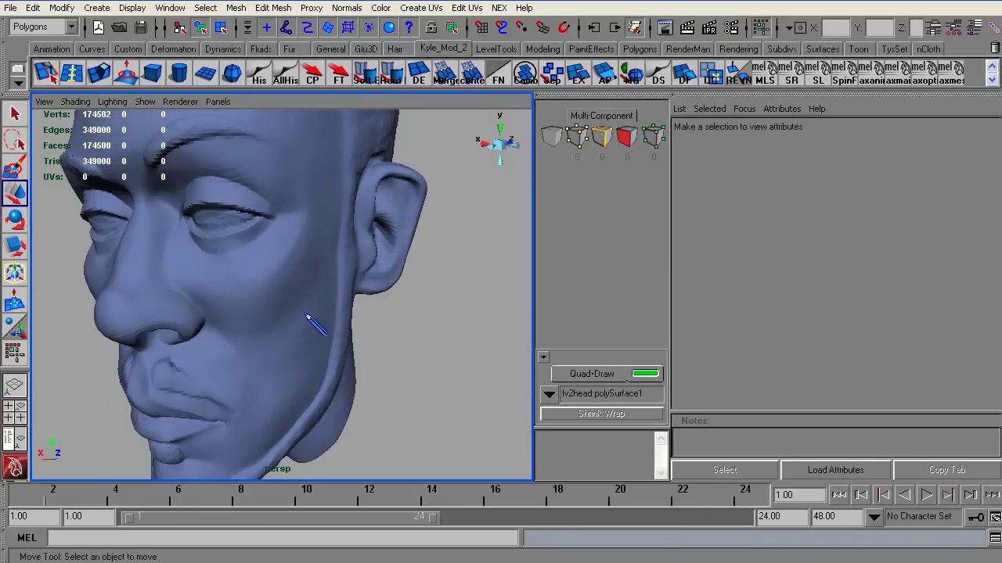
{"action": "left_click_drag", "start_coordinate": [199, 328], "coordinate": [220, 266], "text": "alt"}
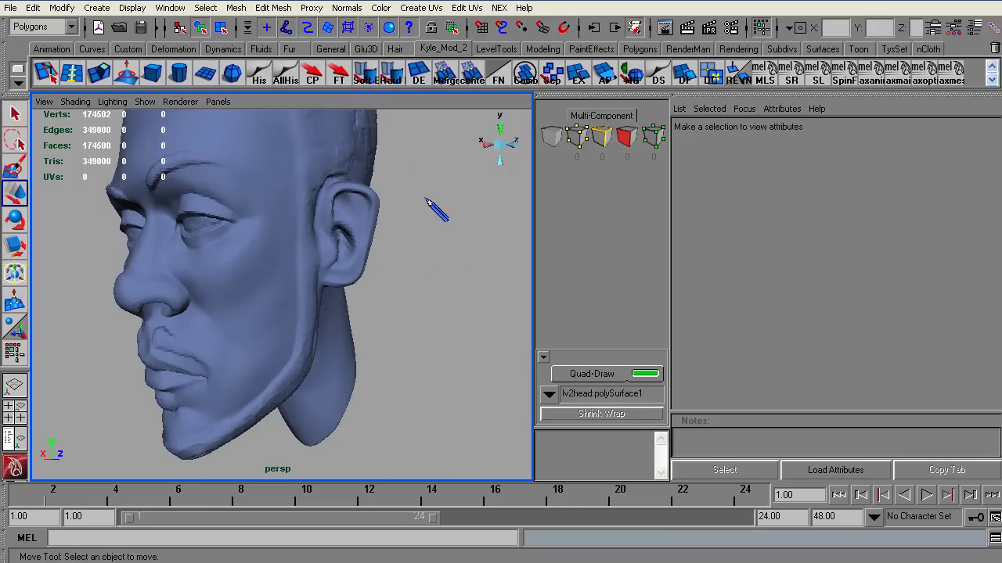
{"action": "left_click_drag", "start_coordinate": [432, 262], "coordinate": [506, 264], "text": "alt"}
{"action": "right_click_drag", "start_coordinate": [506, 263], "coordinate": [259, 141], "text": "alt"}
{"action": "left_click_drag", "start_coordinate": [417, 263], "coordinate": [279, 216], "text": "alt"}
{"action": "right_click_drag", "start_coordinate": [279, 216], "coordinate": [415, 255], "text": "alt"}
{"action": "left_click_drag", "start_coordinate": [415, 254], "coordinate": [214, 224], "text": "alt"}
{"action": "right_click_drag", "start_coordinate": [214, 224], "coordinate": [168, 245], "text": "alt"}
{"action": "left_click_drag", "start_coordinate": [168, 245], "coordinate": [250, 302], "text": "alt"}
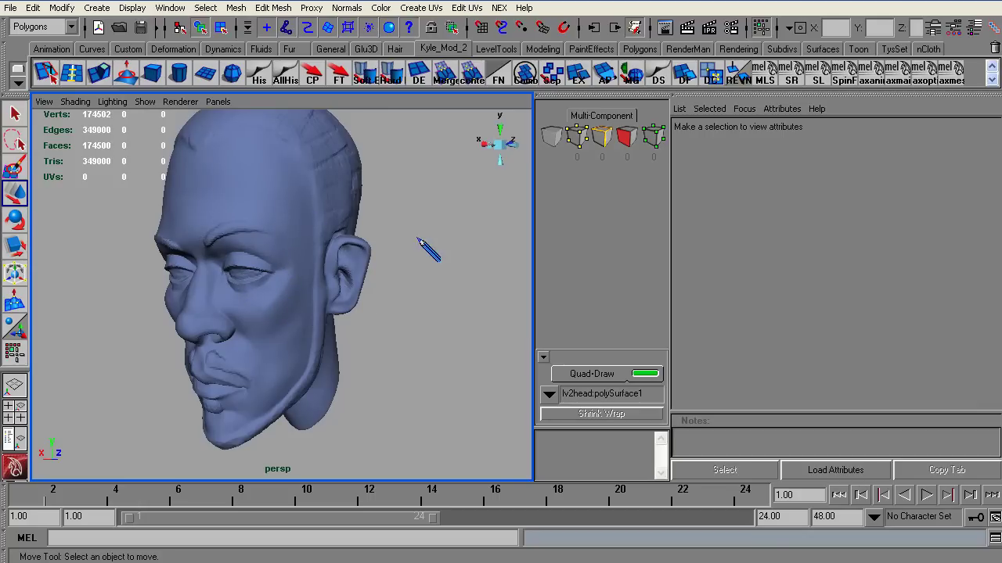
{"action": "left_click_drag", "start_coordinate": [443, 239], "coordinate": [218, 290], "text": "alt"}
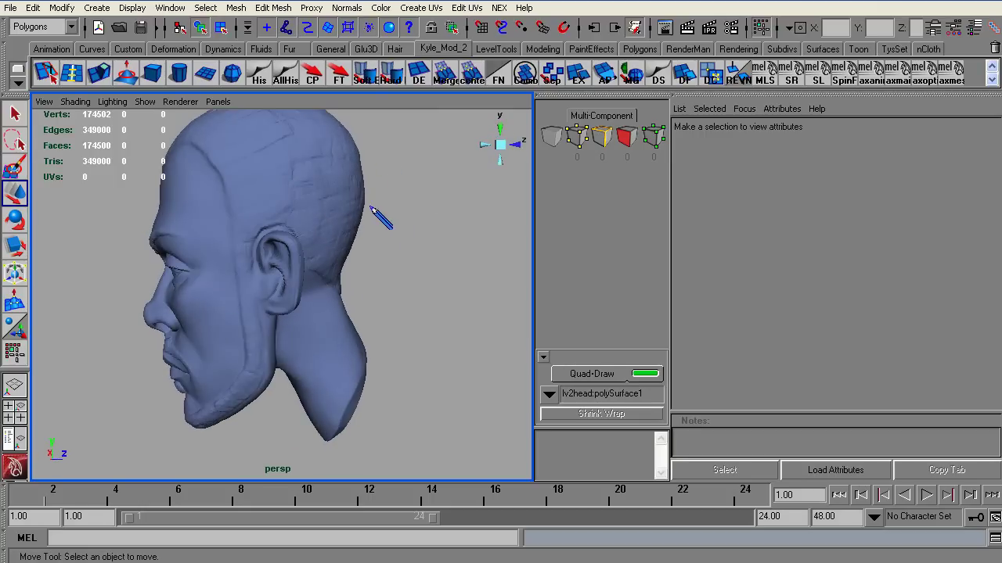
{"action": "left_click_drag", "start_coordinate": [373, 209], "coordinate": [304, 302], "text": "alt"}
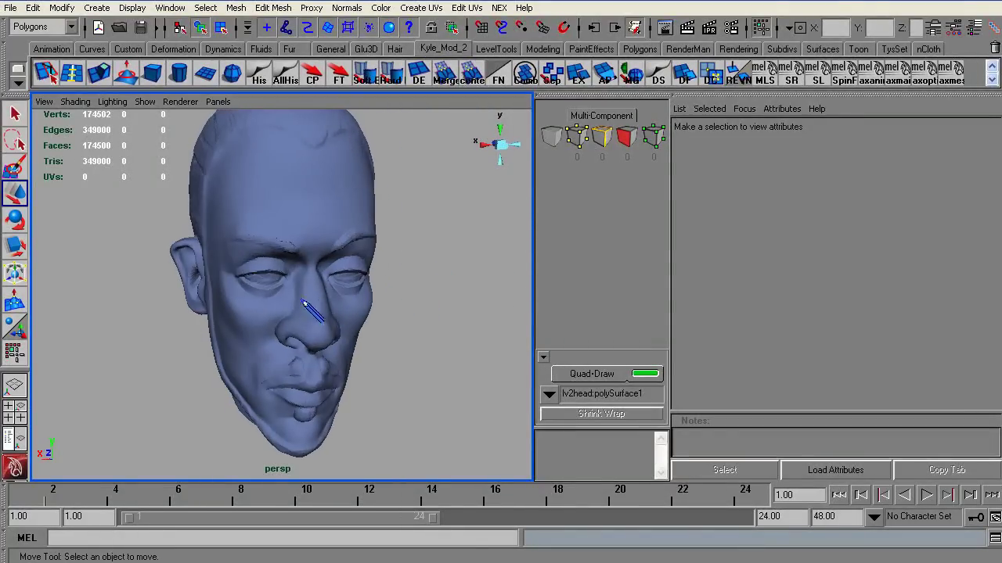
{"action": "left_click_drag", "start_coordinate": [441, 241], "coordinate": [429, 269], "text": "alt"}
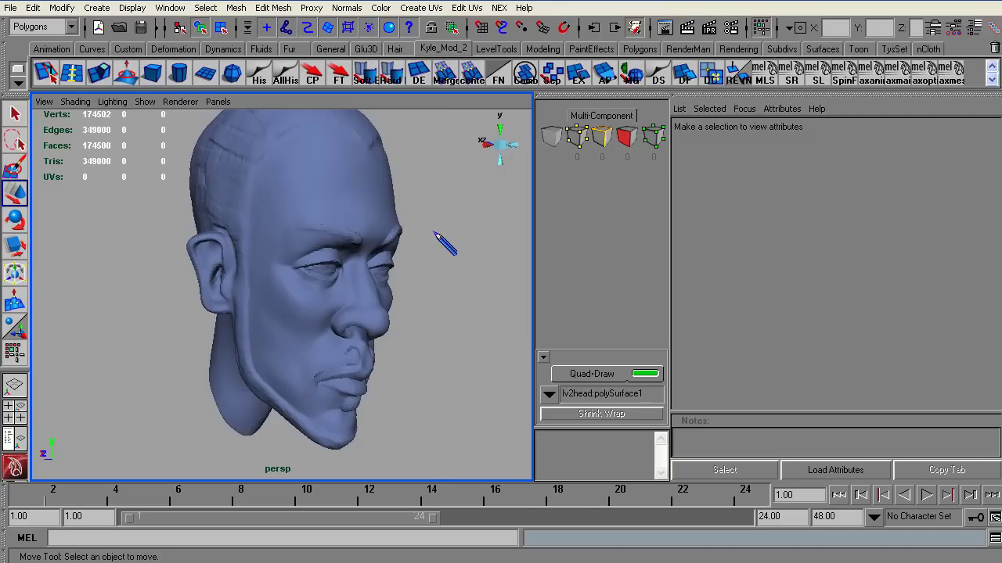
{"action": "left_click_drag", "start_coordinate": [339, 262], "coordinate": [474, 227], "text": "alt"}
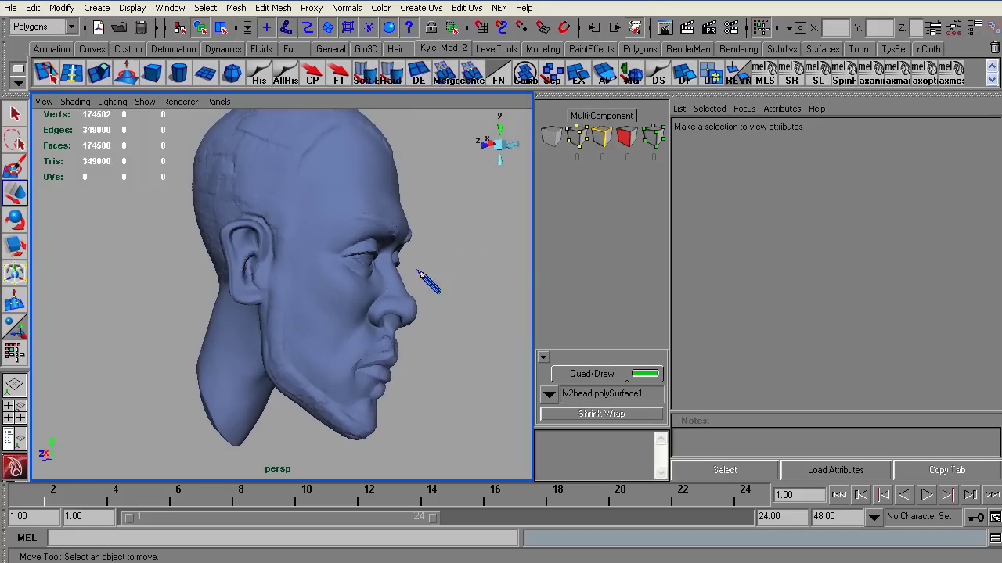
{"action": "left_click_drag", "start_coordinate": [433, 301], "coordinate": [210, 291], "text": "alt"}
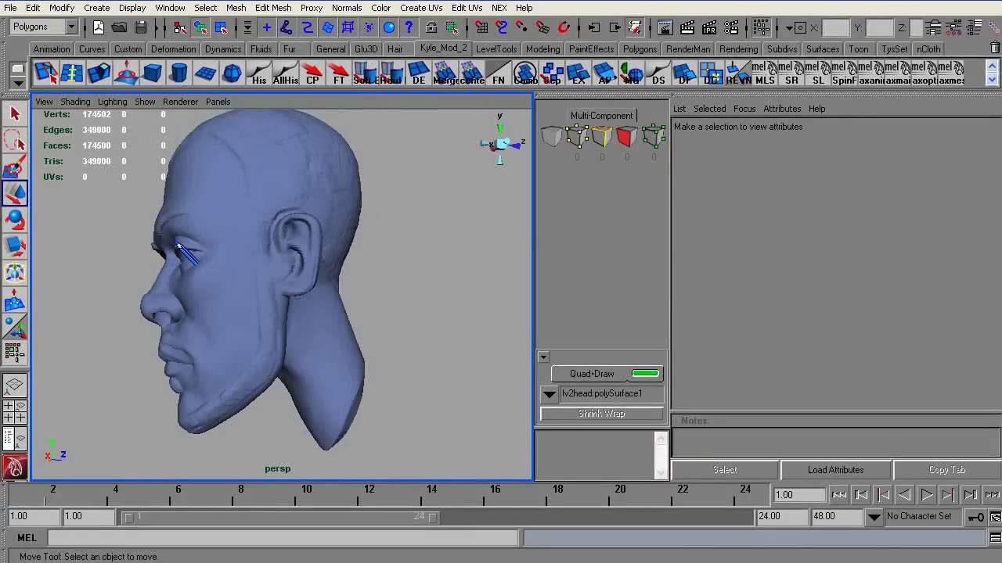
{"action": "left_click_drag", "start_coordinate": [435, 221], "coordinate": [351, 179], "text": "alt"}
{"action": "right_click_drag", "start_coordinate": [175, 233], "coordinate": [302, 272], "text": "alt"}
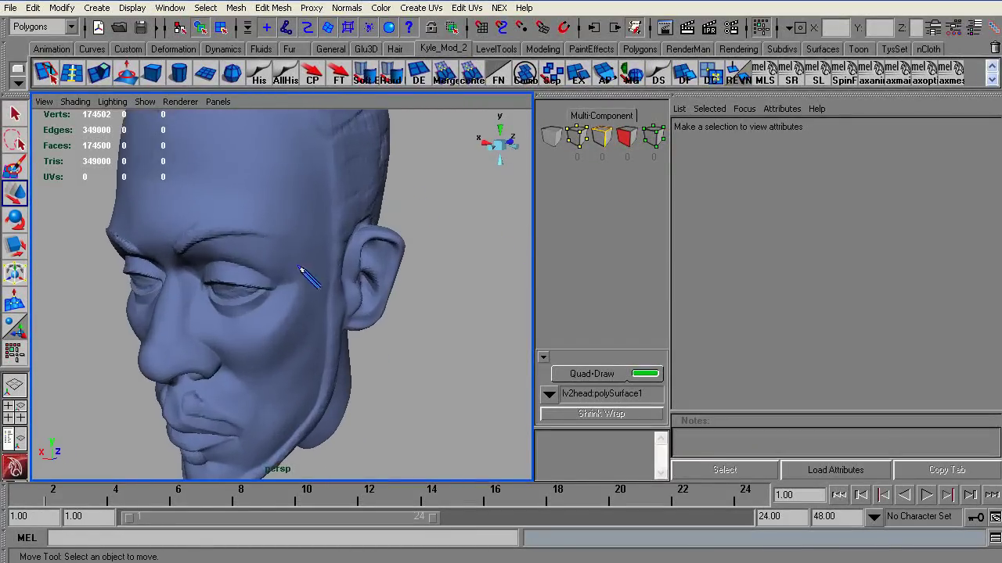
{"action": "left_click_drag", "start_coordinate": [299, 269], "coordinate": [384, 234], "text": "alt"}
{"action": "left_click_drag", "start_coordinate": [234, 284], "coordinate": [382, 235], "text": "alt"}
- Raise the transparency of the head's lambert2 material to make the mesh semi-transparent, and deselect the head
{"action": "left_click", "coordinate": [313, 282]}
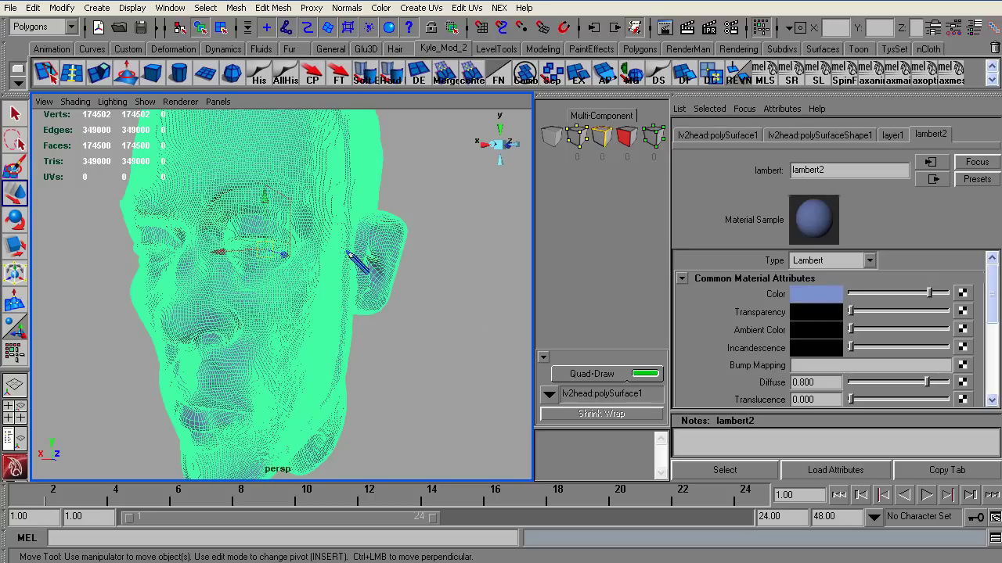
{"action": "left_click_drag", "start_coordinate": [845, 303], "coordinate": [882, 310]}
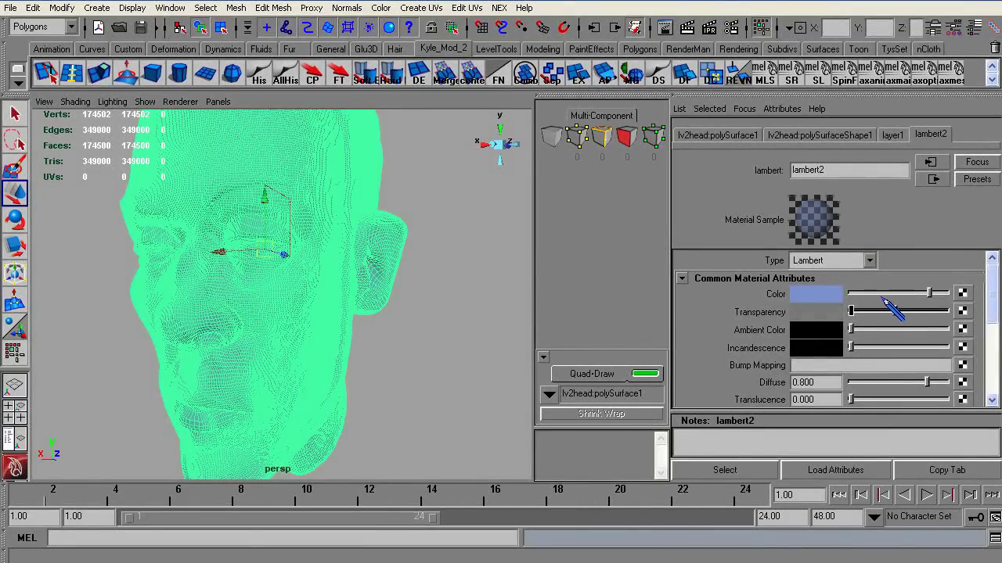
{"action": "left_click", "coordinate": [466, 238]}
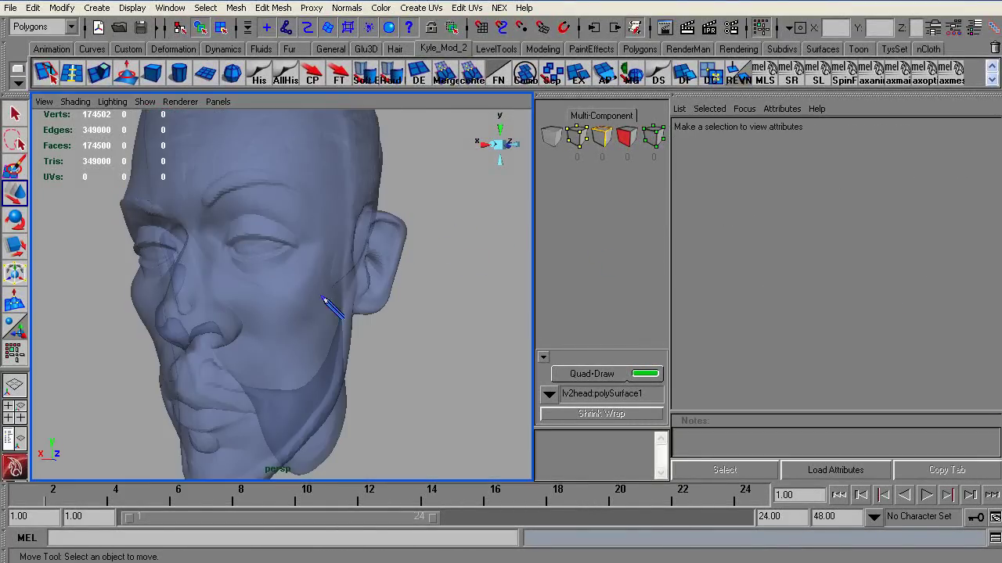
{"action": "left_click_drag", "start_coordinate": [323, 300], "coordinate": [264, 284], "text": "alt"}
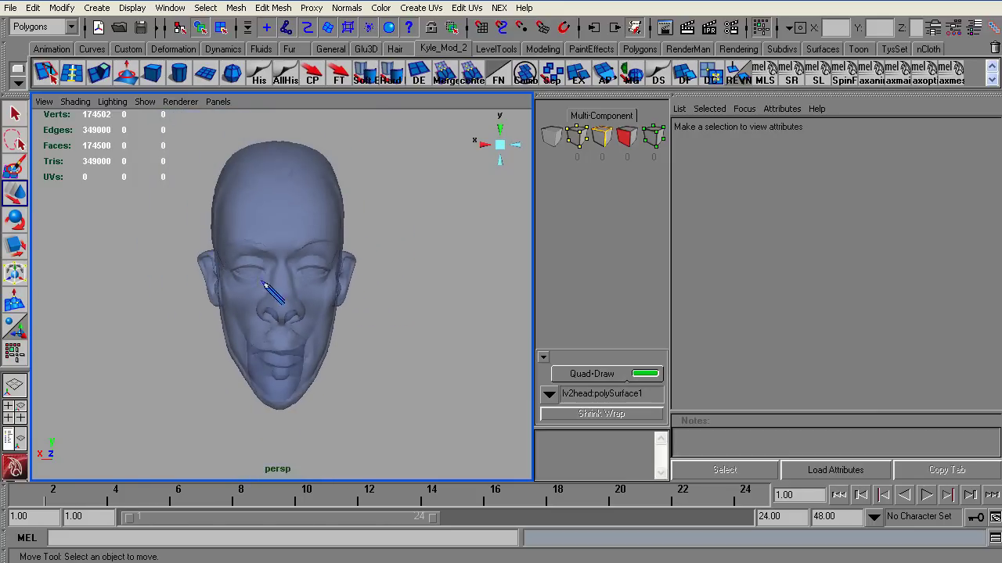
- Replace the attribute display with the Channel Box and Layer Editor, and set layer1 to reference mode with its visibility on
{"action": "left_click", "coordinate": [933, 27]}
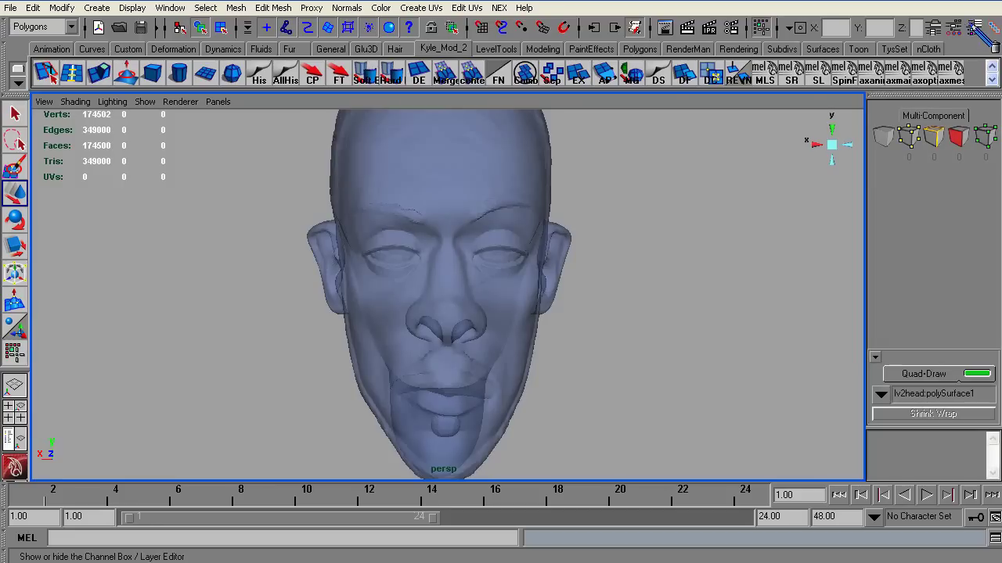
{"action": "left_click", "coordinate": [976, 26]}
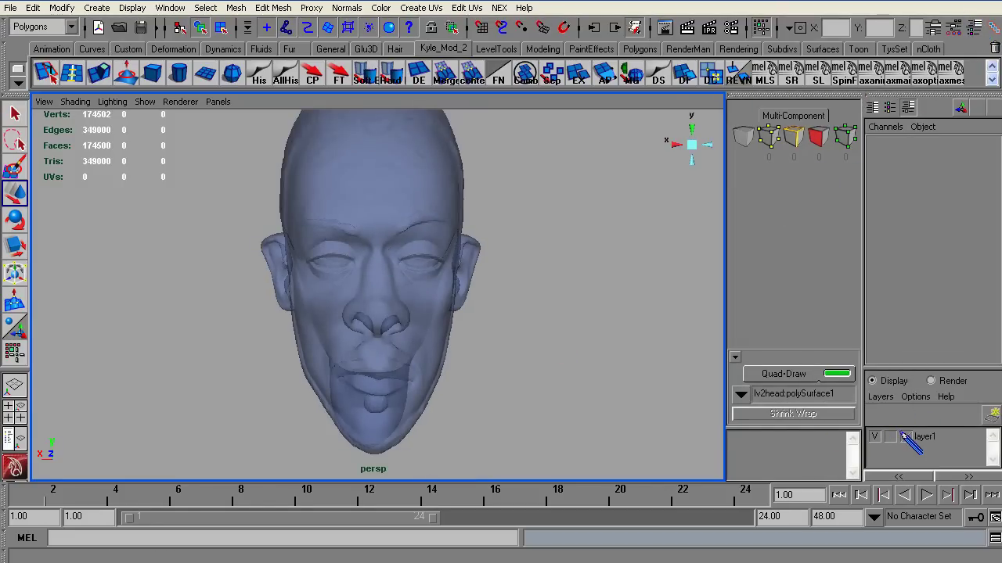
{"action": "left_click", "coordinate": [874, 436]}
{"action": "left_click", "coordinate": [874, 437]}
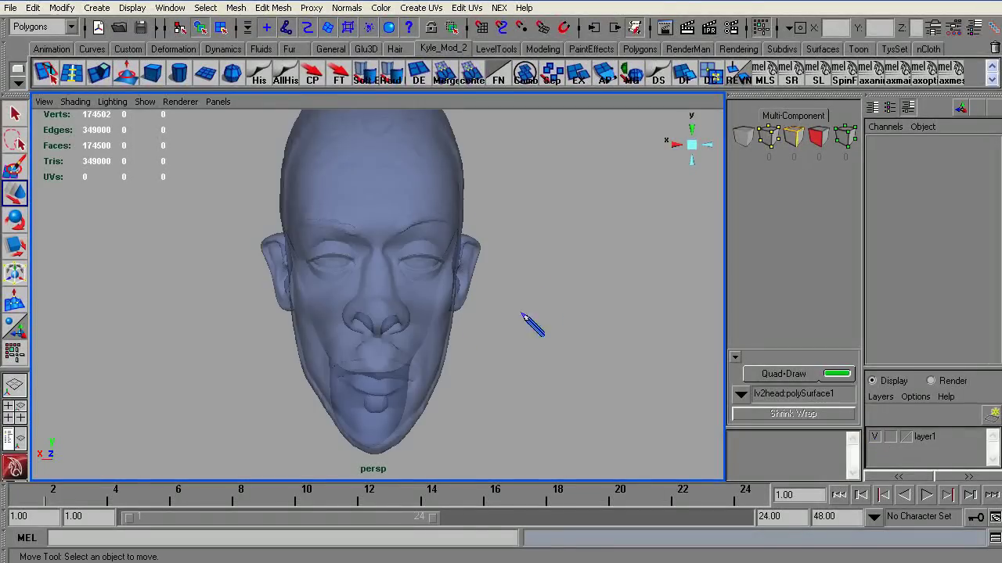
{"action": "left_click", "coordinate": [888, 436]}
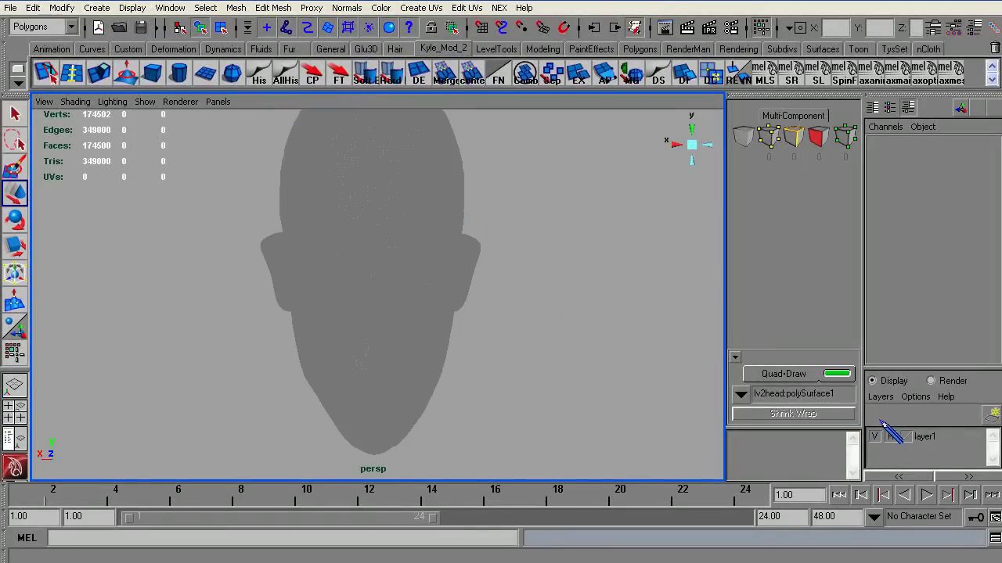
{"action": "left_click", "coordinate": [889, 436]}
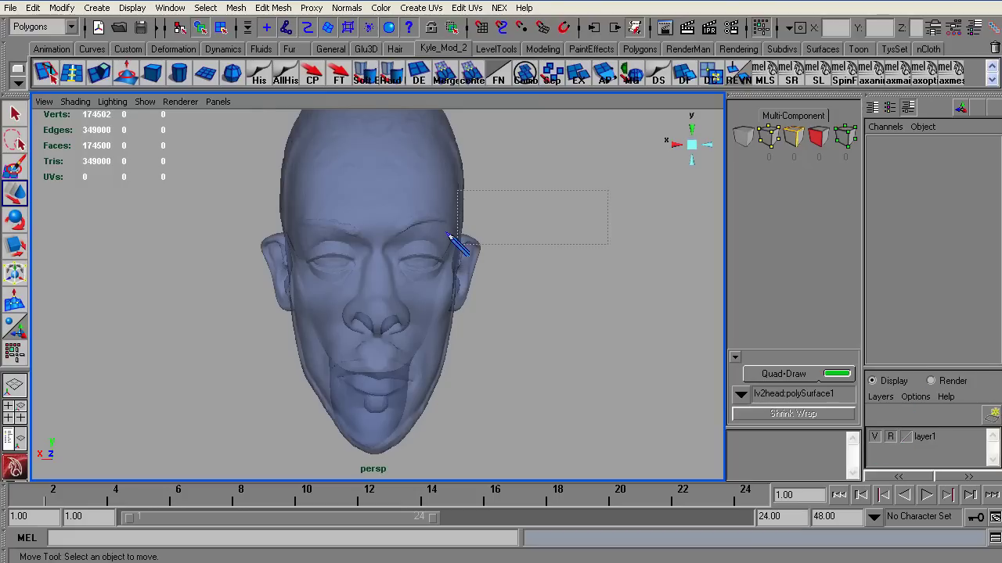
- Activate Quad-Draw with lv2head:polySurface1 as the target surface and draw one quad on the cheek beside the nose
{"action": "right_click_drag", "start_coordinate": [324, 221], "coordinate": [532, 203], "text": "alt"}
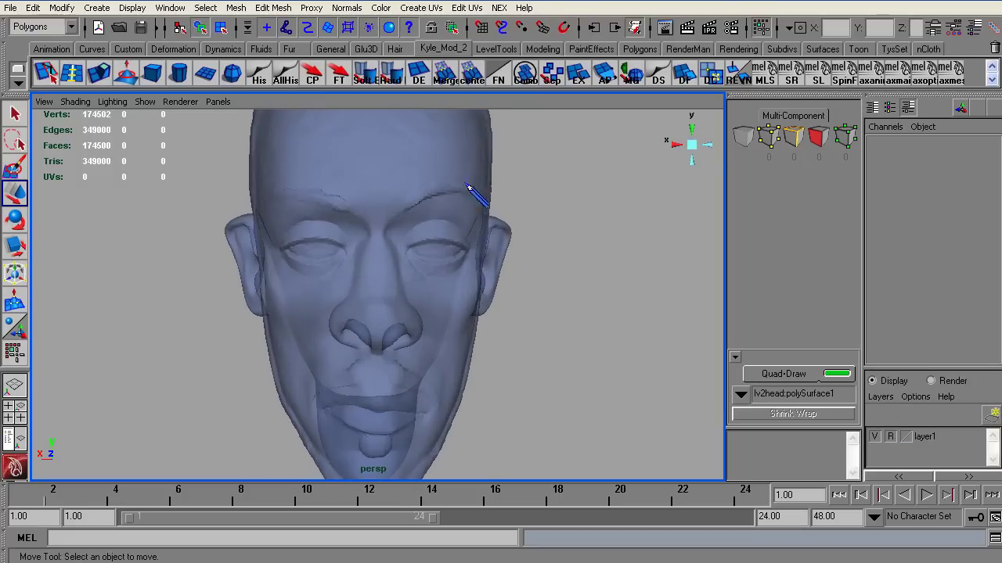
{"action": "left_click_drag", "start_coordinate": [585, 252], "coordinate": [494, 264], "text": "alt"}
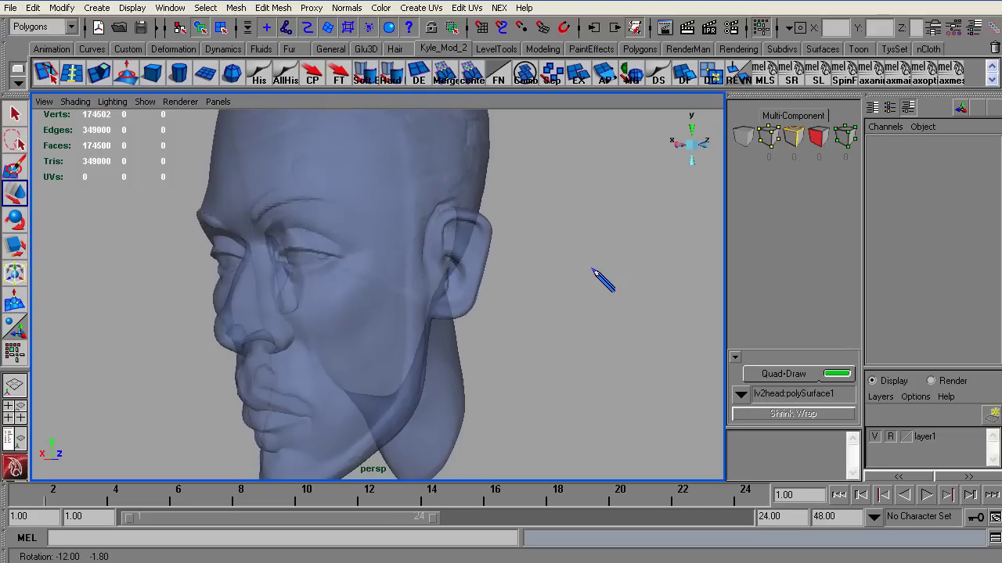
{"action": "left_click_drag", "start_coordinate": [600, 274], "coordinate": [443, 201], "text": "alt"}
{"action": "left_click_drag", "start_coordinate": [517, 187], "coordinate": [709, 329], "text": "alt"}
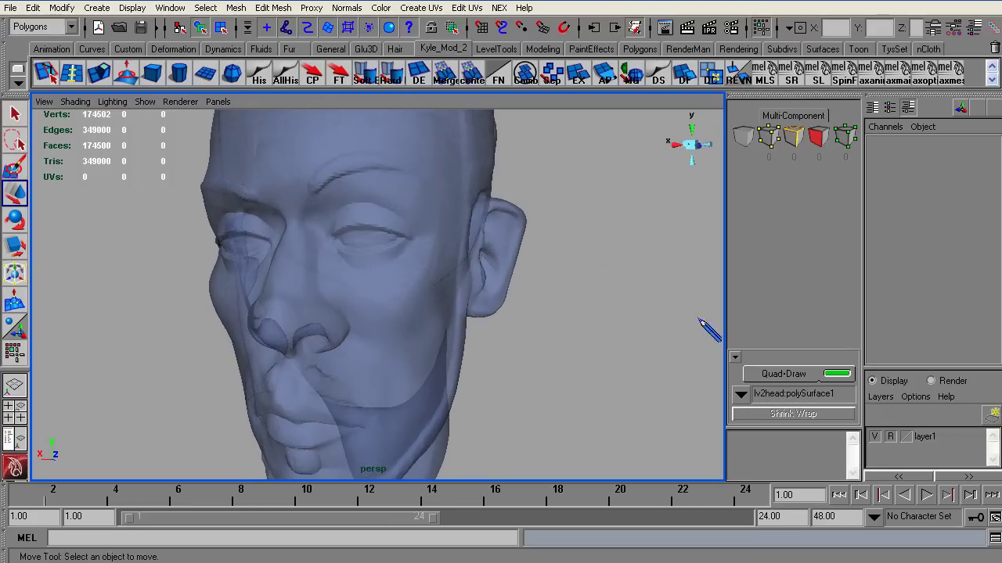
{"action": "left_click", "coordinate": [792, 374]}
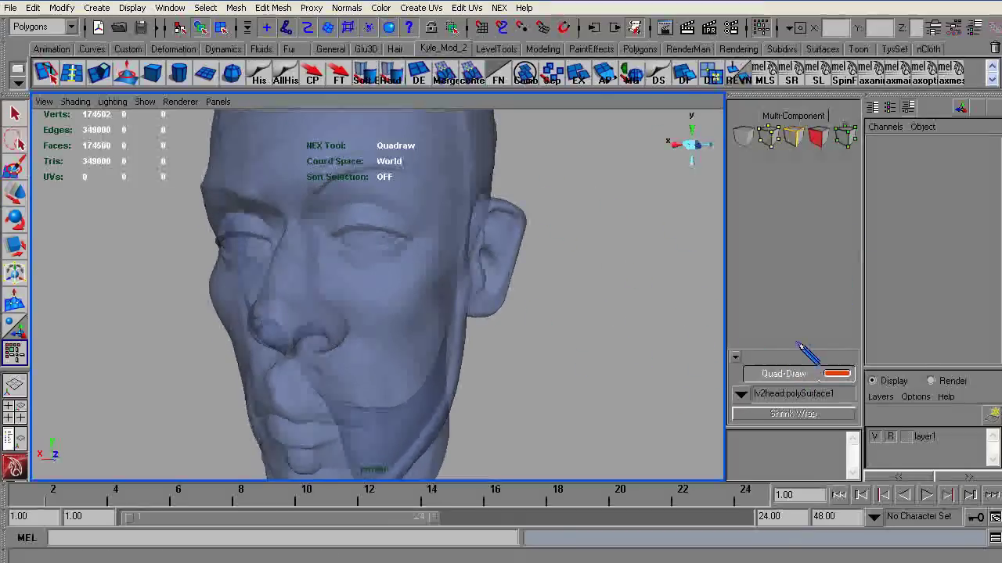
{"action": "right_click_drag", "start_coordinate": [274, 234], "coordinate": [322, 262], "text": "alt"}
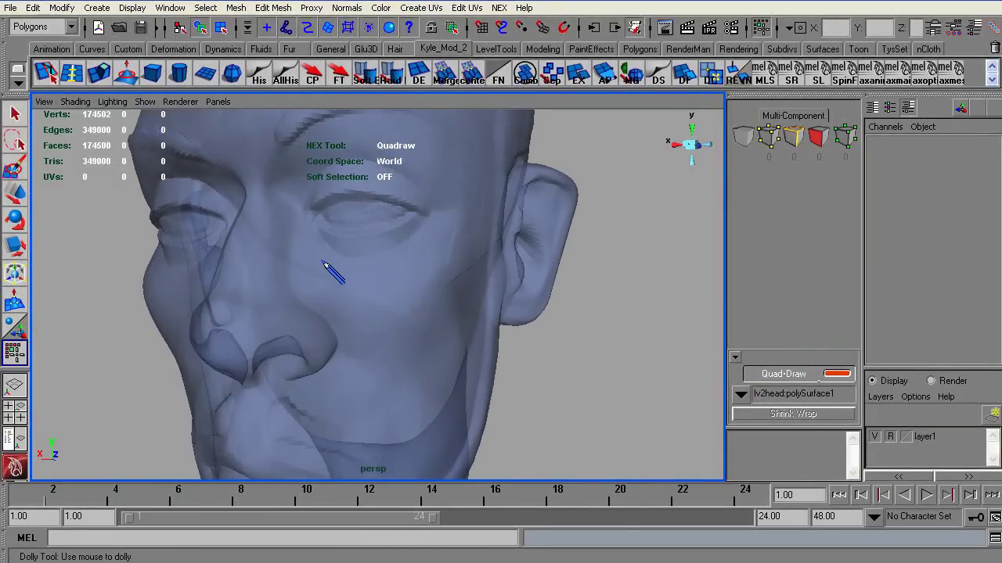
{"action": "left_click", "coordinate": [335, 325]}
{"action": "left_click", "coordinate": [361, 302], "text": "shift"}
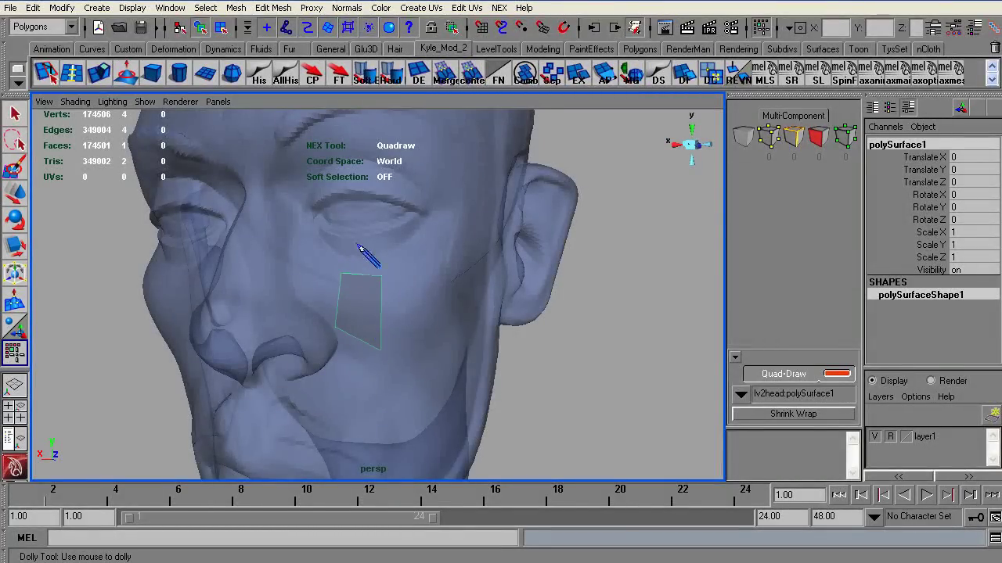
{"action": "middle_click_drag", "start_coordinate": [362, 251], "coordinate": [402, 197], "text": "alt"}
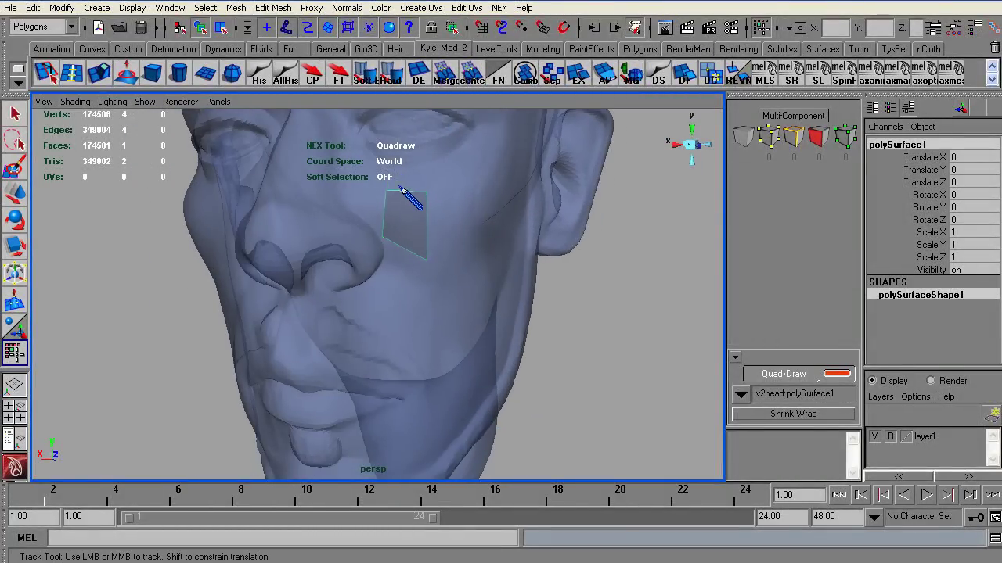
{"action": "mouse_move", "coordinate": [400, 187]}
{"action": "left_mouse_down"}
{"action": "mouse_move", "coordinate": [438, 194]}
{"action": "mouse_move", "coordinate": [331, 232]}
{"action": "mouse_move", "coordinate": [412, 292]}
{"action": "mouse_move", "coordinate": [454, 240]}
{"action": "mouse_move", "coordinate": [333, 200]}
{"action": "left_mouse_up"}
{"action": "scroll", "coordinate": [332, 198], "scroll_direction": "down", "scroll_amount": 3}
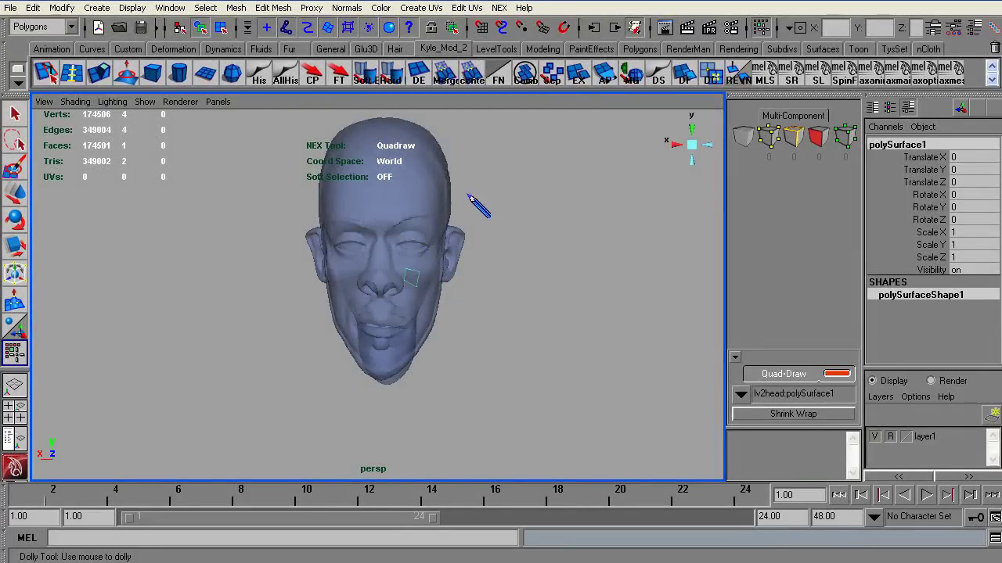
{"action": "right_click_drag", "start_coordinate": [528, 224], "coordinate": [608, 208], "text": "alt"}
{"action": "left_click_drag", "start_coordinate": [602, 217], "coordinate": [422, 231], "text": "alt"}
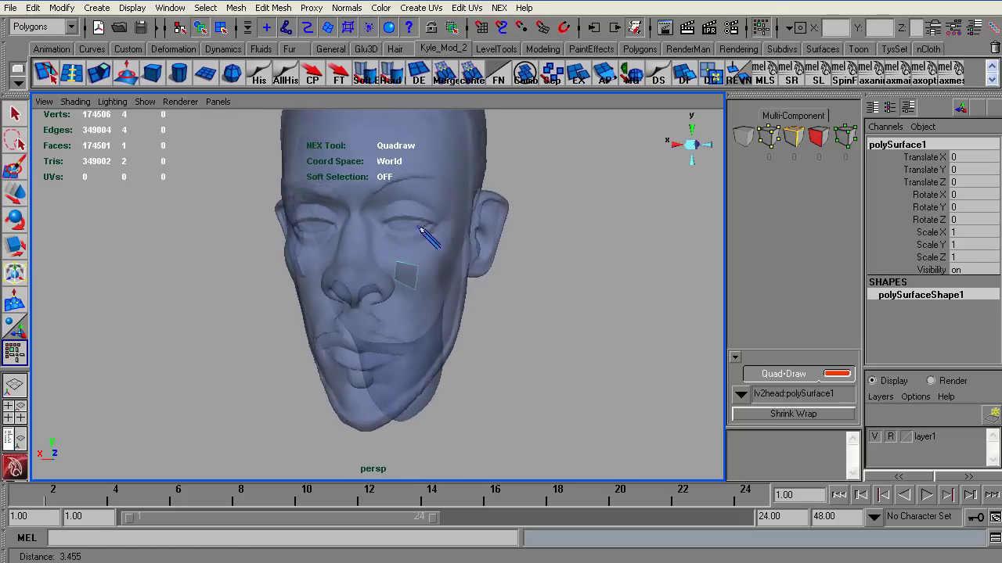
- Draw a second quad above the cheek quad, extending it up toward the lower eyelid
{"action": "mouse_move", "coordinate": [420, 229]}
{"action": "right_mouse_down", "text": "alt"}
{"action": "mouse_move", "coordinate": [423, 247]}
{"action": "mouse_move", "coordinate": [398, 206]}
{"action": "right_mouse_up", "text": "alt"}
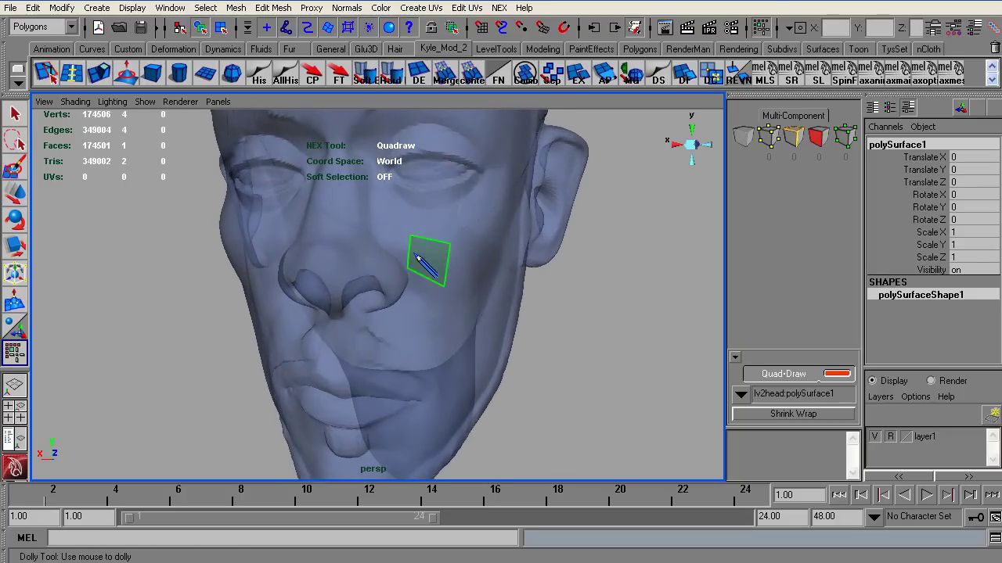
{"action": "left_click", "coordinate": [415, 212]}
{"action": "left_click", "coordinate": [448, 213]}
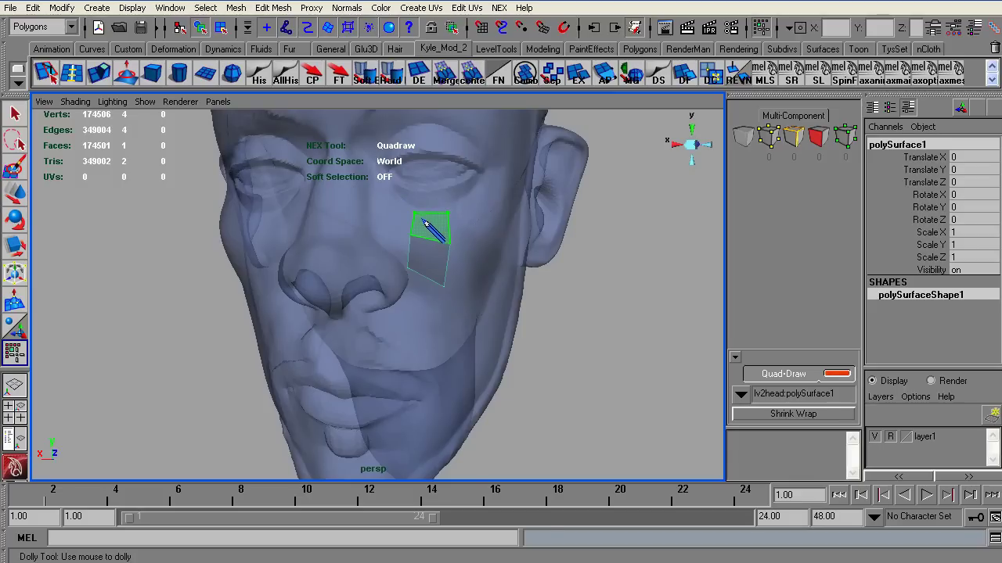
{"action": "left_click", "coordinate": [424, 222], "text": "shift"}
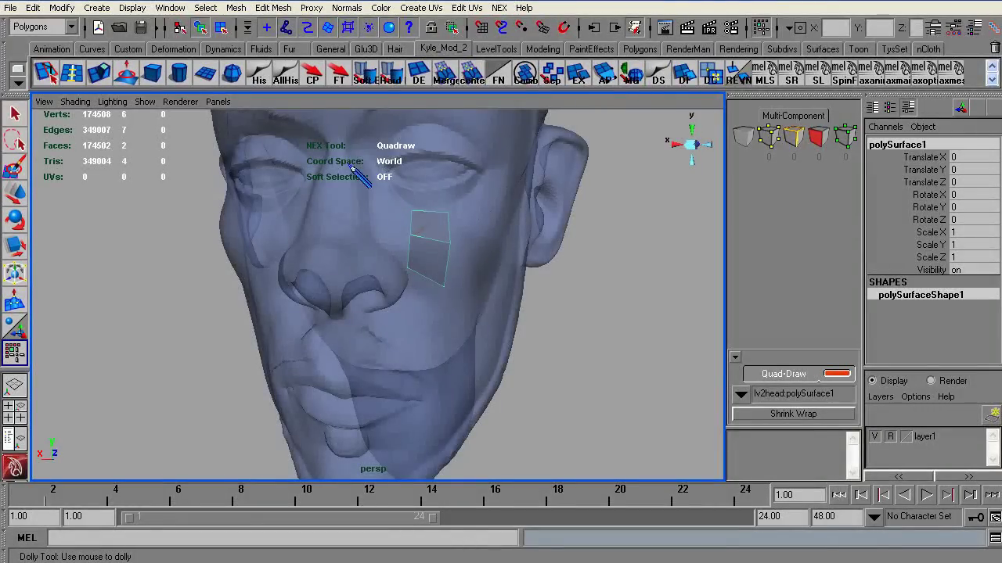
- Draw two quads from the upper cheek quad, curving under the eye and up to its outer corner
{"action": "middle_click_drag", "start_coordinate": [393, 213], "coordinate": [202, 265], "text": "alt"}
{"action": "right_click_drag", "start_coordinate": [234, 244], "coordinate": [360, 217], "text": "alt"}
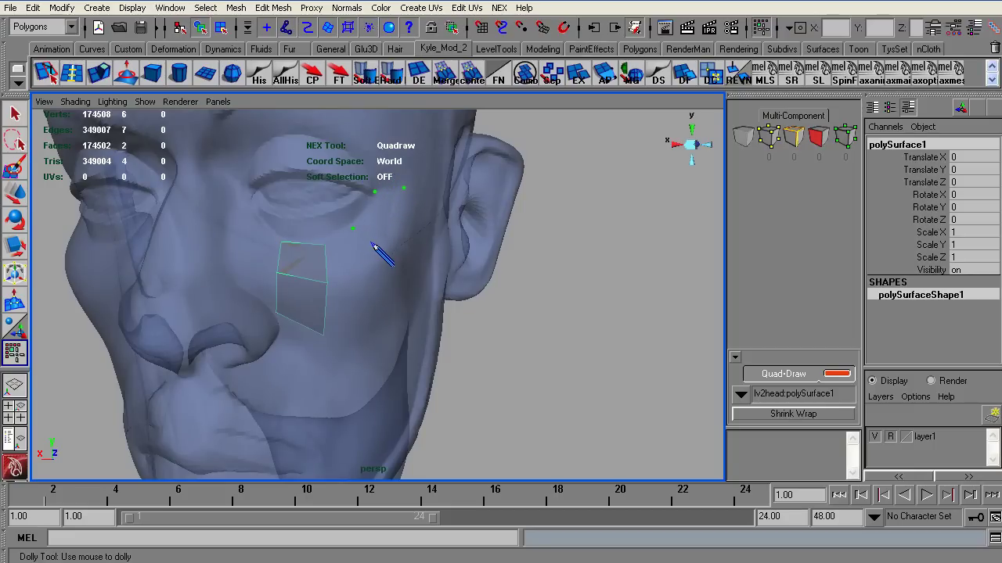
{"action": "left_click", "coordinate": [352, 249], "text": "shift"}
{"action": "left_click", "coordinate": [356, 247], "text": "shift"}
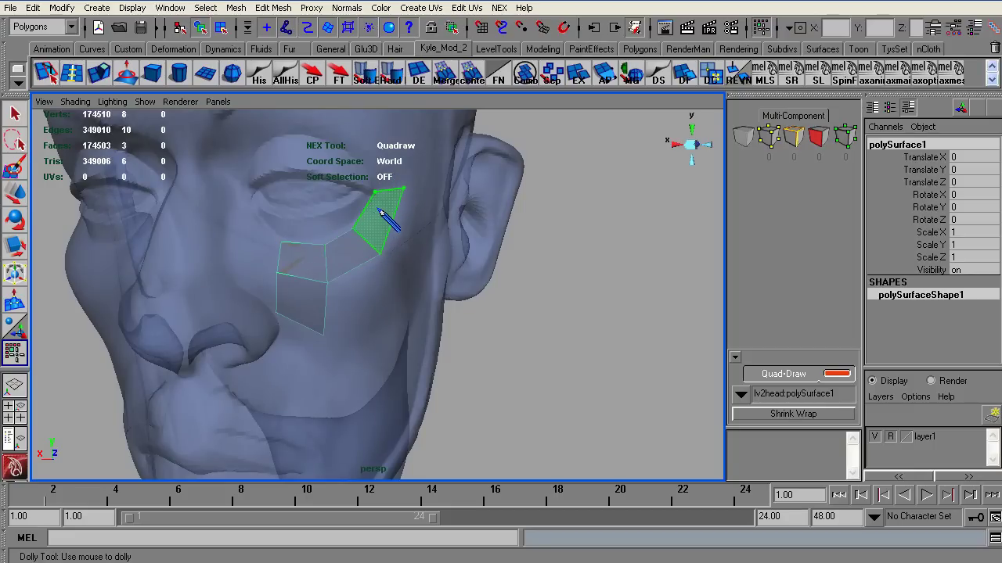
{"action": "left_click", "coordinate": [384, 219], "text": "shift"}
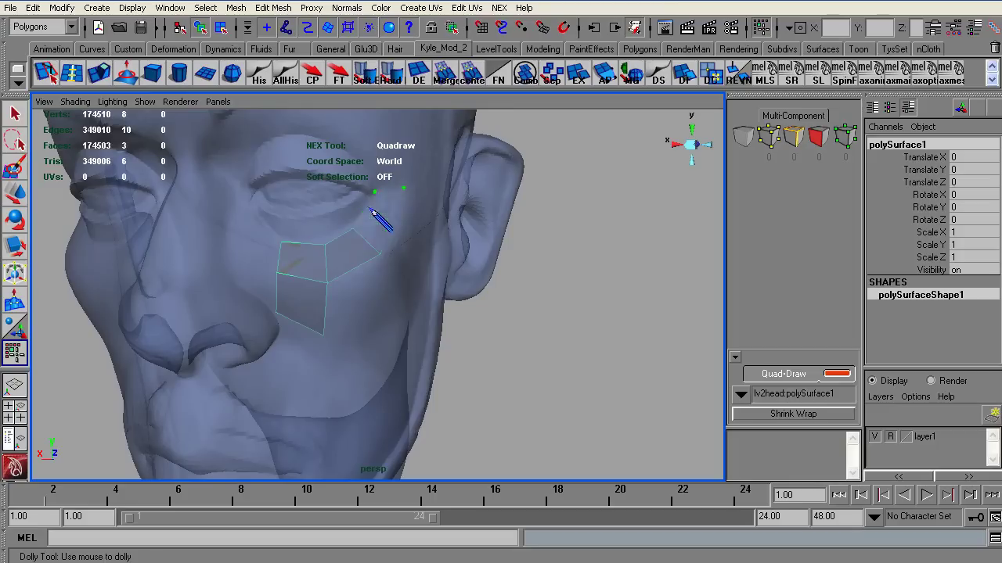
- Draw a quad from the under-eye strip up to the inner eye corner and split it in two across its middle
{"action": "left_click", "coordinate": [219, 200]}
{"action": "left_click", "coordinate": [245, 222], "text": "shift"}
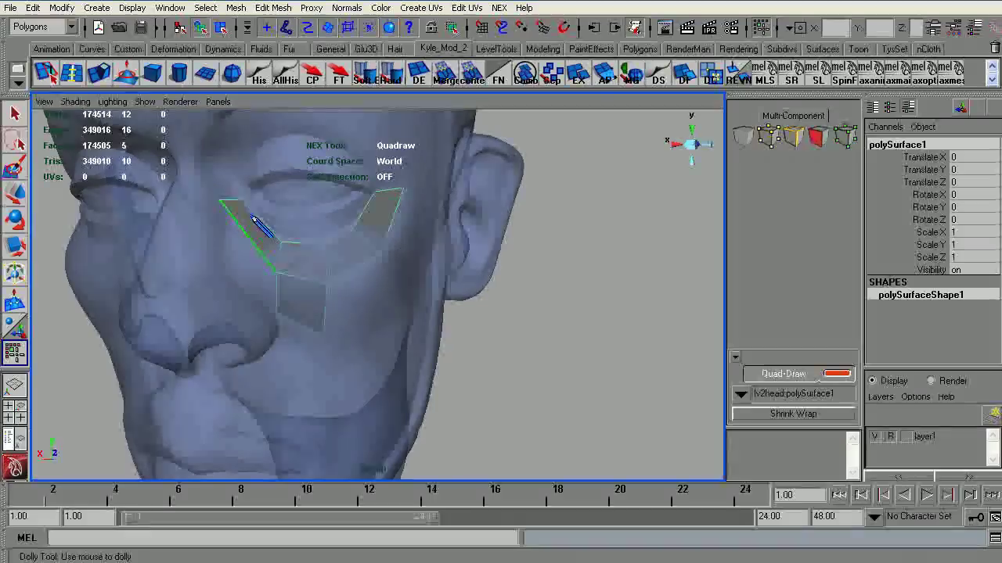
{"action": "left_click", "coordinate": [250, 218], "text": "ctrl"}
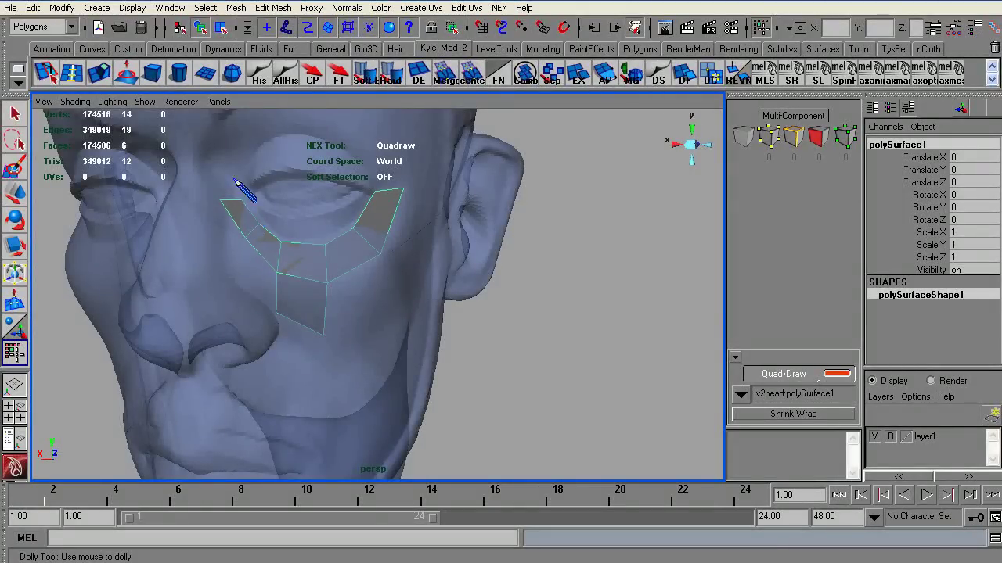
- Draw five quads up beside the nose bridge and along under the brow to close the ring around the eye
{"action": "right_click_drag", "start_coordinate": [274, 179], "coordinate": [169, 141], "text": "alt"}
{"action": "right_click_drag", "start_coordinate": [261, 185], "coordinate": [313, 208], "text": "alt"}
{"action": "middle_click_drag", "start_coordinate": [264, 184], "coordinate": [261, 228], "text": "alt"}
{"action": "right_click_drag", "start_coordinate": [274, 224], "coordinate": [470, 250], "text": "alt"}
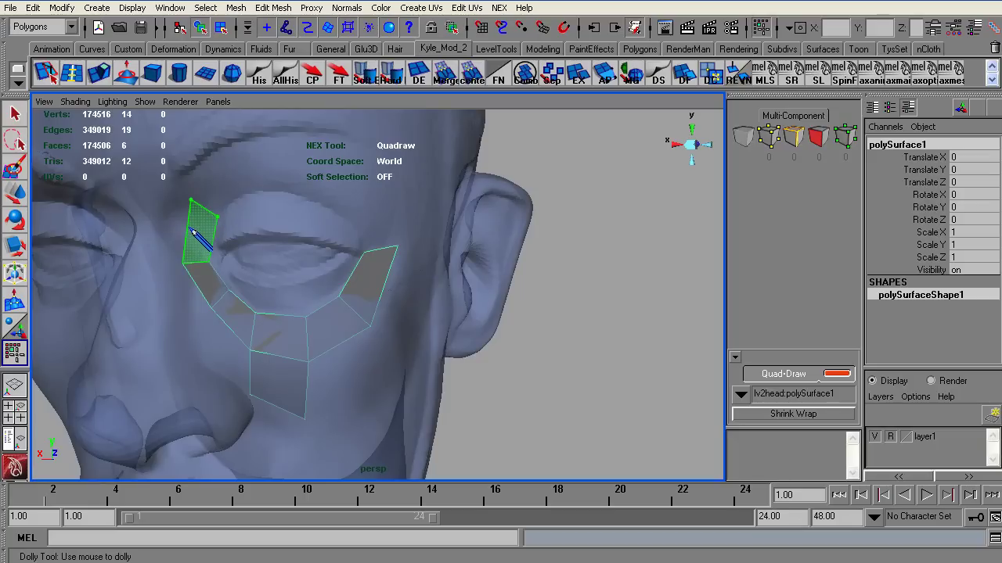
{"action": "left_click", "coordinate": [200, 223], "text": "shift"}
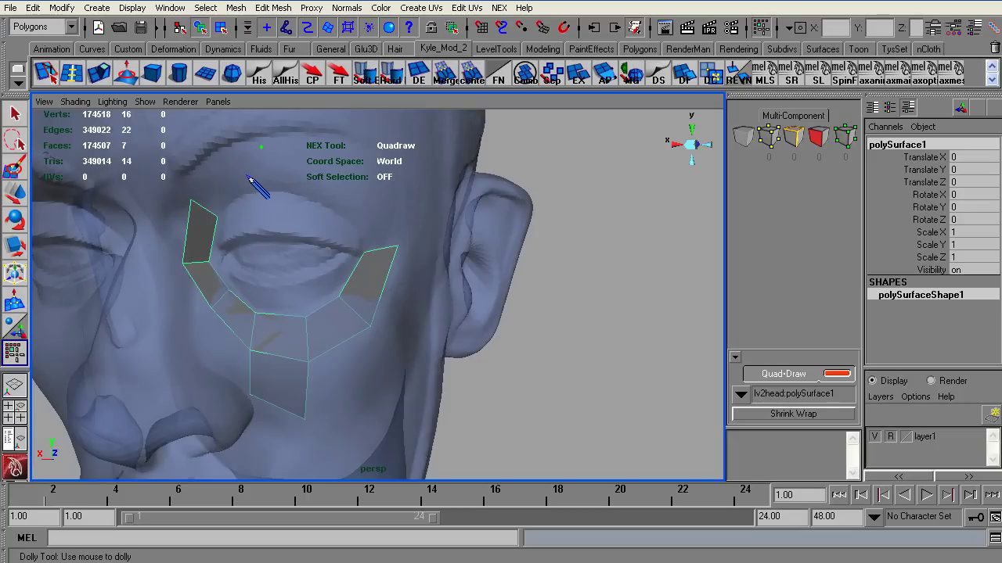
{"action": "left_click", "coordinate": [255, 165], "text": "shift"}
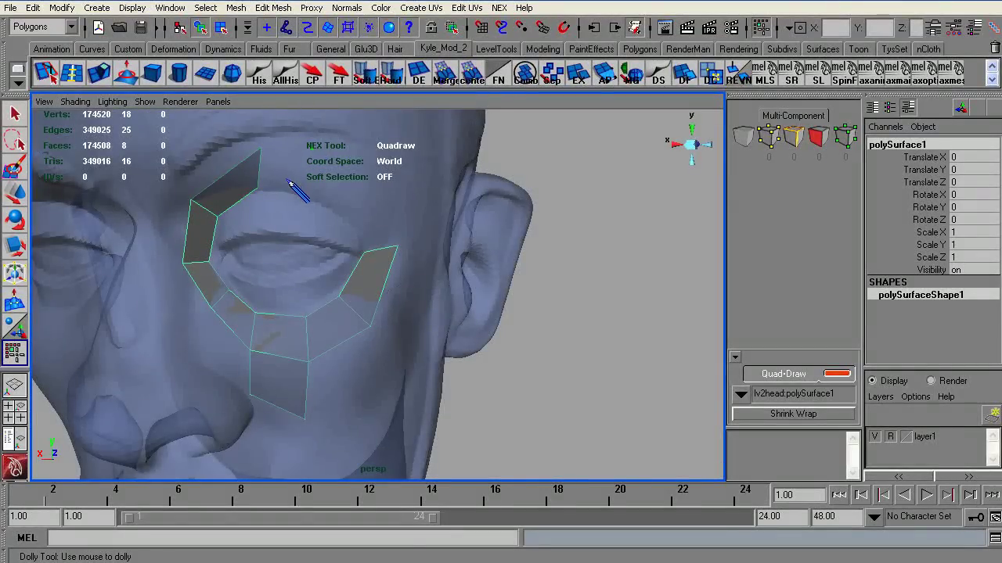
{"action": "left_click", "coordinate": [280, 173], "text": "shift"}
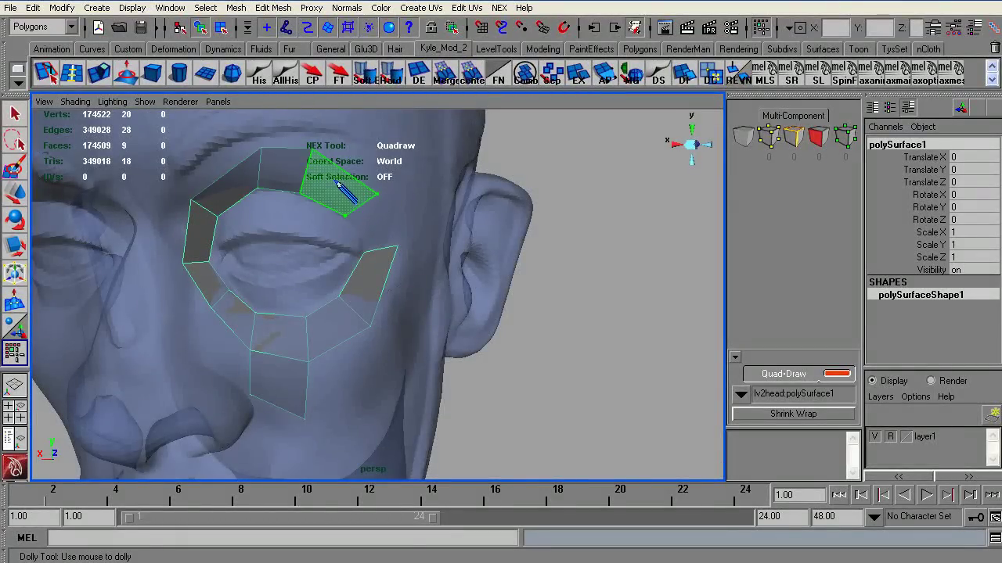
{"action": "left_click", "coordinate": [335, 183], "text": "shift"}
{"action": "left_click", "coordinate": [367, 225], "text": "shift"}
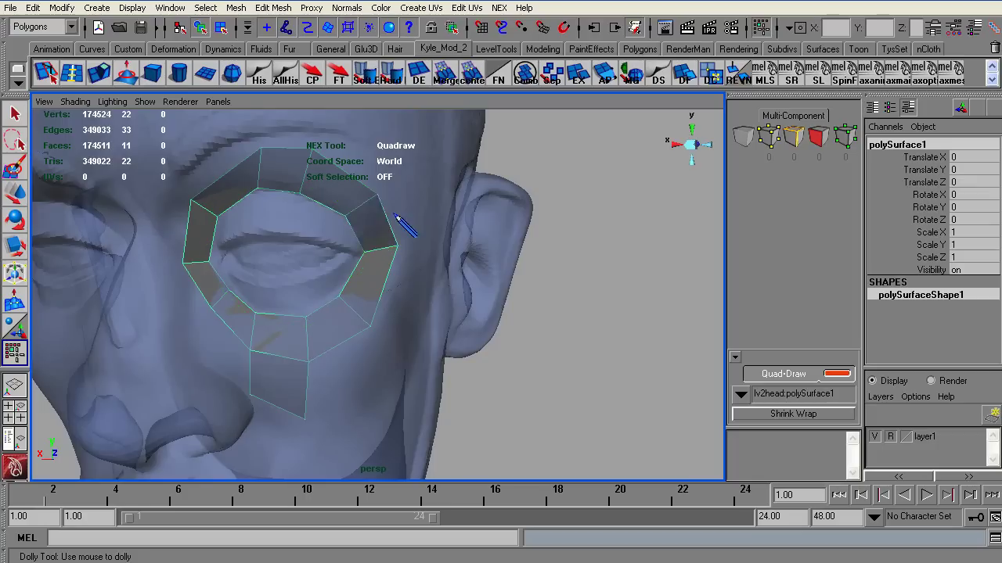
- Draw a slanted quad below the lower cheek quad, beside the nostril, following the smile-line direction
{"action": "right_click_drag", "start_coordinate": [274, 191], "coordinate": [211, 197], "text": "alt"}
{"action": "middle_click_drag", "start_coordinate": [210, 167], "coordinate": [146, 109], "text": "alt"}
{"action": "middle_click_drag", "start_coordinate": [113, 199], "coordinate": [148, 161], "text": "alt"}
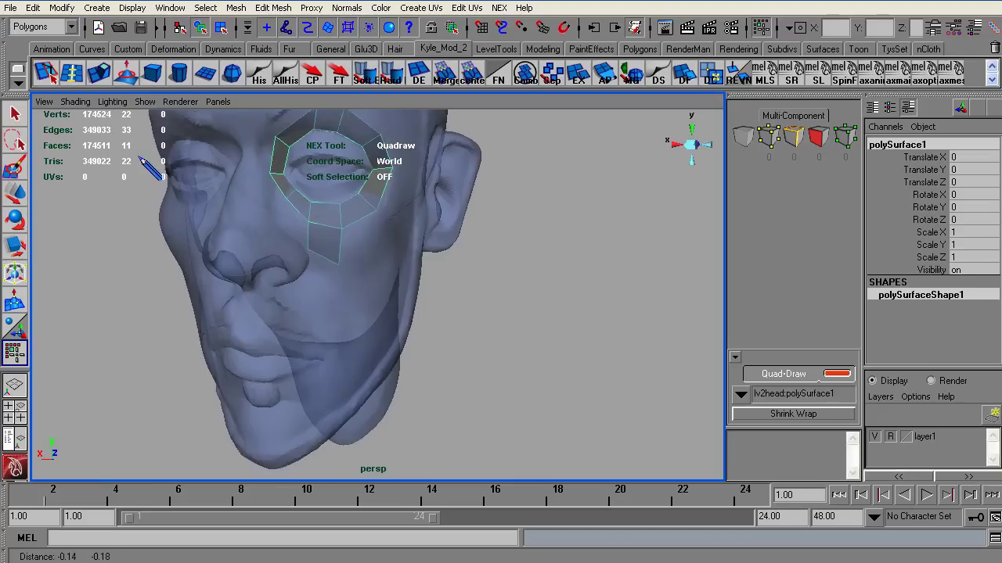
{"action": "right_click_drag", "start_coordinate": [148, 161], "coordinate": [203, 171], "text": "alt"}
{"action": "middle_click_drag", "start_coordinate": [214, 119], "coordinate": [210, 164], "text": "alt"}
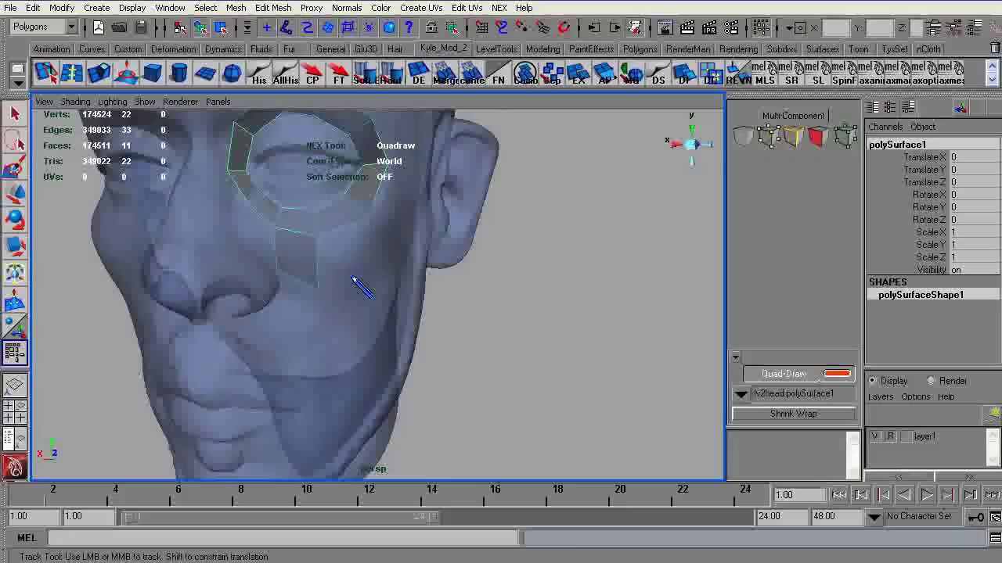
{"action": "middle_click_drag", "start_coordinate": [249, 221], "coordinate": [248, 198], "text": "alt"}
{"action": "right_click_drag", "start_coordinate": [249, 198], "coordinate": [321, 249], "text": "alt"}
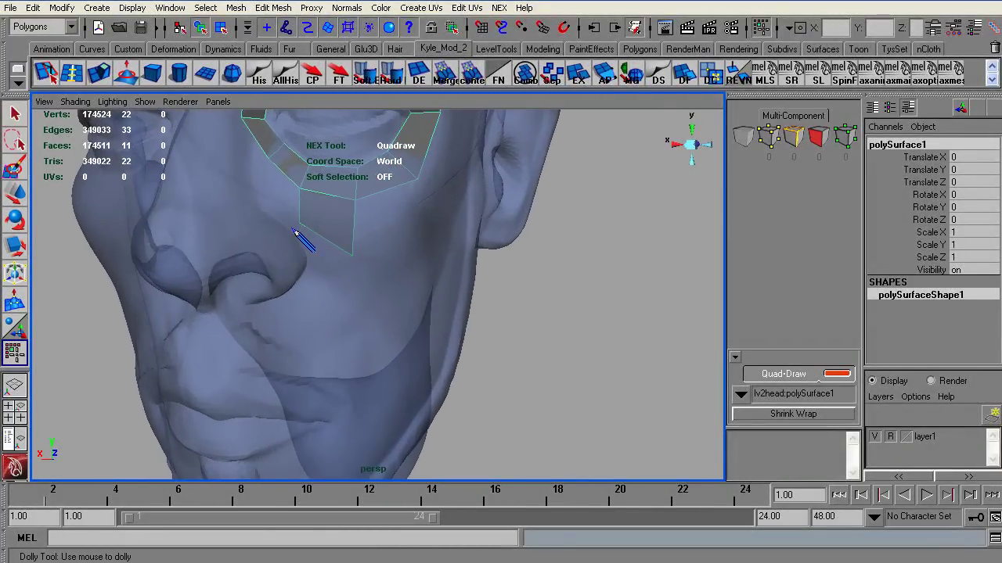
{"action": "left_click", "coordinate": [332, 262], "text": "shift"}
{"action": "mouse_move", "coordinate": [341, 252]}
{"action": "right_mouse_down", "text": "alt"}
{"action": "mouse_move", "coordinate": [255, 198]}
{"action": "mouse_move", "coordinate": [239, 204]}
{"action": "mouse_move", "coordinate": [275, 219]}
{"action": "mouse_move", "coordinate": [266, 214]}
{"action": "right_mouse_up", "text": "alt"}
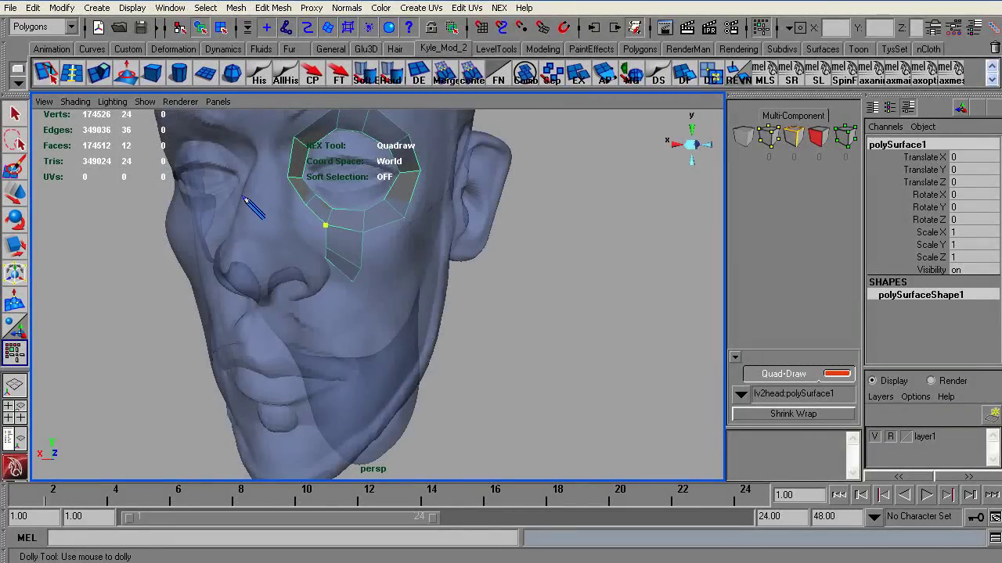
{"action": "left_click_drag", "start_coordinate": [245, 210], "coordinate": [276, 217]}
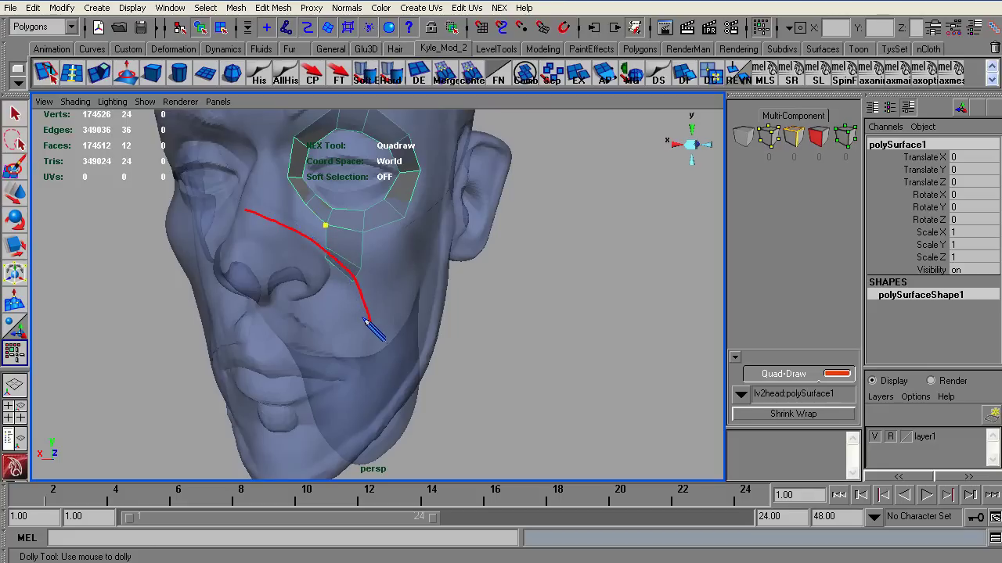
{"action": "mouse_move", "coordinate": [366, 359]}
{"action": "left_mouse_down"}
{"action": "mouse_move", "coordinate": [353, 399]}
{"action": "mouse_move", "coordinate": [274, 460]}
{"action": "left_mouse_up"}
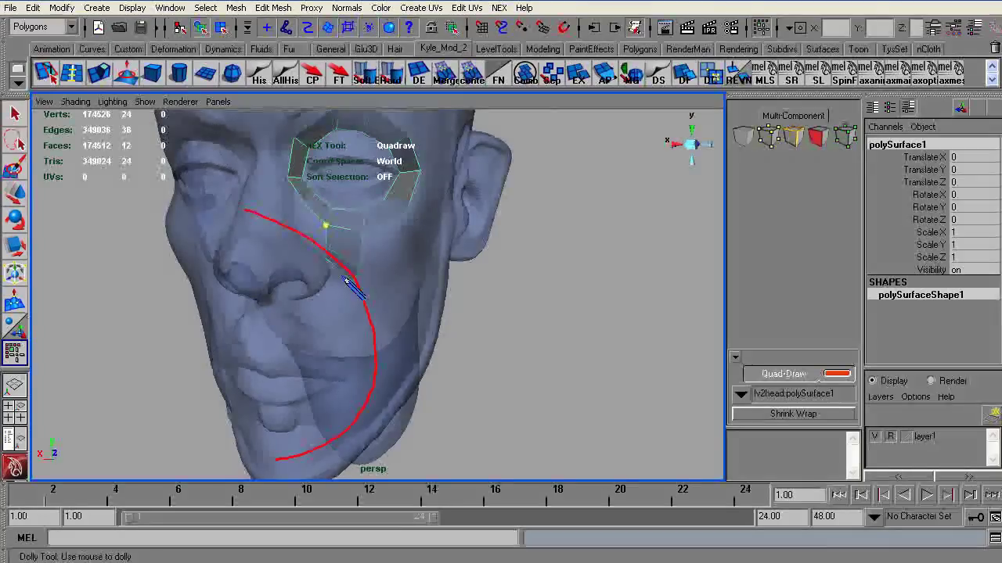
{"action": "mouse_move", "coordinate": [256, 322]}
{"action": "left_mouse_down"}
{"action": "mouse_move", "coordinate": [317, 332]}
{"action": "mouse_move", "coordinate": [342, 396]}
{"action": "mouse_move", "coordinate": [293, 423]}
{"action": "mouse_move", "coordinate": [256, 415]}
{"action": "left_mouse_up"}
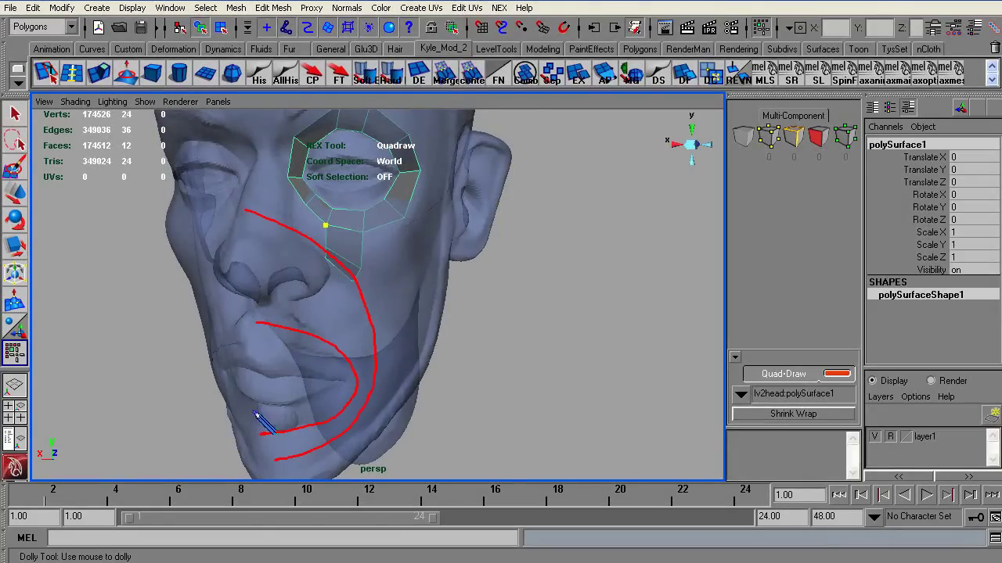
{"action": "left_click_drag", "start_coordinate": [255, 309], "coordinate": [320, 285]}
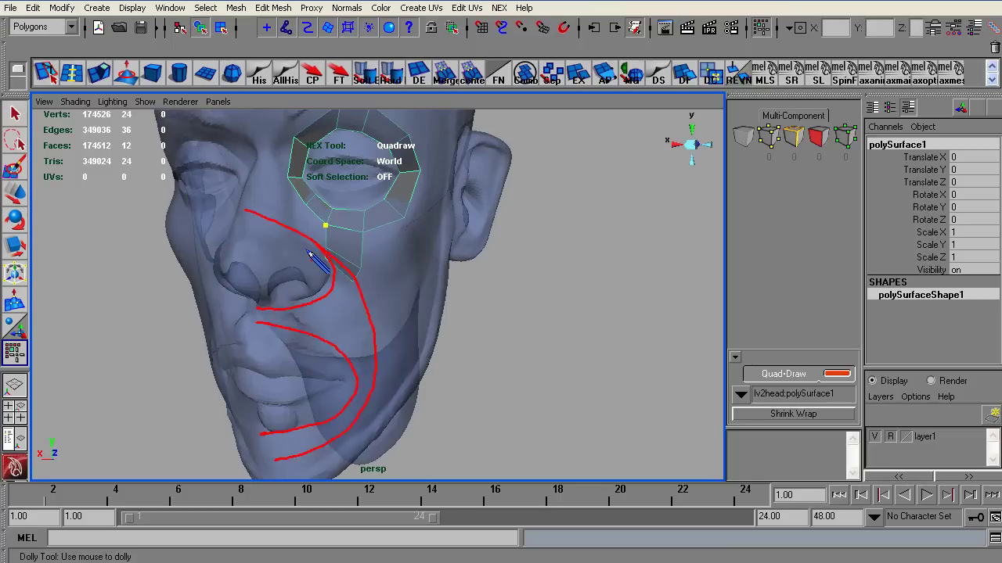
{"action": "key", "text": "Escape"}
- Extend the slanted cheek quad with three more quads running down the cheek, past the corner of the mouth
{"action": "right_click_drag", "start_coordinate": [285, 262], "coordinate": [358, 295], "text": "alt"}
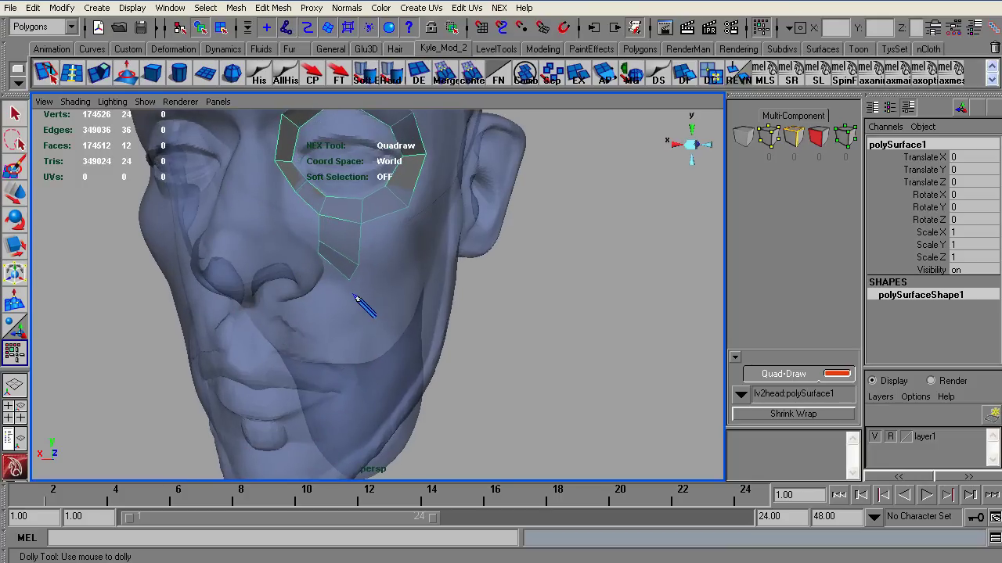
{"action": "left_click", "coordinate": [381, 298]}
{"action": "left_click", "coordinate": [366, 287], "text": "shift"}
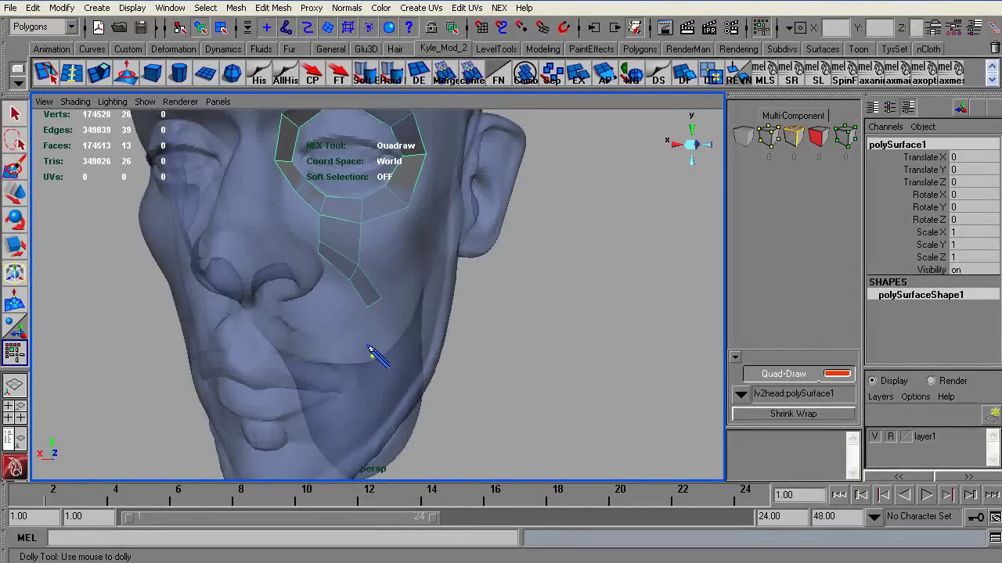
{"action": "left_click", "coordinate": [375, 356]}
{"action": "left_click", "coordinate": [395, 358]}
{"action": "left_click", "coordinate": [382, 338], "text": "shift"}
{"action": "middle_click_drag", "start_coordinate": [382, 339], "coordinate": [333, 338], "text": "alt"}
{"action": "left_click", "coordinate": [354, 340], "text": "shift"}
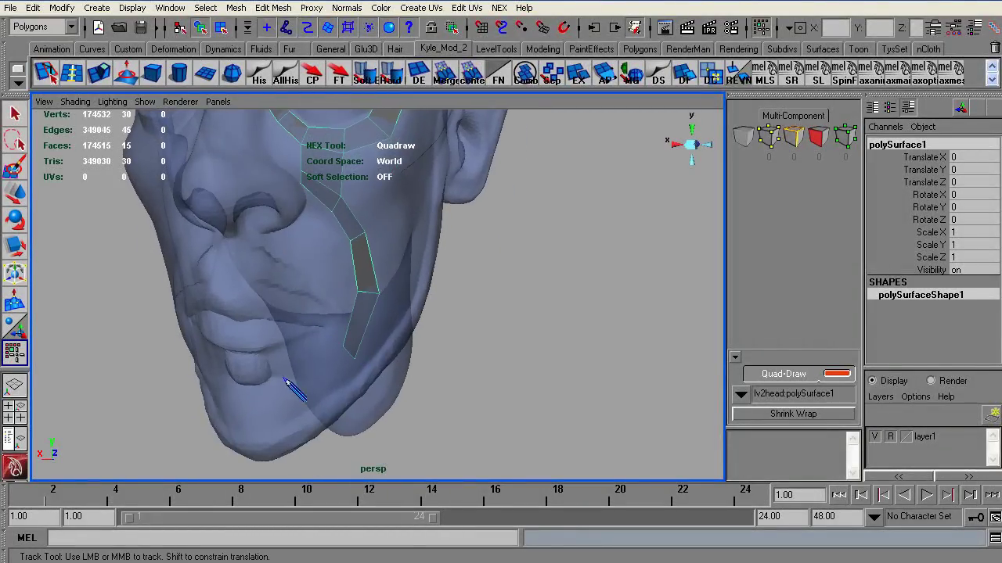
- Continue the cheek strip with two quads along the jaw to the middle of the chin, below the lower lip
{"action": "left_click", "coordinate": [302, 379]}
{"action": "left_click", "coordinate": [313, 381], "text": "shift"}
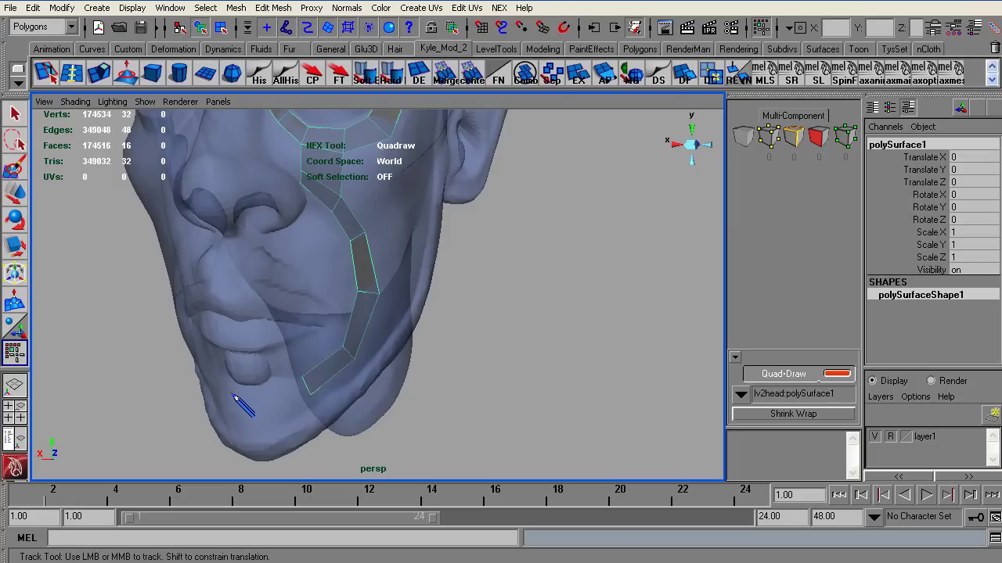
{"action": "left_click", "coordinate": [258, 409], "text": "shift"}
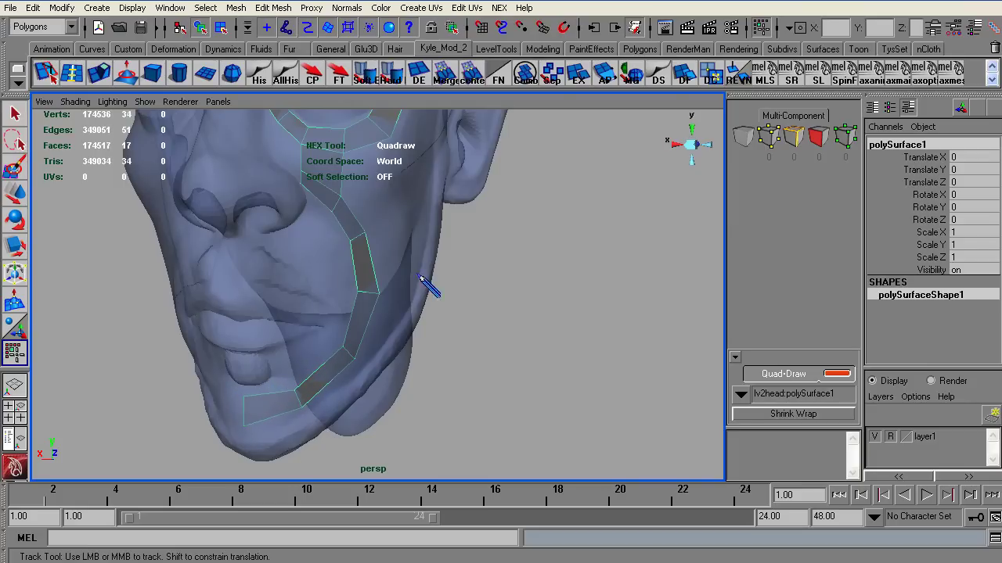
- Draw two quads from the top of the cheek strip across to the nose bridge, and split the outer one in two
{"action": "right_click_drag", "start_coordinate": [373, 281], "coordinate": [281, 167], "text": "alt"}
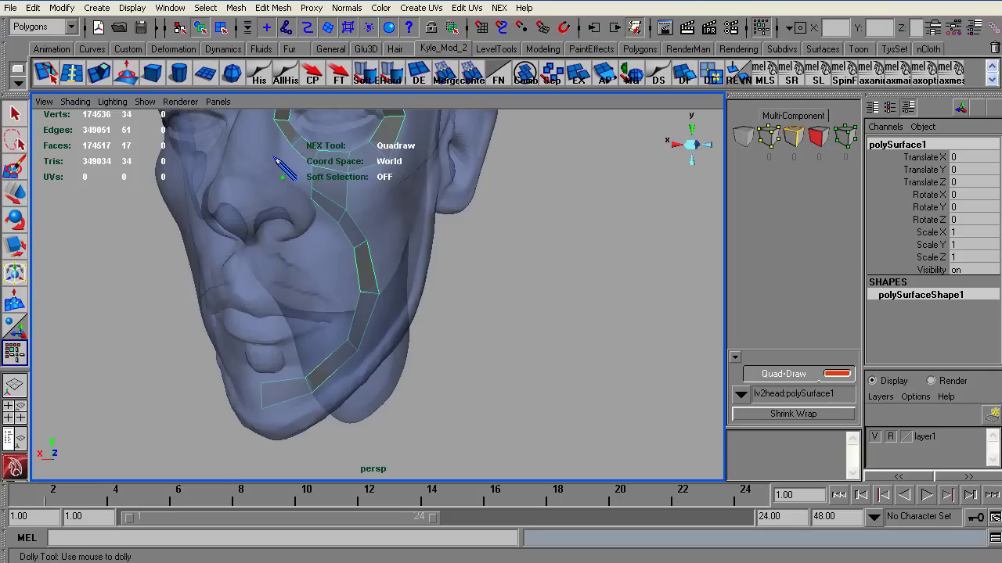
{"action": "left_click_drag", "start_coordinate": [301, 265], "coordinate": [164, 213], "text": "alt"}
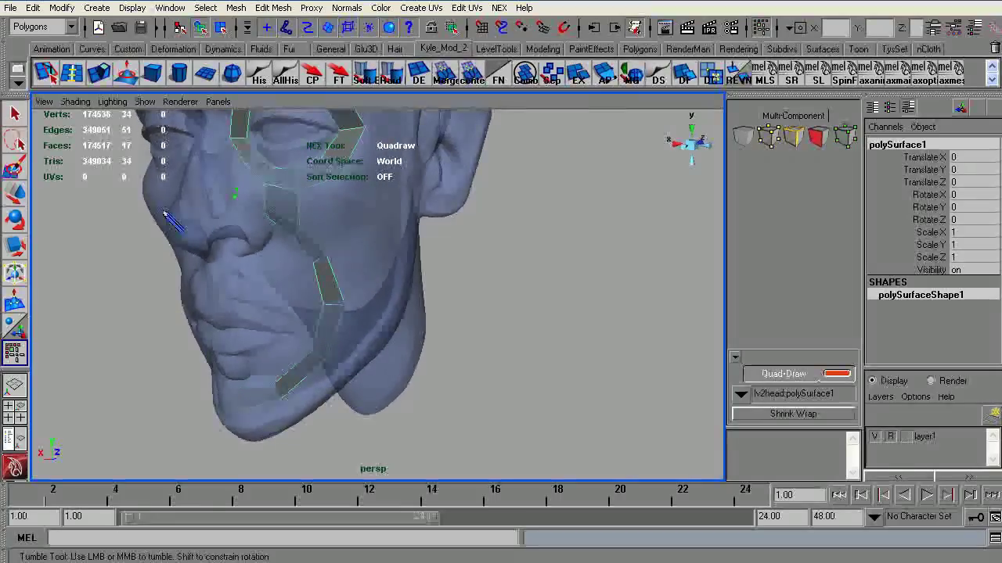
{"action": "right_click_drag", "start_coordinate": [163, 213], "coordinate": [249, 198], "text": "alt"}
{"action": "middle_click_drag", "start_coordinate": [170, 170], "coordinate": [217, 217], "text": "alt"}
{"action": "right_click_drag", "start_coordinate": [217, 217], "coordinate": [264, 212], "text": "alt"}
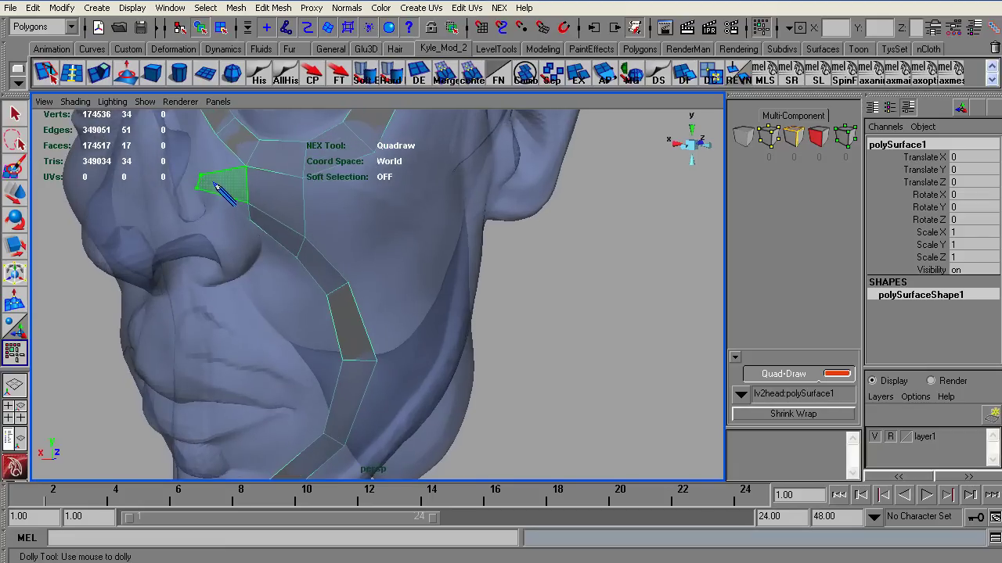
{"action": "left_click", "coordinate": [216, 190], "text": "shift"}
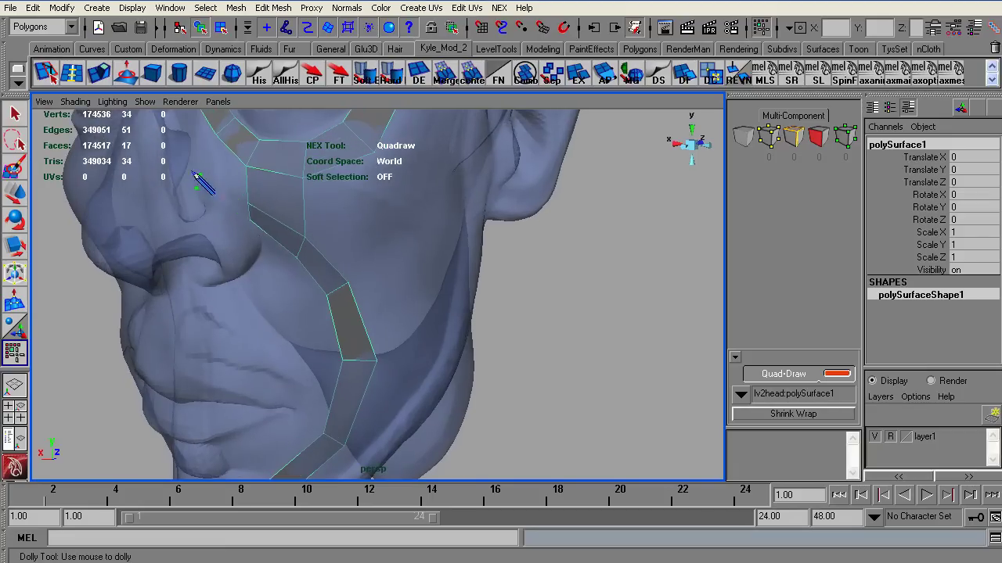
{"action": "left_click", "coordinate": [124, 148]}
{"action": "left_click", "coordinate": [145, 155], "text": "shift"}
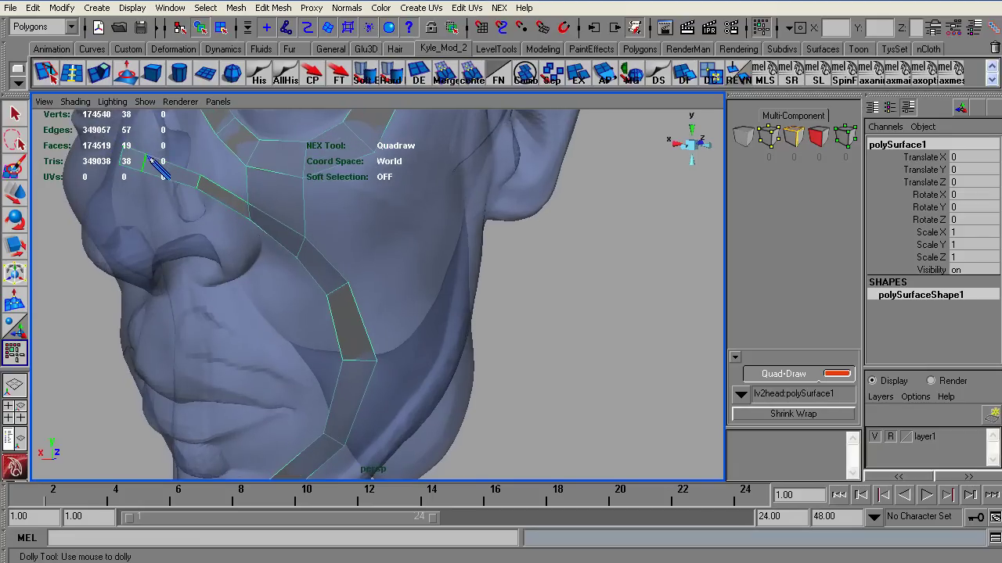
{"action": "left_click", "coordinate": [150, 152], "text": "shift"}
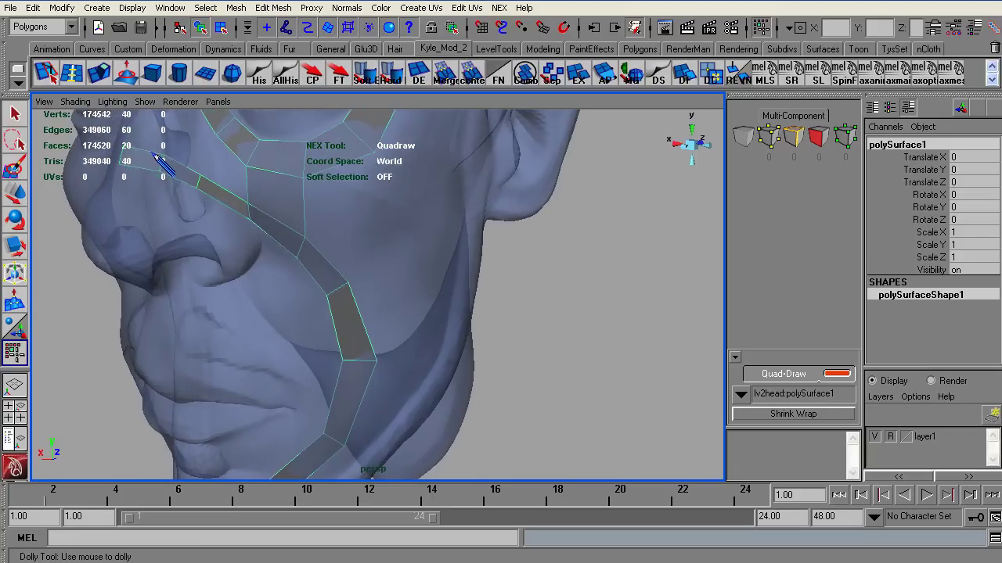
{"action": "left_click_drag", "start_coordinate": [261, 188], "coordinate": [307, 270], "text": "alt"}
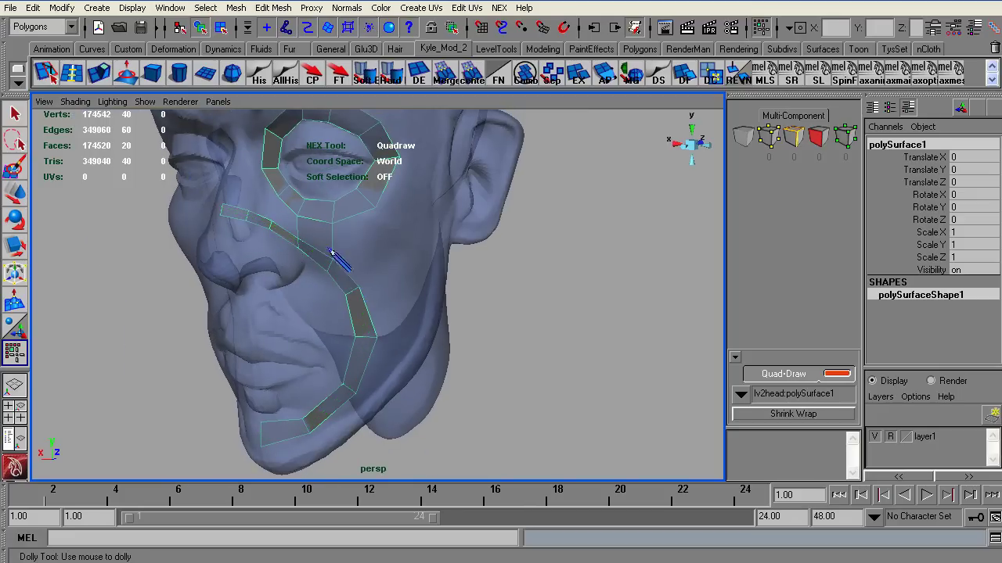
{"action": "right_click_drag", "start_coordinate": [220, 157], "coordinate": [248, 161], "text": "alt"}
{"action": "middle_click_drag", "start_coordinate": [203, 146], "coordinate": [210, 162], "text": "alt"}
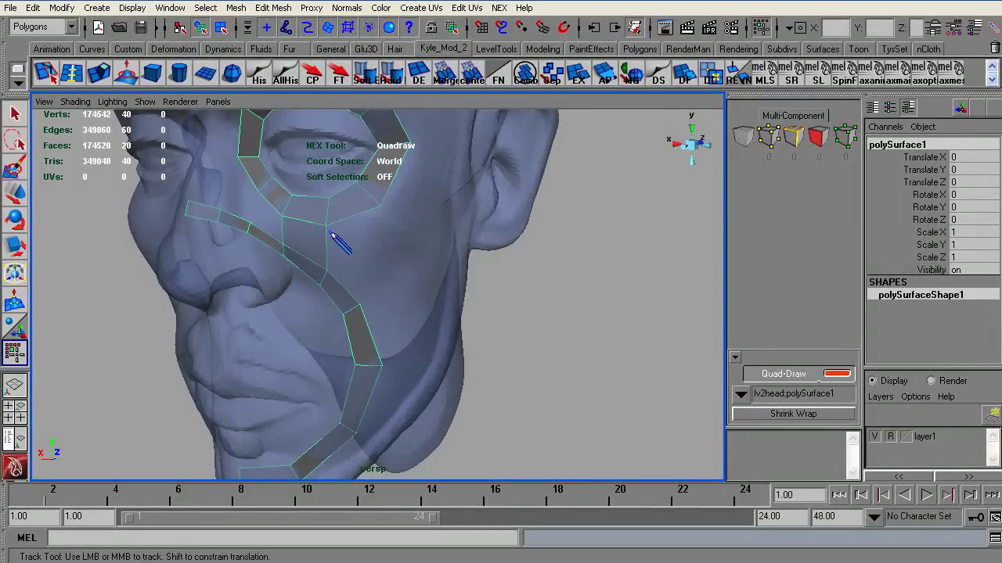
{"action": "right_click_drag", "start_coordinate": [338, 244], "coordinate": [223, 313], "text": "alt"}
{"action": "left_click_drag", "start_coordinate": [224, 314], "coordinate": [381, 238], "text": "alt"}
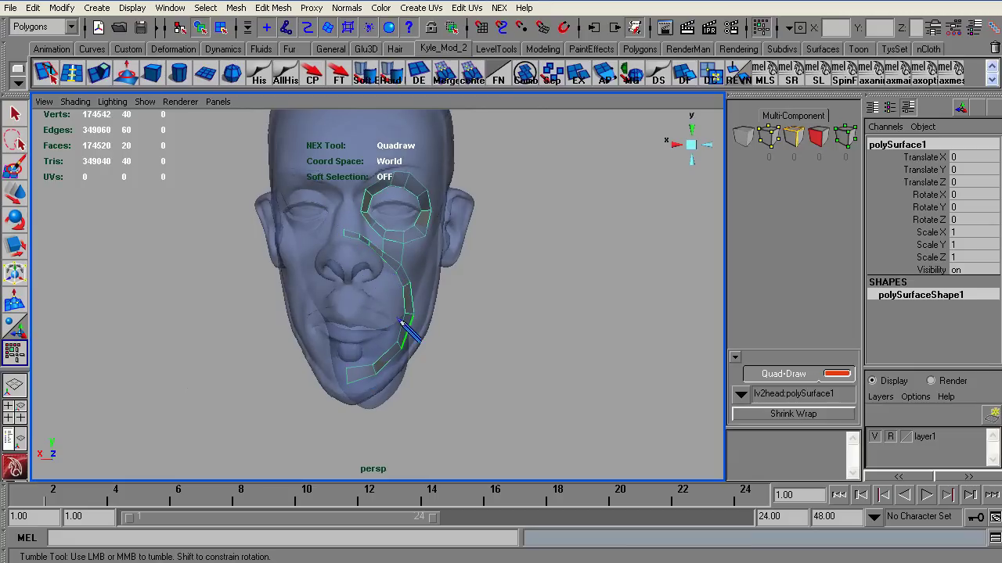
- Slide the cheek strip's edge beside the mouth corner down toward the jaw and split the stretched quad above it in two
{"action": "scroll", "coordinate": [305, 257], "scroll_direction": "up", "scroll_amount": 1}
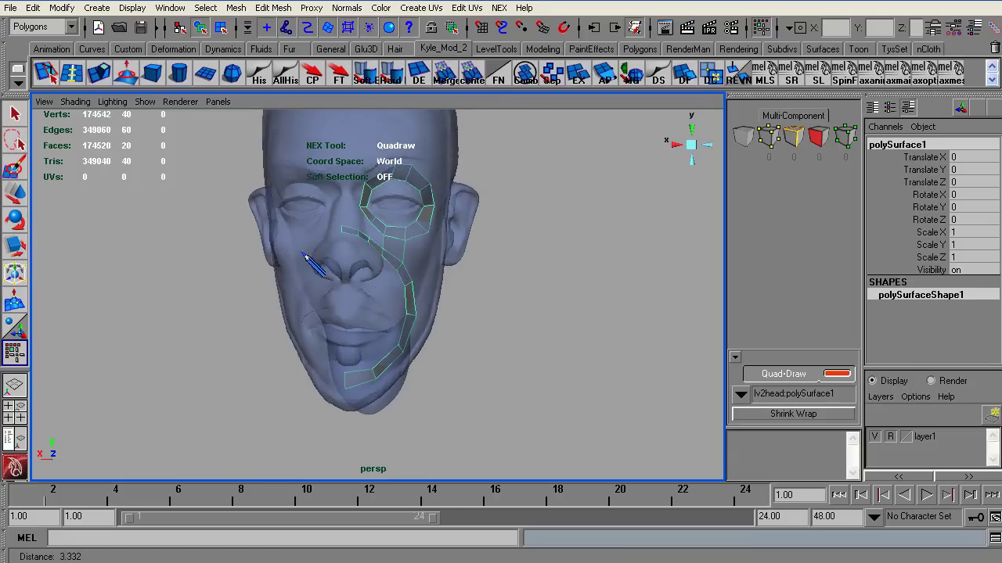
{"action": "right_click_drag", "start_coordinate": [302, 252], "coordinate": [333, 335], "text": "alt"}
{"action": "middle_click_drag", "start_coordinate": [206, 244], "coordinate": [185, 150], "text": "alt"}
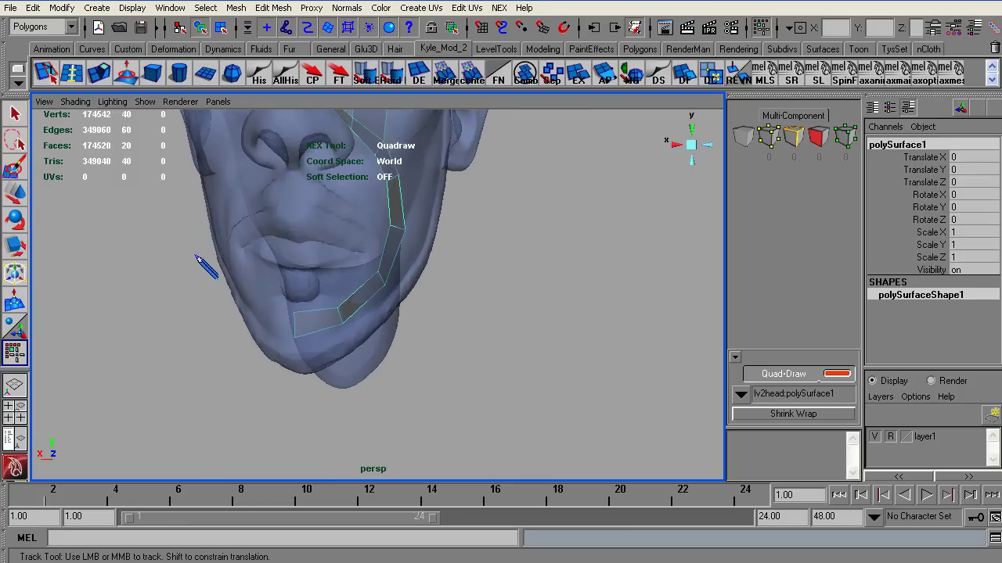
{"action": "left_click_drag", "start_coordinate": [384, 297], "coordinate": [284, 230], "text": "alt"}
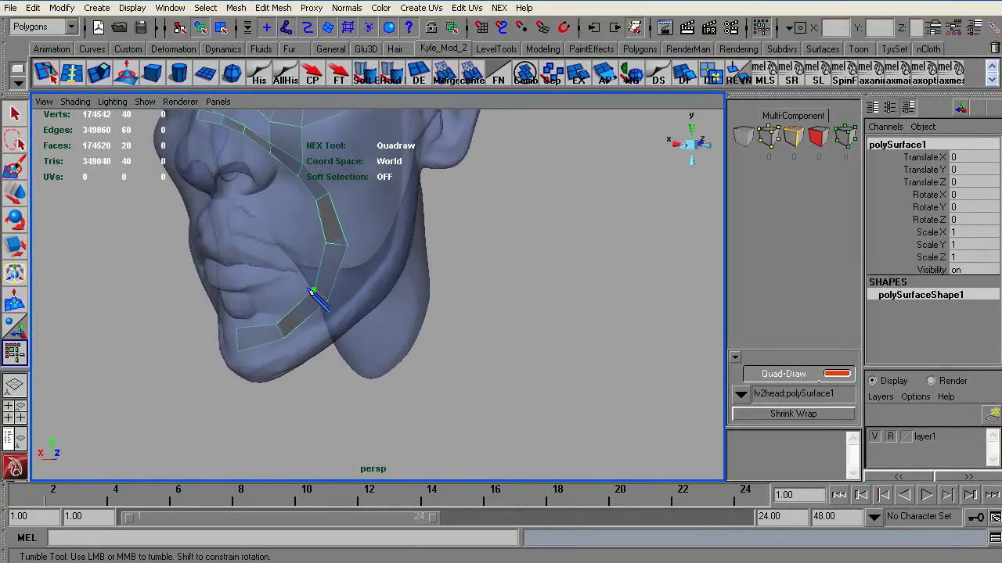
{"action": "left_click_drag", "start_coordinate": [309, 289], "coordinate": [303, 301]}
{"action": "left_click_drag", "start_coordinate": [321, 297], "coordinate": [314, 307]}
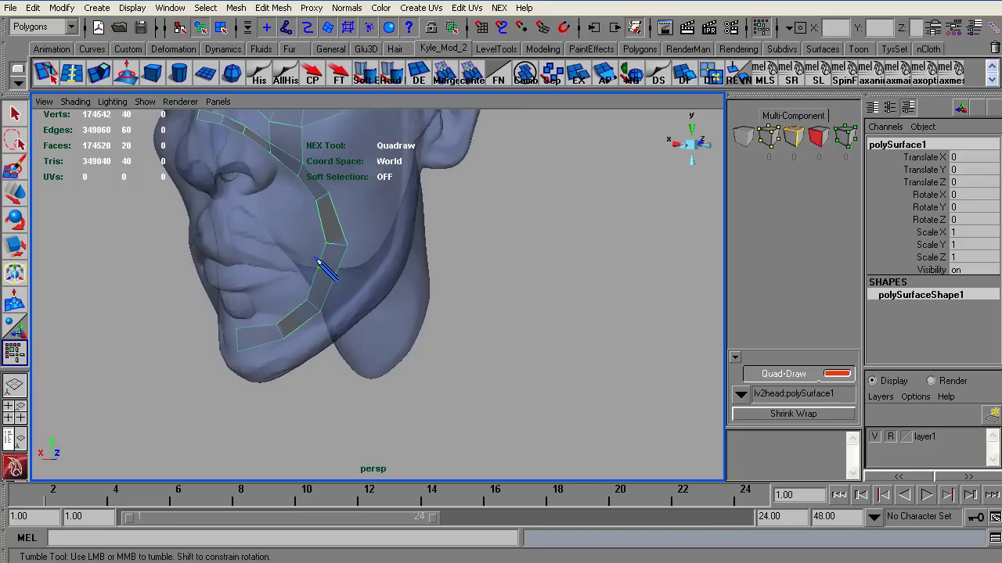
{"action": "left_click", "coordinate": [307, 257], "text": "shift"}
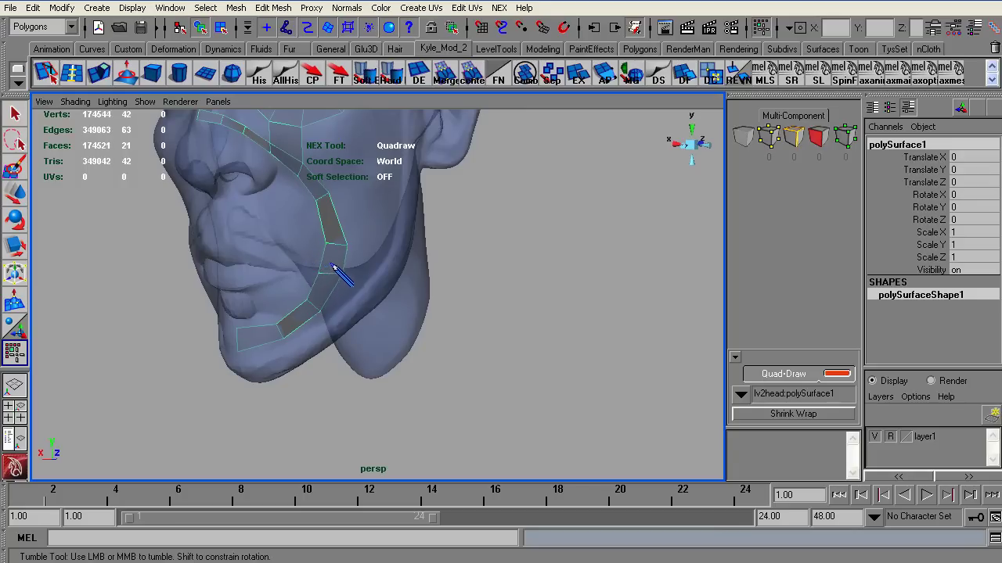
- Draw a quad above the upper lip, starting at the face's centerline below the nose
{"action": "right_click_drag", "start_coordinate": [316, 244], "coordinate": [391, 263], "text": "alt"}
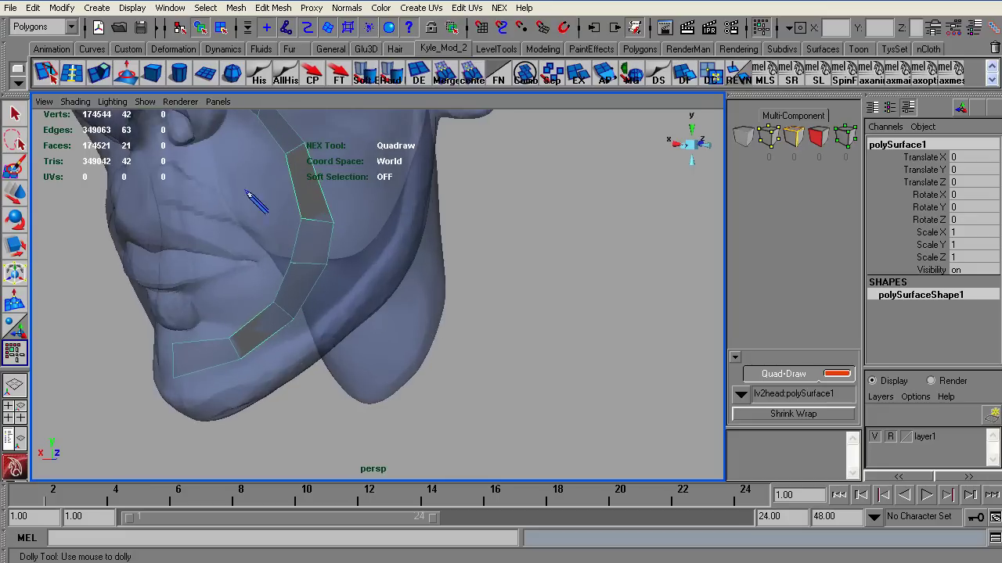
{"action": "middle_click_drag", "start_coordinate": [247, 194], "coordinate": [182, 193], "text": "alt"}
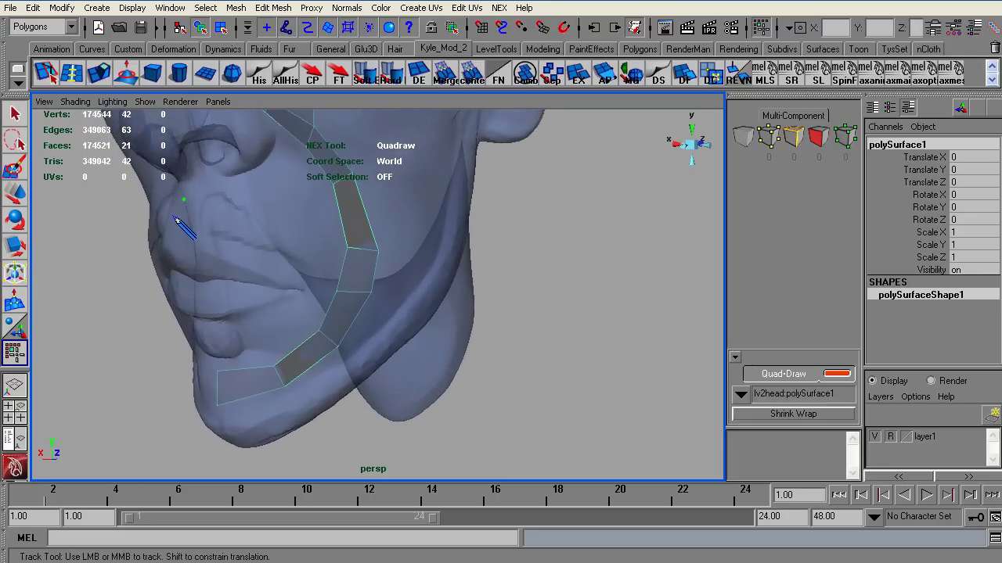
{"action": "left_click", "coordinate": [188, 232]}
{"action": "left_click", "coordinate": [244, 206]}
{"action": "left_click", "coordinate": [241, 239]}
{"action": "left_click", "coordinate": [212, 216], "text": "shift"}
{"action": "left_click", "coordinate": [213, 216], "text": "shift"}
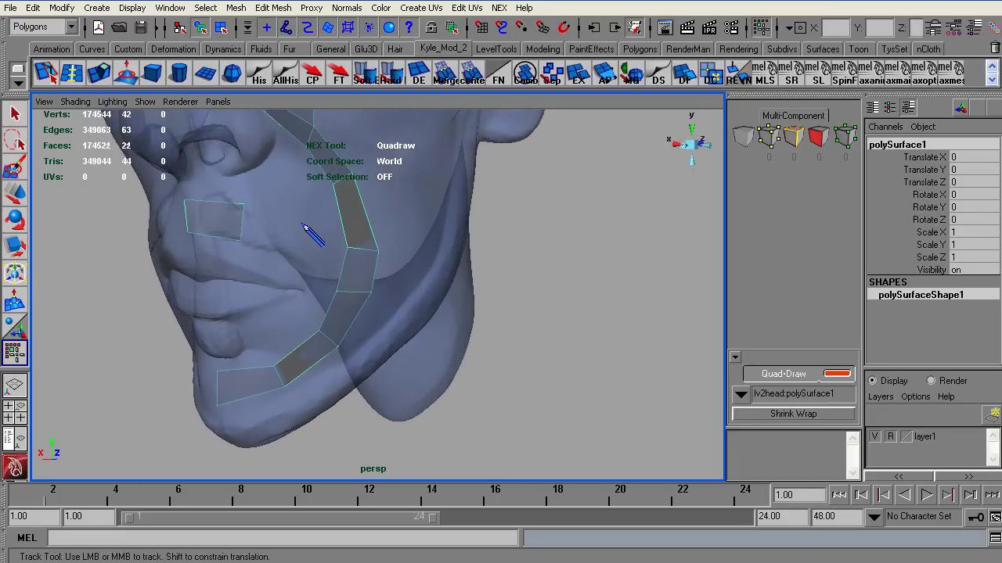
- Extend the upper-lip quad with two more quads curving down to the corner of the mouth
{"action": "left_click", "coordinate": [308, 230]}
{"action": "left_click", "coordinate": [279, 265]}
{"action": "left_click", "coordinate": [274, 249], "text": "shift"}
{"action": "left_click", "coordinate": [302, 287]}
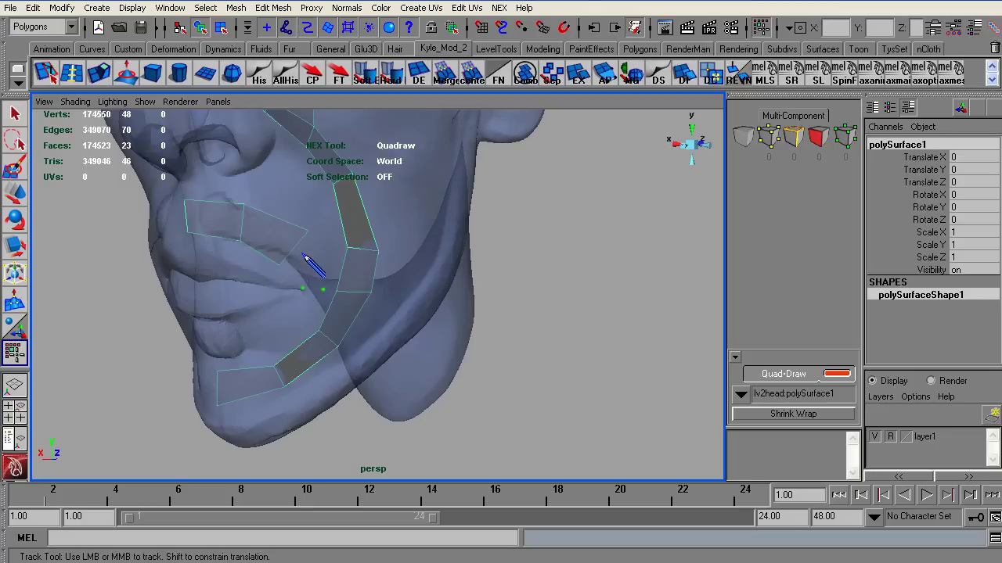
{"action": "left_click", "coordinate": [308, 267], "text": "shift"}
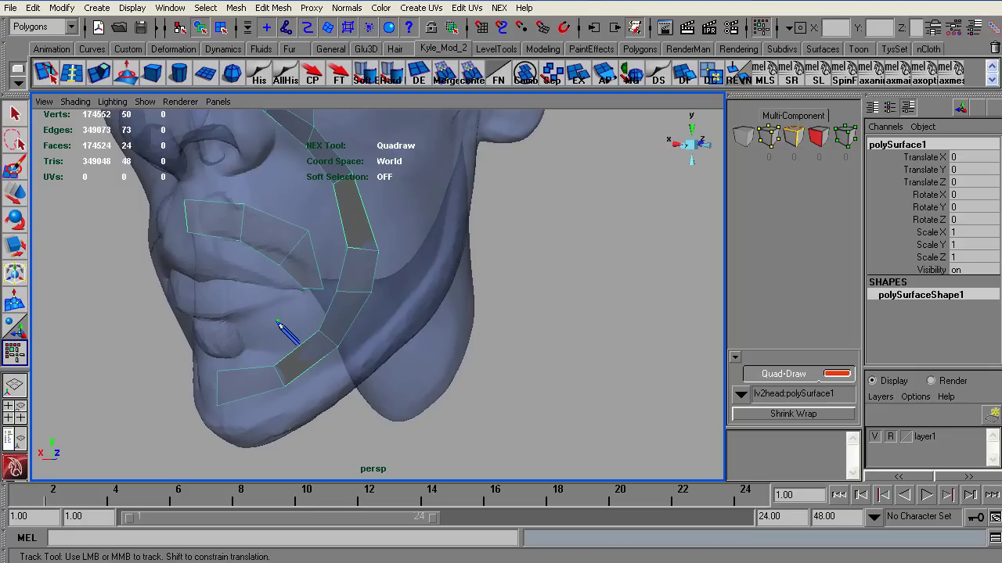
- Continue the mouth loop with three quads from the mouth corner to the centerline below the lower lip
{"action": "left_click", "coordinate": [291, 336]}
{"action": "right_click_drag", "start_coordinate": [186, 268], "coordinate": [331, 320], "text": "alt"}
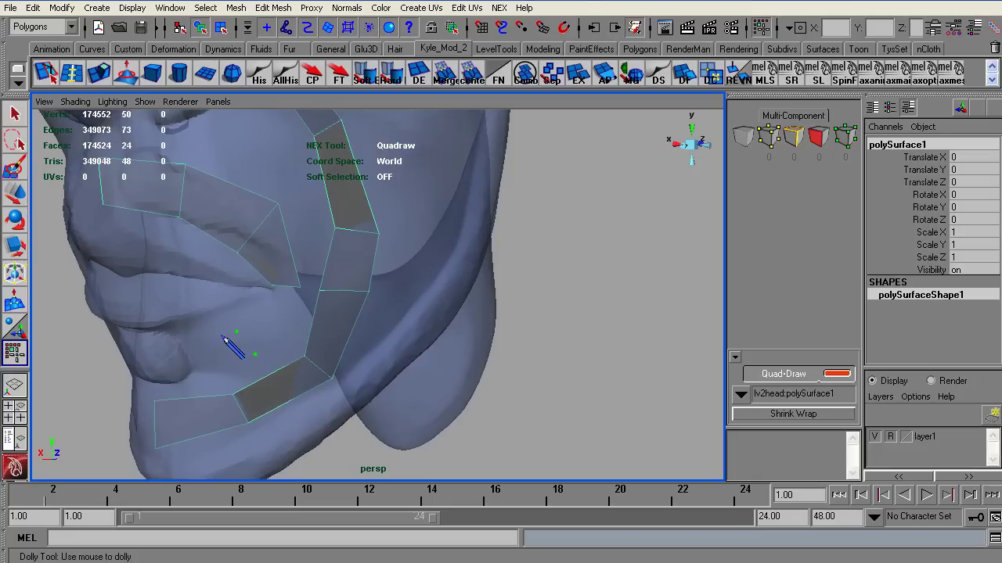
{"action": "left_click", "coordinate": [258, 308], "text": "shift"}
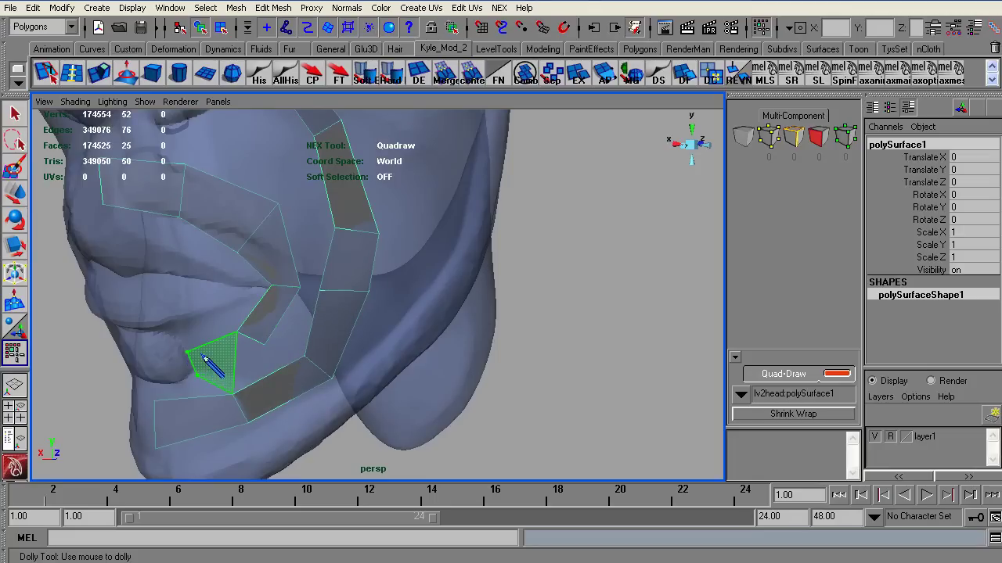
{"action": "left_click", "coordinate": [210, 344], "text": "shift"}
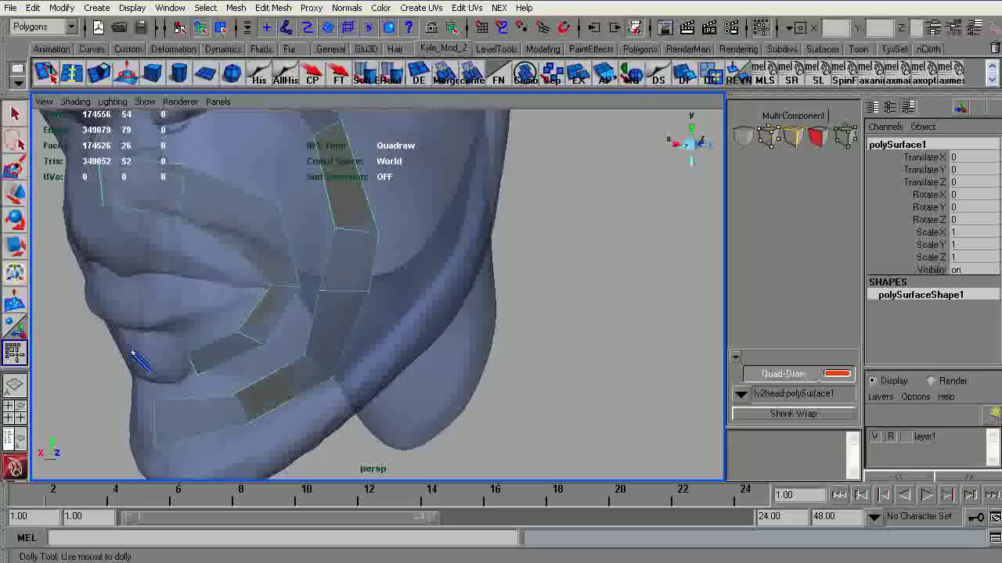
{"action": "left_click", "coordinate": [139, 358]}
{"action": "left_click", "coordinate": [149, 382]}
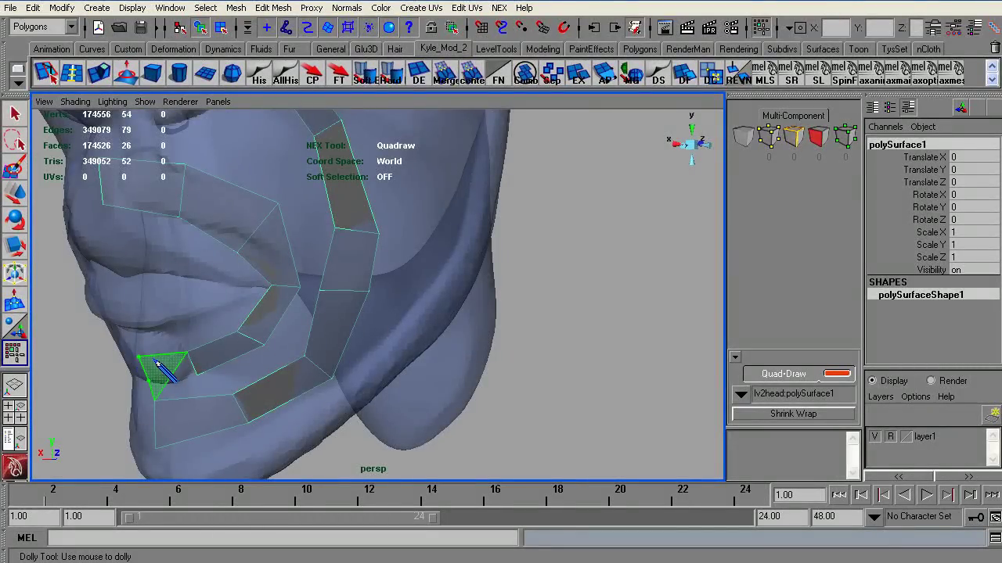
{"action": "left_click", "coordinate": [168, 365], "text": "shift"}
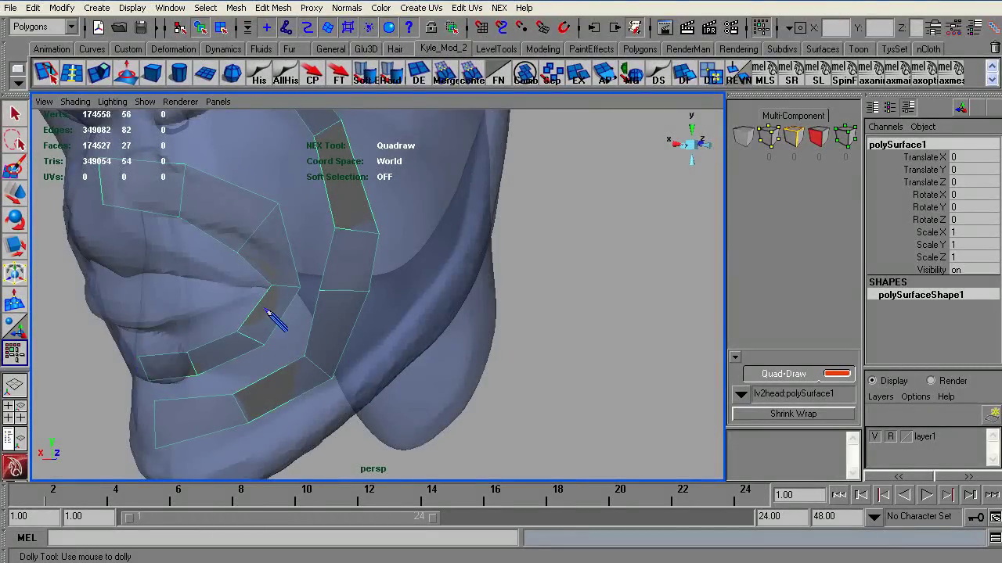
- Start a nostril loop with three small quads running along the outer and upper rim of the nostril
{"action": "left_click_drag", "start_coordinate": [200, 285], "coordinate": [149, 246], "text": "alt"}
{"action": "right_click_drag", "start_coordinate": [147, 244], "coordinate": [317, 238], "text": "alt"}
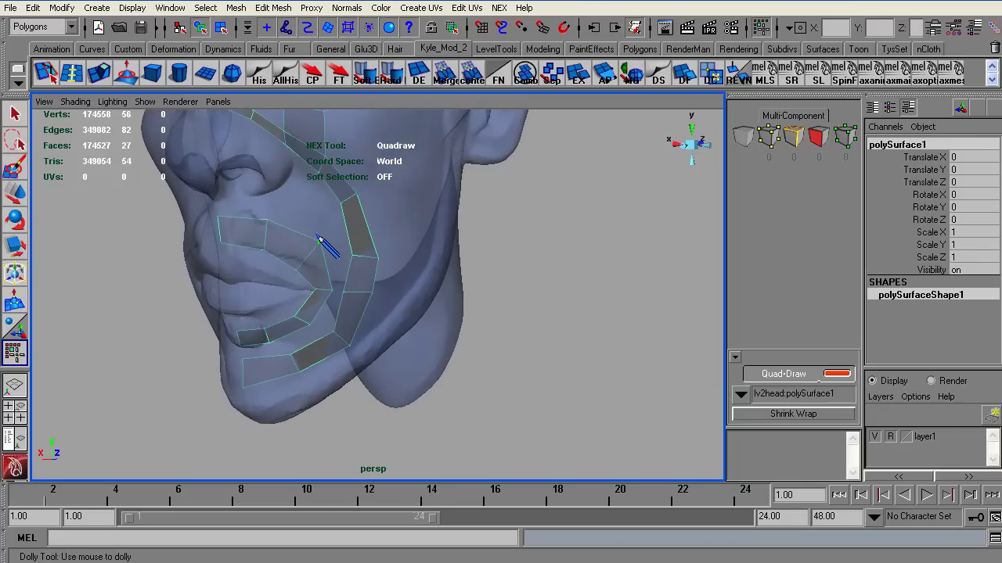
{"action": "middle_click_drag", "start_coordinate": [328, 170], "coordinate": [313, 229], "text": "alt"}
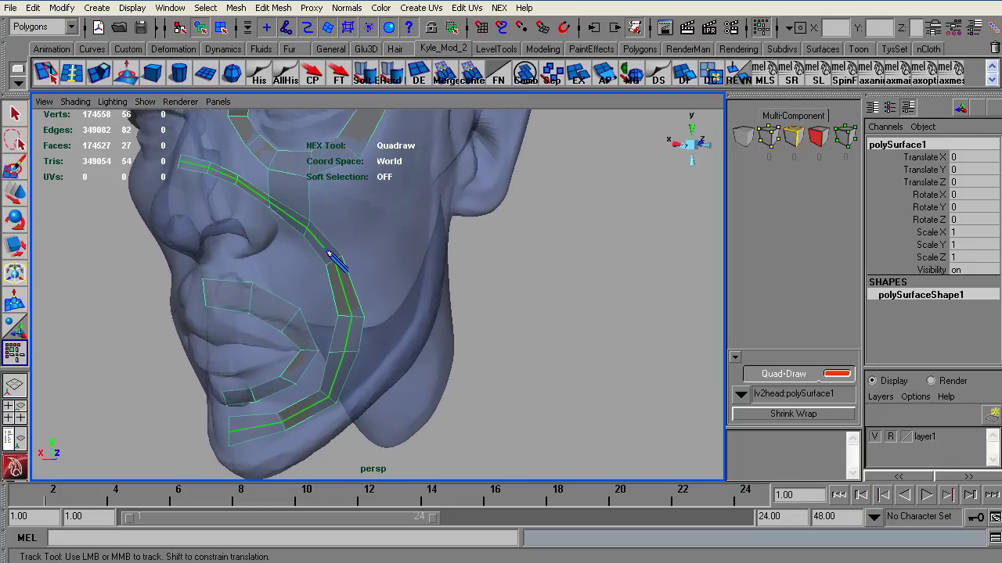
{"action": "middle_click_drag", "start_coordinate": [324, 200], "coordinate": [286, 338], "text": "alt"}
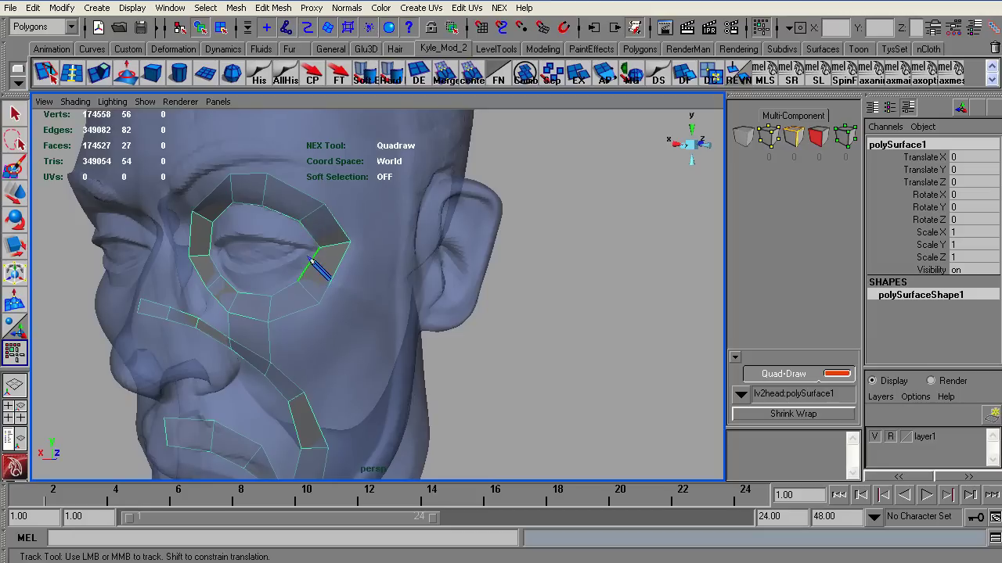
{"action": "middle_click_drag", "start_coordinate": [68, 339], "coordinate": [179, 259], "text": "alt"}
{"action": "right_click_drag", "start_coordinate": [179, 259], "coordinate": [235, 286], "text": "alt"}
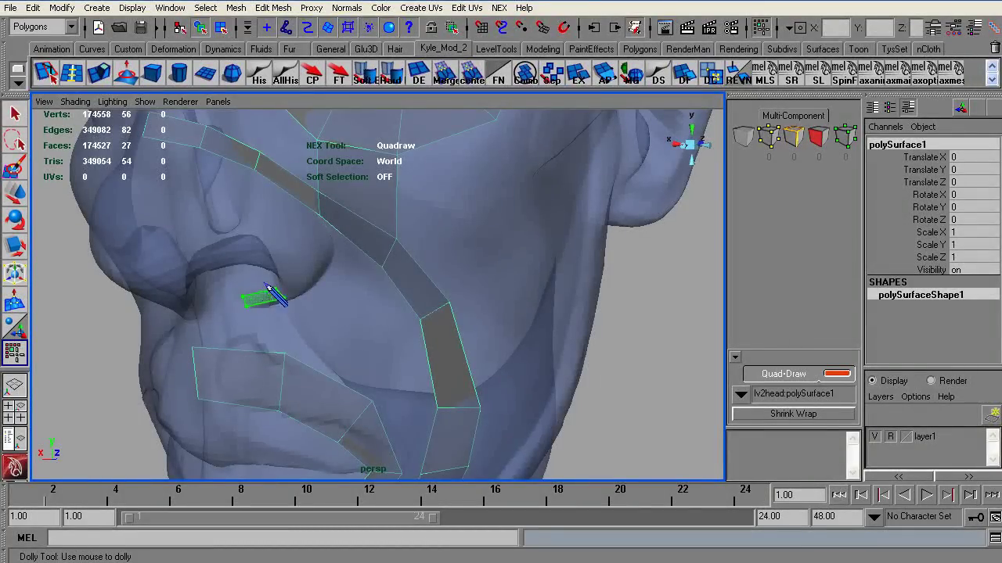
{"action": "left_click", "coordinate": [266, 287], "text": "shift"}
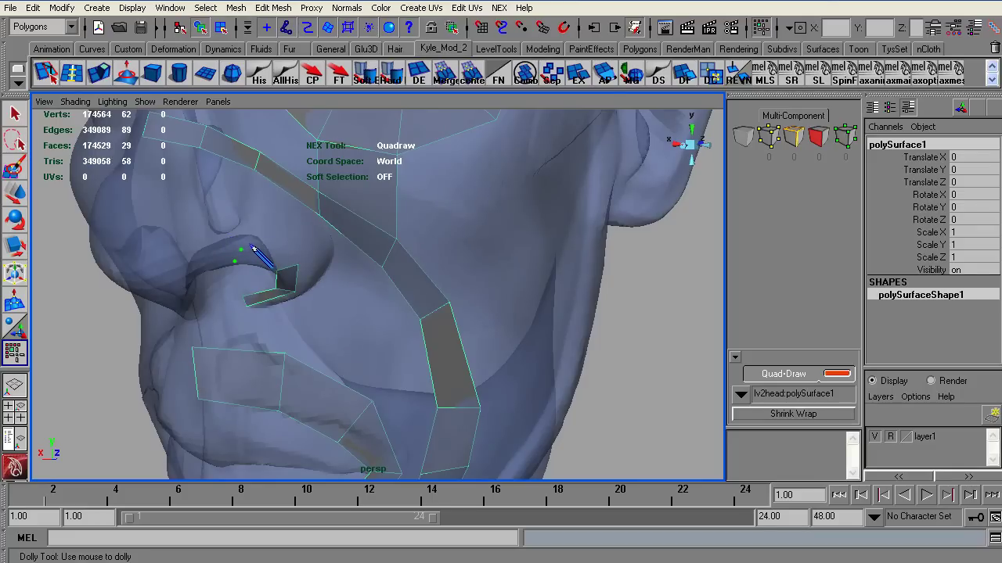
{"action": "left_click_drag", "start_coordinate": [249, 246], "coordinate": [204, 223], "text": "alt"}
{"action": "middle_click_drag", "start_coordinate": [240, 202], "coordinate": [365, 244], "text": "alt"}
{"action": "left_click", "coordinate": [262, 278], "text": "shift"}
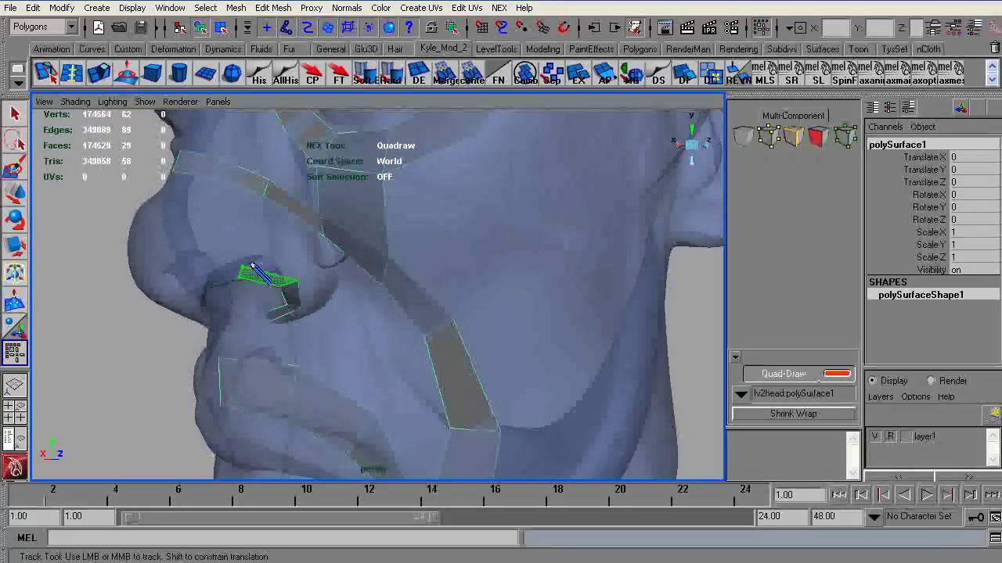
- Continue the nostril loop with five quads around the front and lower rim until it closes
{"action": "scroll", "coordinate": [176, 259], "scroll_direction": "up", "scroll_amount": 2}
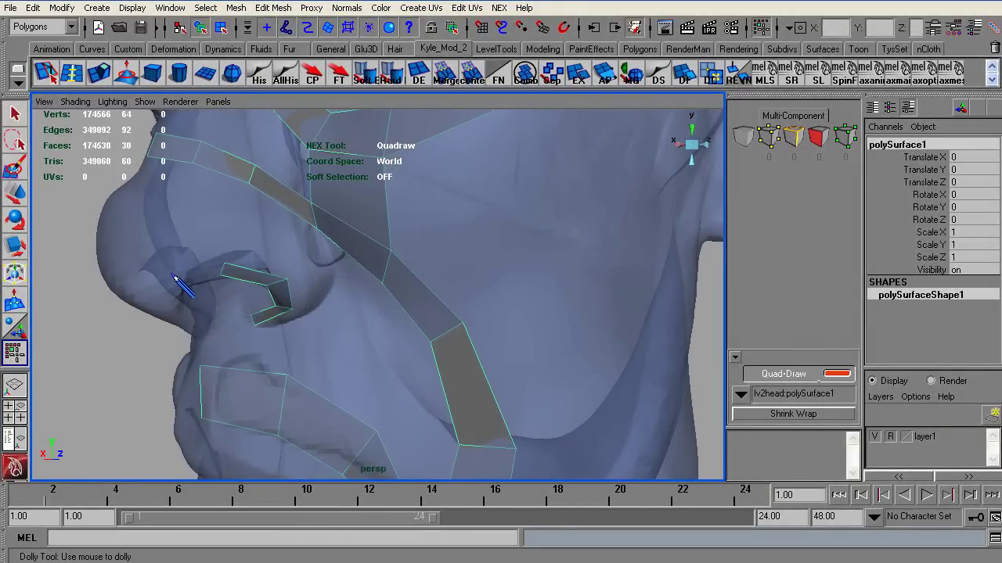
{"action": "left_click", "coordinate": [189, 266], "text": "shift"}
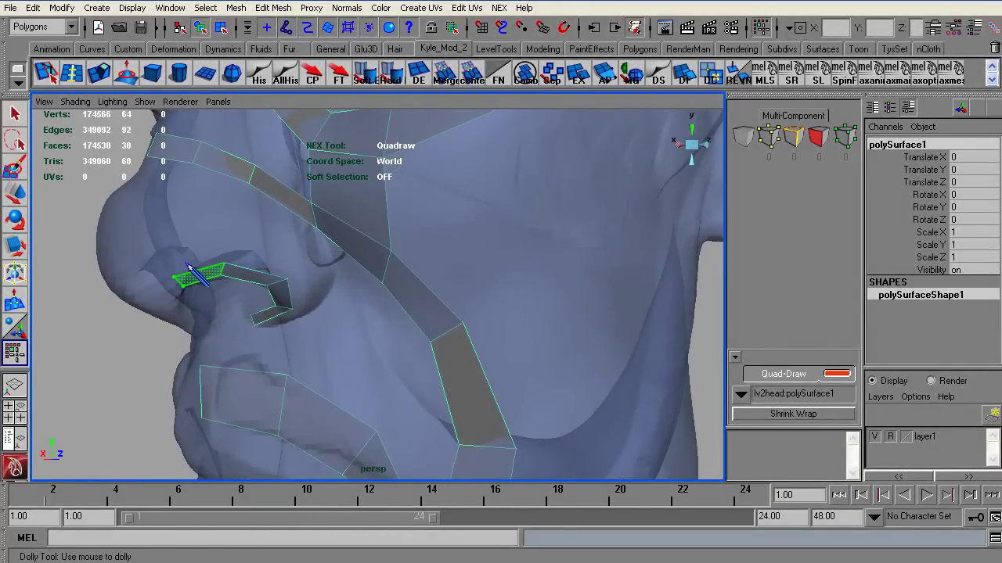
{"action": "left_click", "coordinate": [172, 310], "text": "shift"}
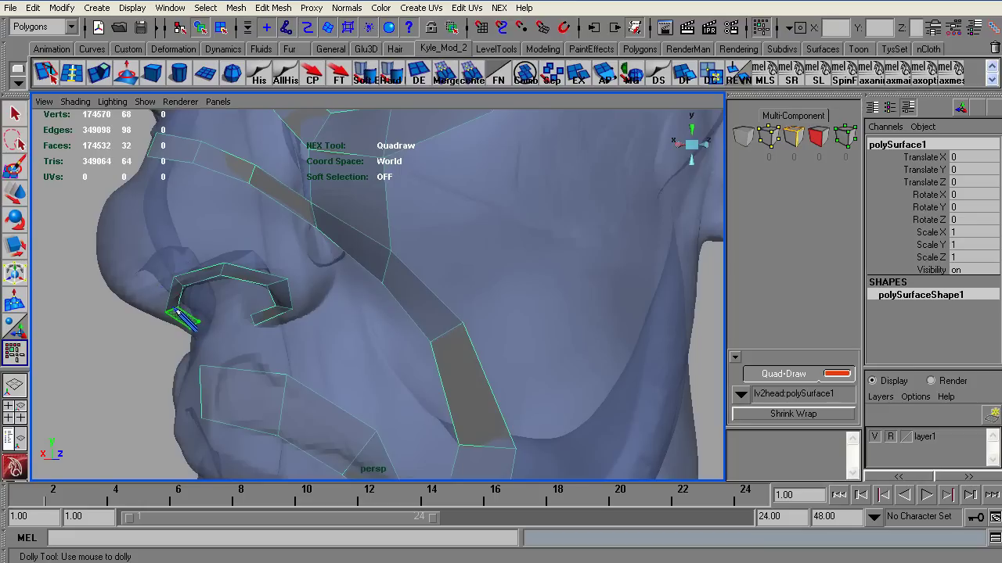
{"action": "left_click", "coordinate": [186, 313], "text": "shift"}
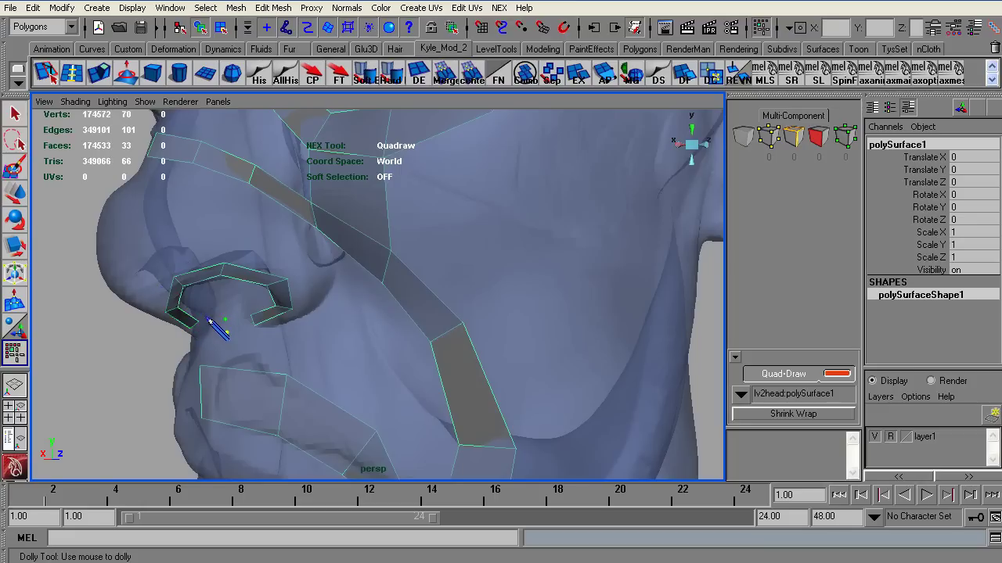
{"action": "left_click", "coordinate": [228, 312], "text": "shift"}
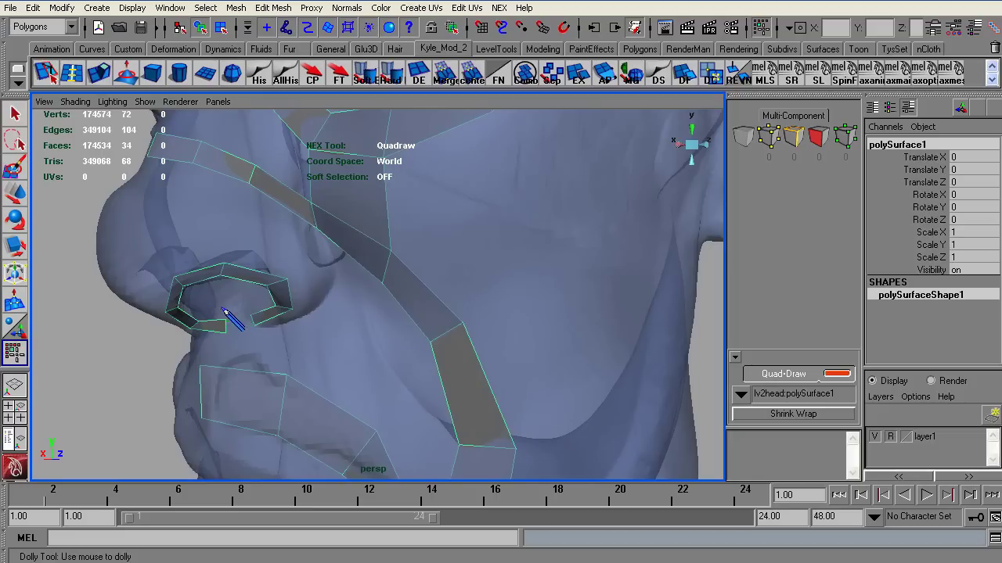
{"action": "left_click_drag", "start_coordinate": [125, 312], "coordinate": [284, 294], "text": "alt"}
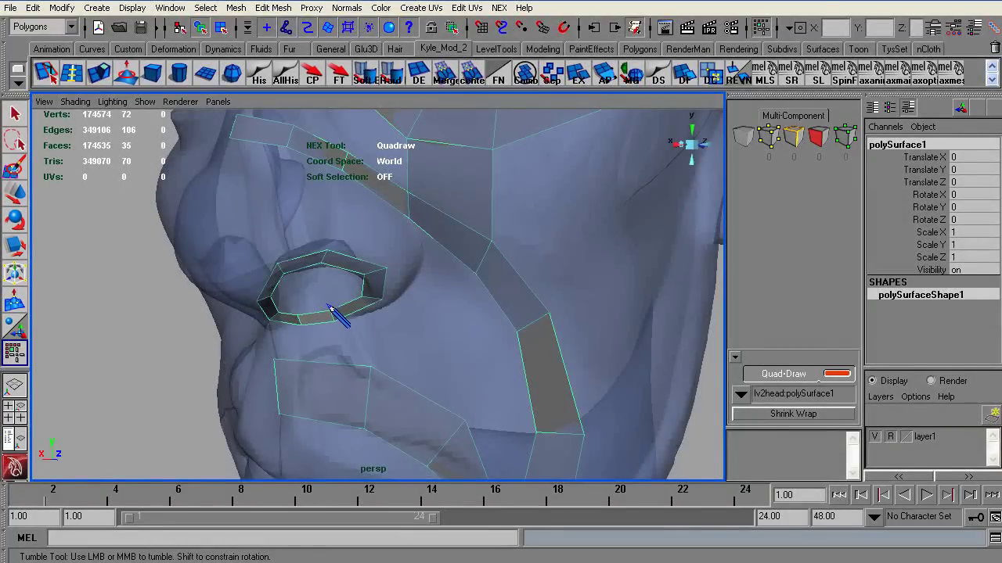
- Move the cheek strip's outer vertex slightly up and fill a quad between the eye loop's lower outer edge and the strip
{"action": "right_click_drag", "start_coordinate": [439, 250], "coordinate": [250, 264], "text": "alt"}
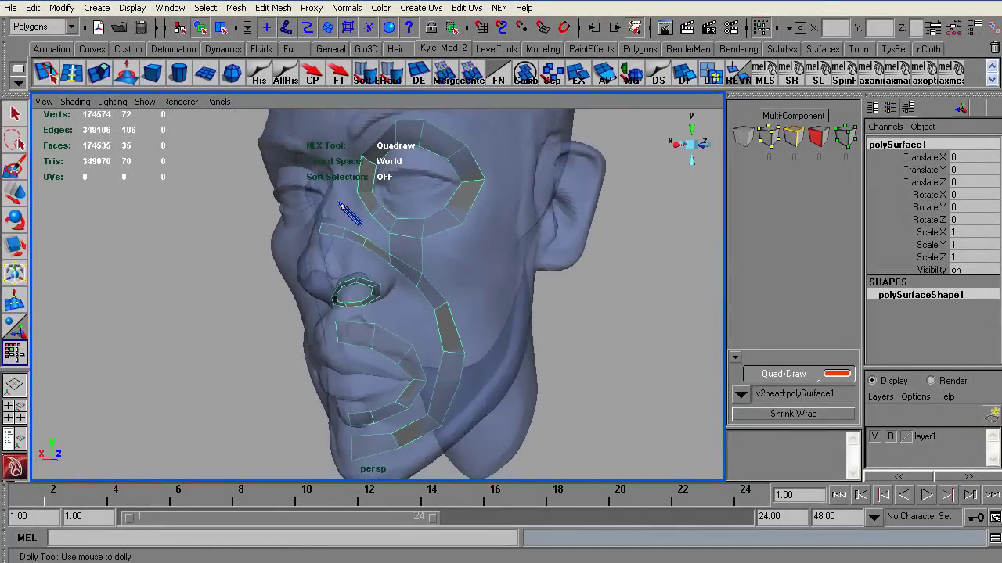
{"action": "right_click_drag", "start_coordinate": [347, 279], "coordinate": [460, 264], "text": "alt"}
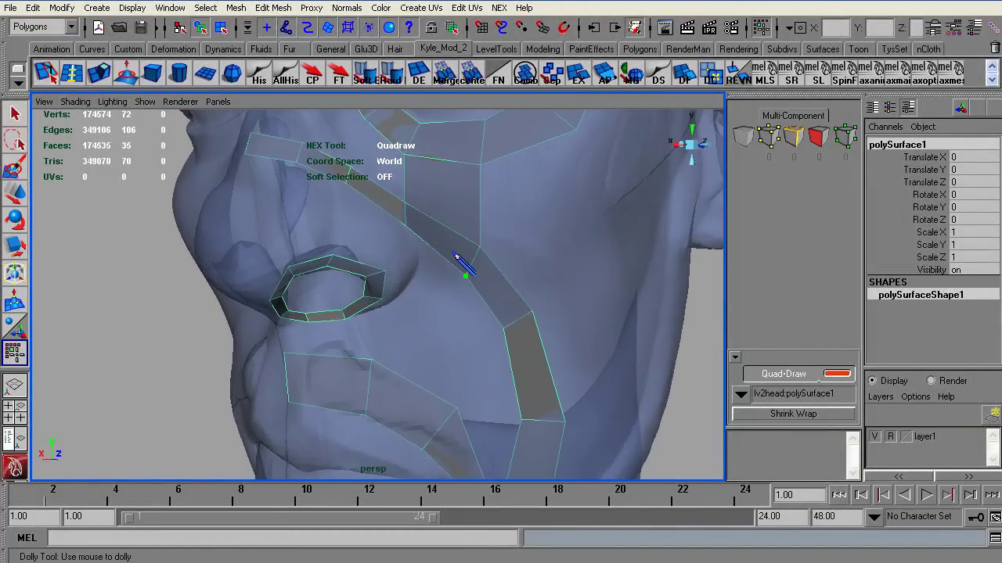
{"action": "left_click_drag", "start_coordinate": [487, 292], "coordinate": [70, 313], "text": "alt"}
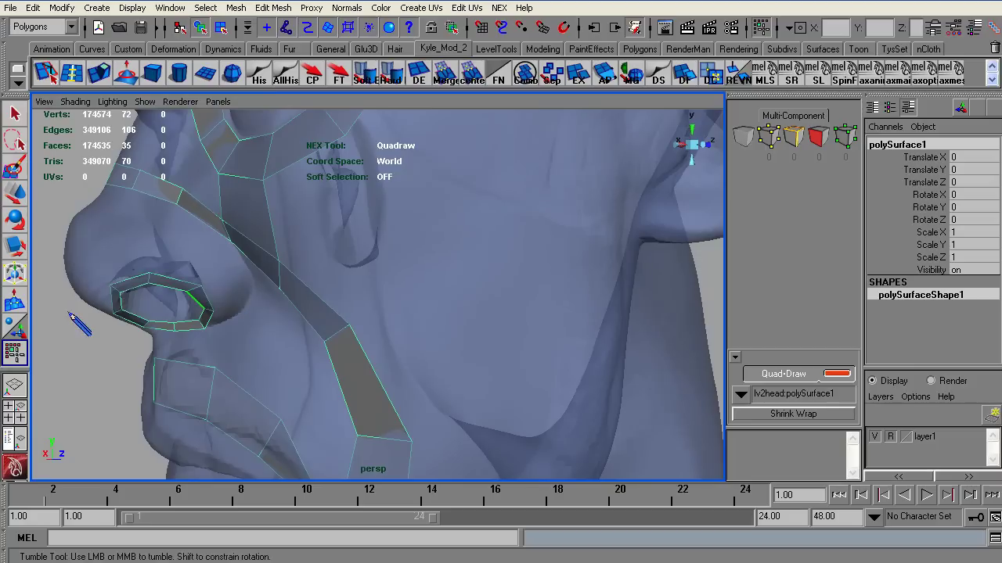
{"action": "right_click_drag", "start_coordinate": [360, 222], "coordinate": [148, 180], "text": "alt"}
{"action": "left_click_drag", "start_coordinate": [257, 273], "coordinate": [340, 277], "text": "alt"}
{"action": "scroll", "coordinate": [371, 261], "scroll_direction": "up", "scroll_amount": 5}
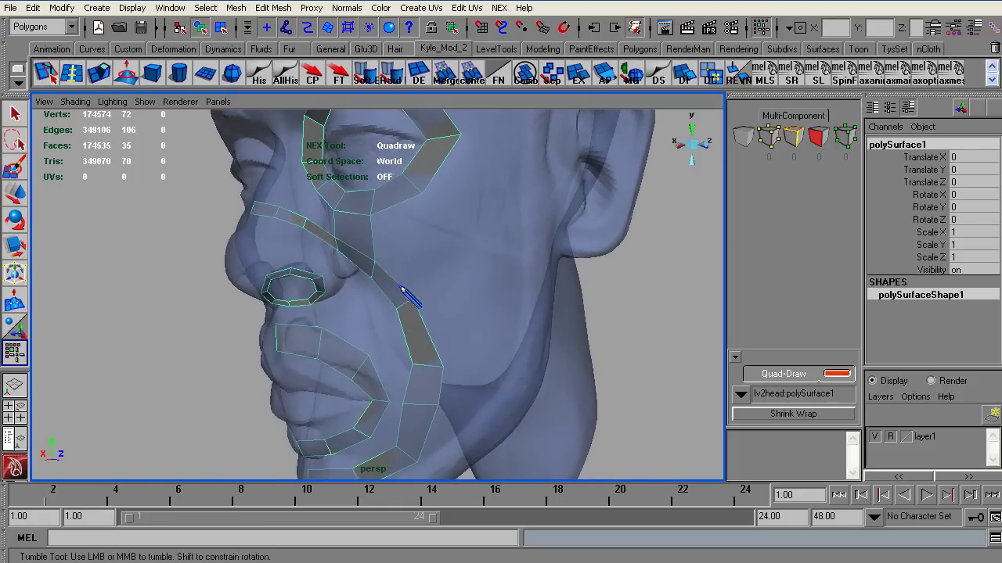
{"action": "left_click_drag", "start_coordinate": [414, 301], "coordinate": [416, 286]}
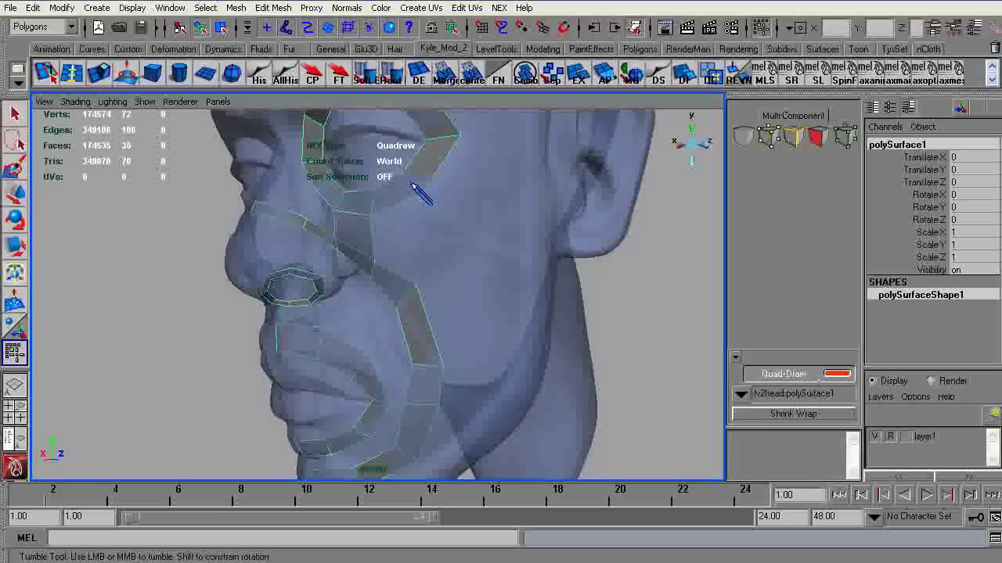
{"action": "mouse_move", "coordinate": [382, 251]}
{"action": "left_mouse_down", "text": "alt"}
{"action": "mouse_move", "coordinate": [438, 247]}
{"action": "mouse_move", "coordinate": [453, 227]}
{"action": "left_mouse_up", "text": "alt"}
{"action": "left_click", "coordinate": [454, 227], "text": "shift"}
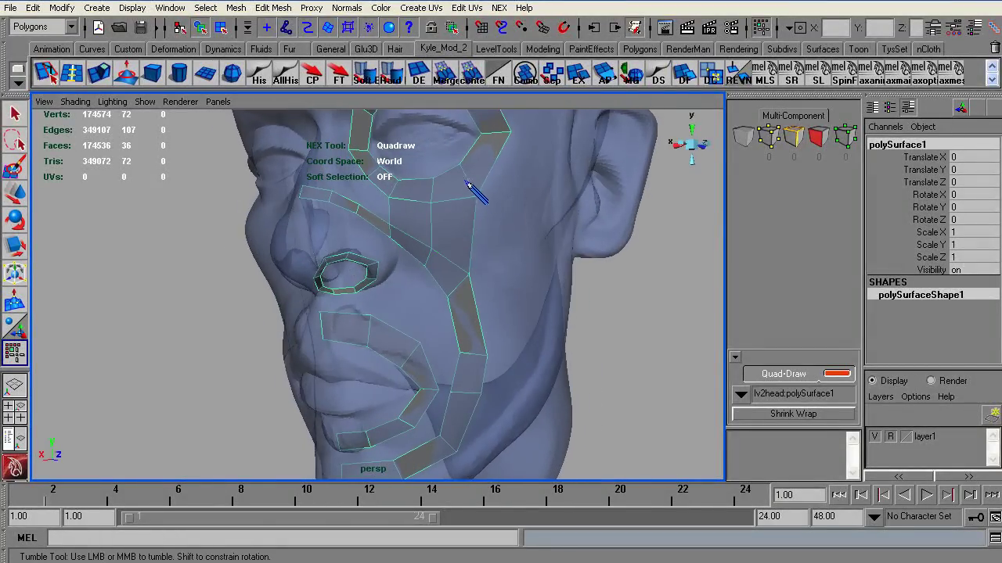
{"action": "left_click_drag", "start_coordinate": [474, 174], "coordinate": [324, 190], "text": "alt"}
{"action": "mouse_move", "coordinate": [324, 190]}
{"action": "right_mouse_down", "text": "alt"}
{"action": "mouse_move", "coordinate": [284, 208]}
{"action": "mouse_move", "coordinate": [422, 156]}
{"action": "mouse_move", "coordinate": [470, 150]}
{"action": "right_mouse_up", "text": "alt"}
{"action": "middle_click_drag", "start_coordinate": [320, 152], "coordinate": [322, 206], "text": "alt"}
{"action": "right_click_drag", "start_coordinate": [321, 206], "coordinate": [357, 252], "text": "alt"}
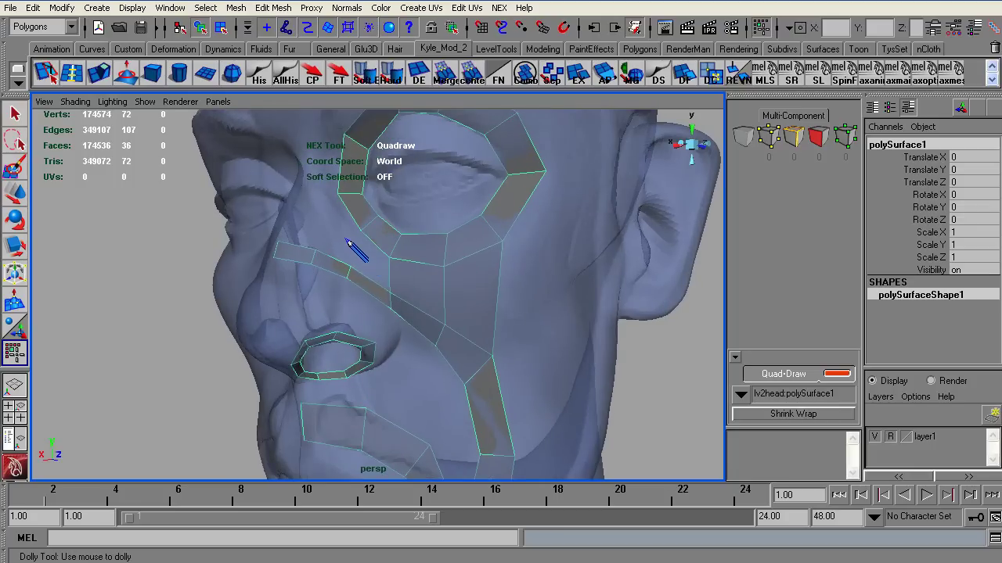
{"action": "right_click_drag", "start_coordinate": [365, 259], "coordinate": [360, 240], "text": "alt"}
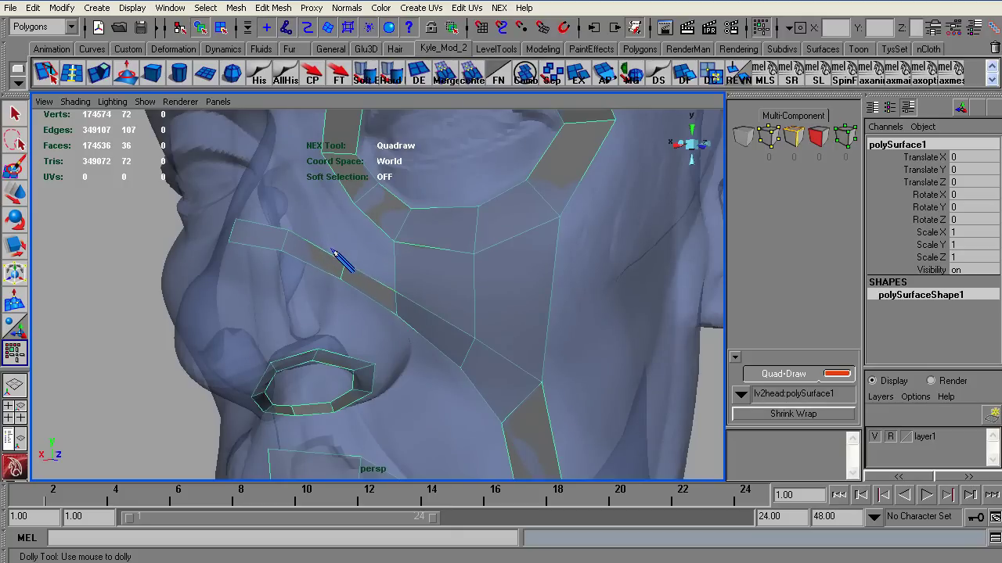
- Insert an edge loop across the two quads bridging the eye loop's lower edge and the cheek strip
{"action": "left_click", "coordinate": [346, 193], "text": "shift"}
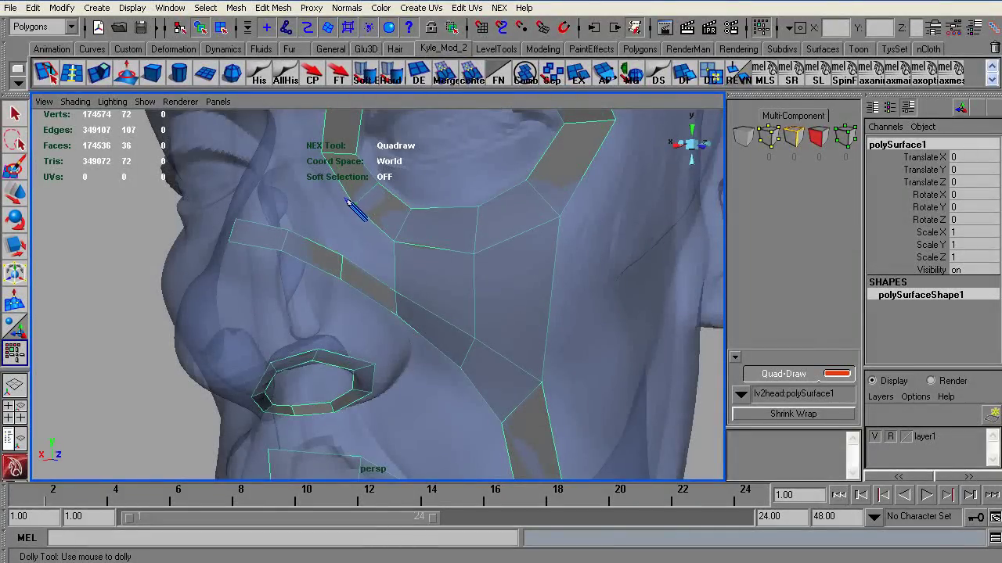
{"action": "left_click_drag", "start_coordinate": [416, 245], "coordinate": [295, 241], "text": "alt"}
{"action": "mouse_move", "coordinate": [296, 239]}
{"action": "right_mouse_down", "text": "alt"}
{"action": "mouse_move", "coordinate": [364, 262]}
{"action": "mouse_move", "coordinate": [294, 248]}
{"action": "right_mouse_up", "text": "alt"}
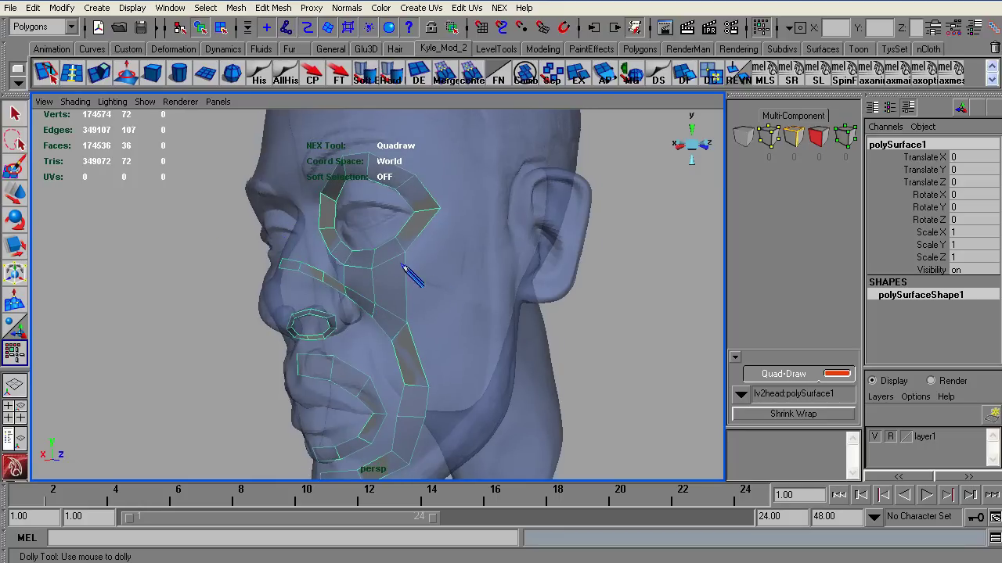
{"action": "left_click", "coordinate": [374, 284], "text": "ctrl"}
{"action": "right_click_drag", "start_coordinate": [329, 263], "coordinate": [362, 277], "text": "alt"}
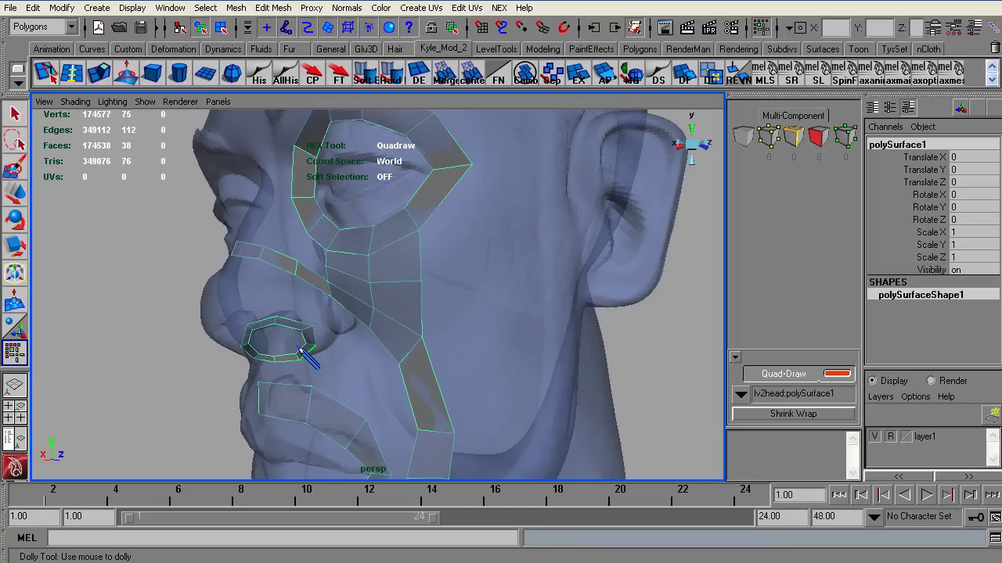
- Examine the open areas between the nostril loop, mouth loop and cheek strip from the front and three-quarter side
{"action": "middle_click_drag", "start_coordinate": [268, 450], "coordinate": [280, 216], "text": "alt"}
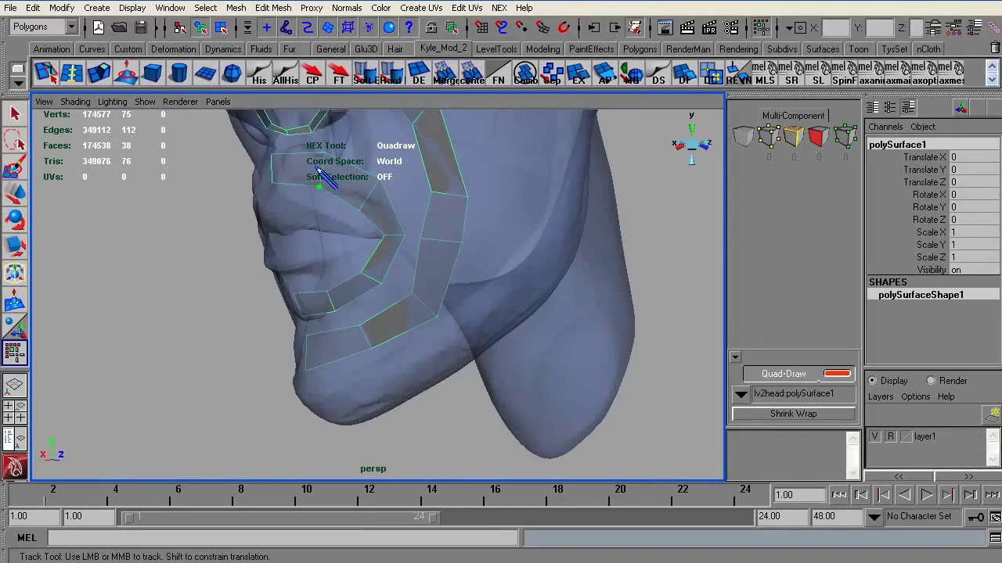
{"action": "middle_click_drag", "start_coordinate": [344, 164], "coordinate": [387, 303], "text": "alt"}
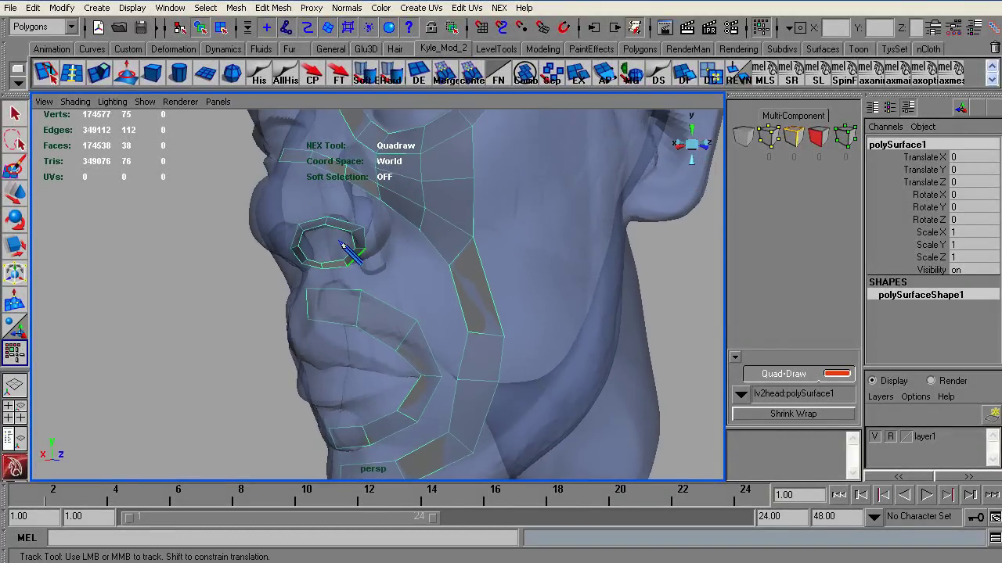
{"action": "scroll", "coordinate": [450, 250], "scroll_direction": "down", "scroll_amount": 3}
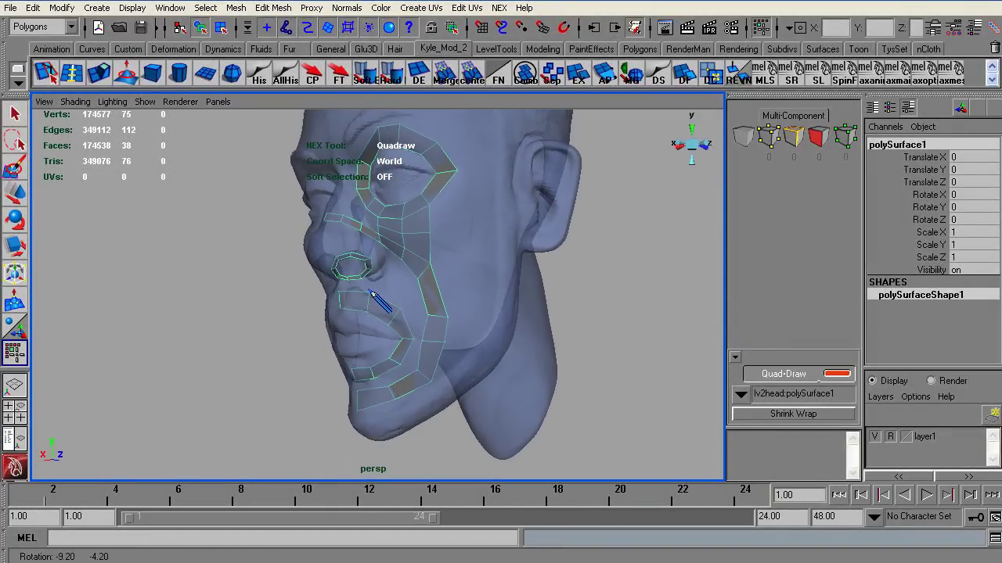
{"action": "left_click_drag", "start_coordinate": [344, 290], "coordinate": [421, 289], "text": "alt"}
{"action": "right_click_drag", "start_coordinate": [425, 263], "coordinate": [449, 291], "text": "alt"}
{"action": "left_click", "coordinate": [448, 296], "text": "shift"}
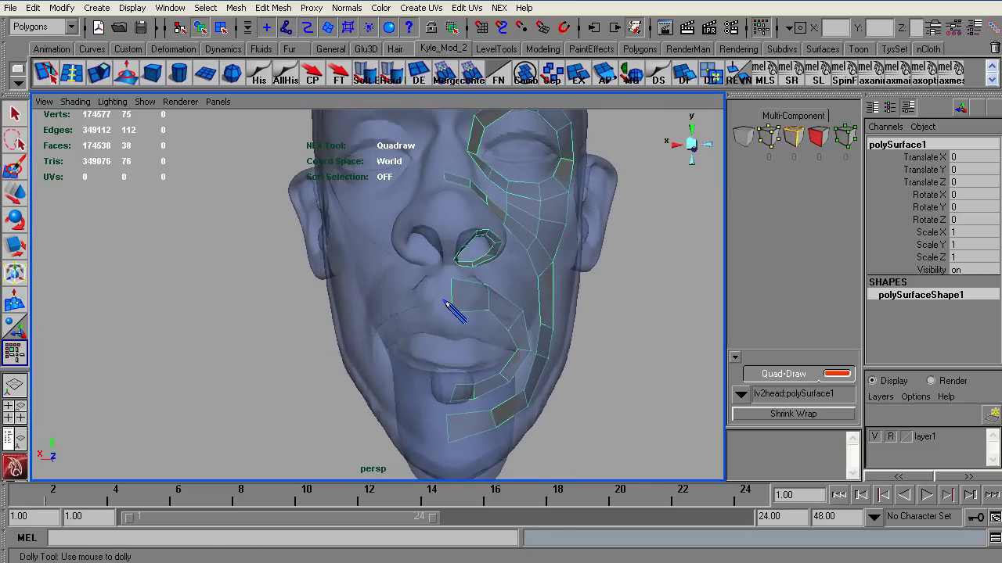
{"action": "scroll", "coordinate": [450, 289], "scroll_direction": "up", "scroll_amount": 2}
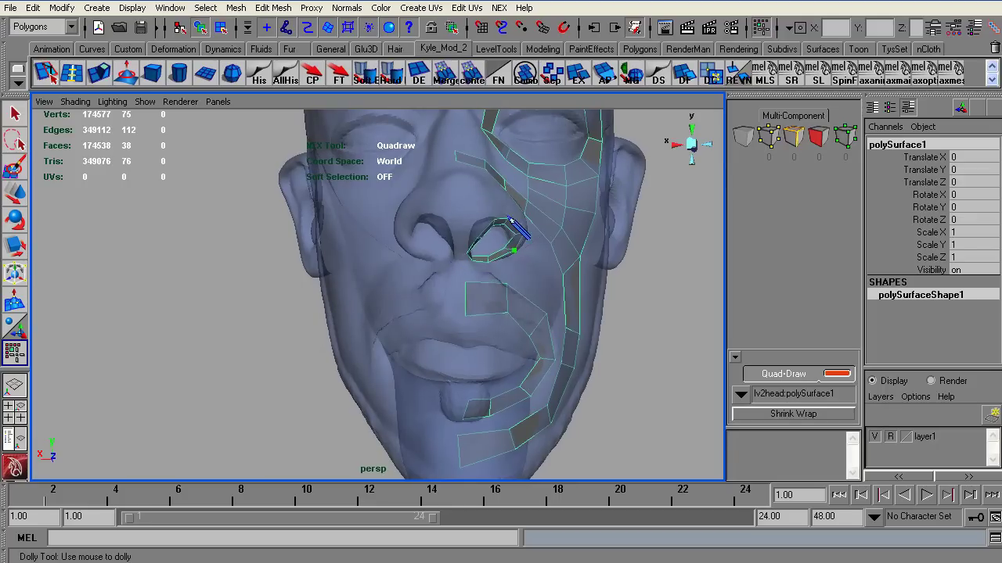
{"action": "middle_click_drag", "start_coordinate": [509, 218], "coordinate": [415, 225], "text": "alt"}
{"action": "right_click_drag", "start_coordinate": [425, 241], "coordinate": [271, 258], "text": "alt"}
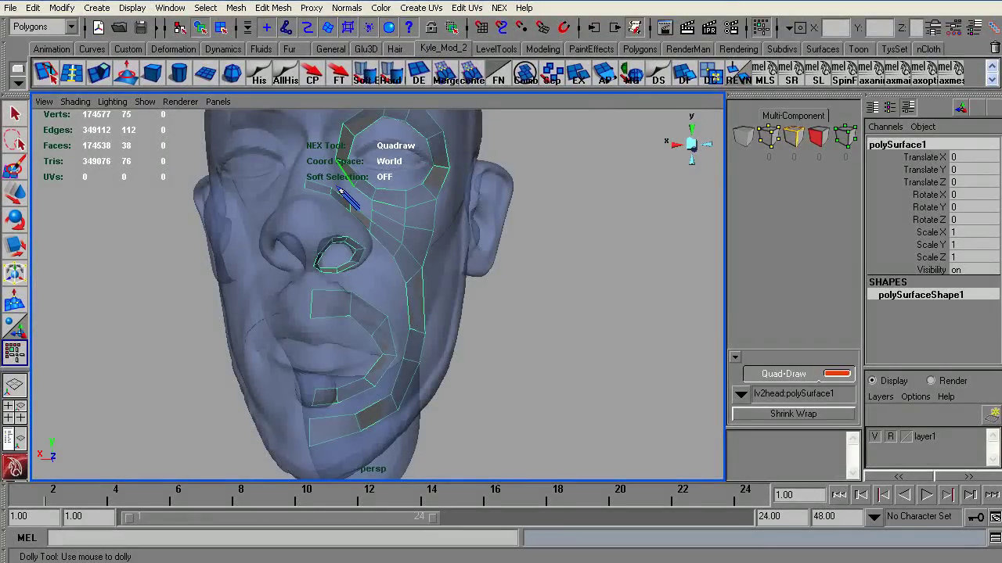
{"action": "left_click_drag", "start_coordinate": [488, 253], "coordinate": [321, 192], "text": "alt"}
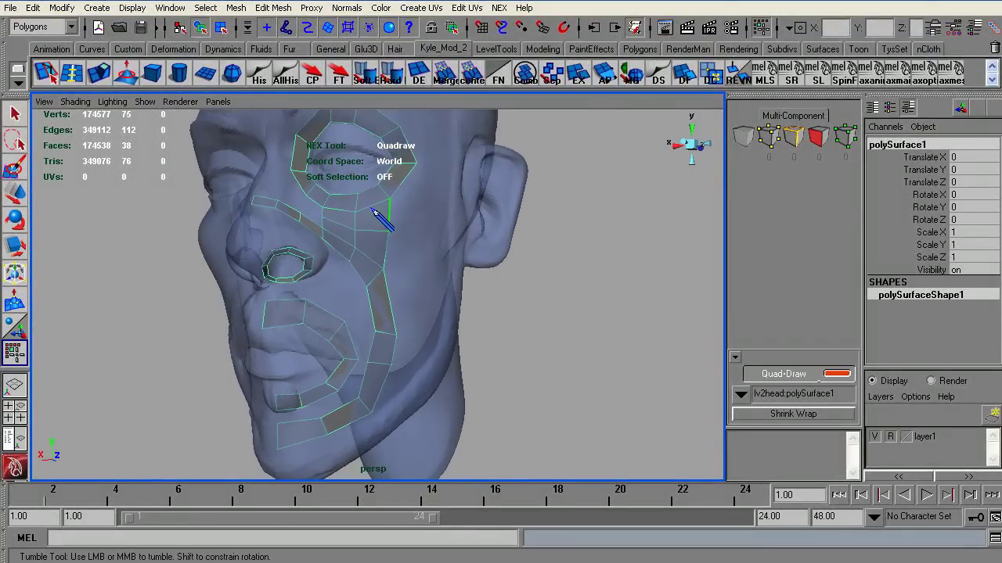
{"action": "left_click_drag", "start_coordinate": [454, 284], "coordinate": [282, 275], "text": "alt"}
{"action": "middle_click_drag", "start_coordinate": [274, 278], "coordinate": [317, 282], "text": "alt"}
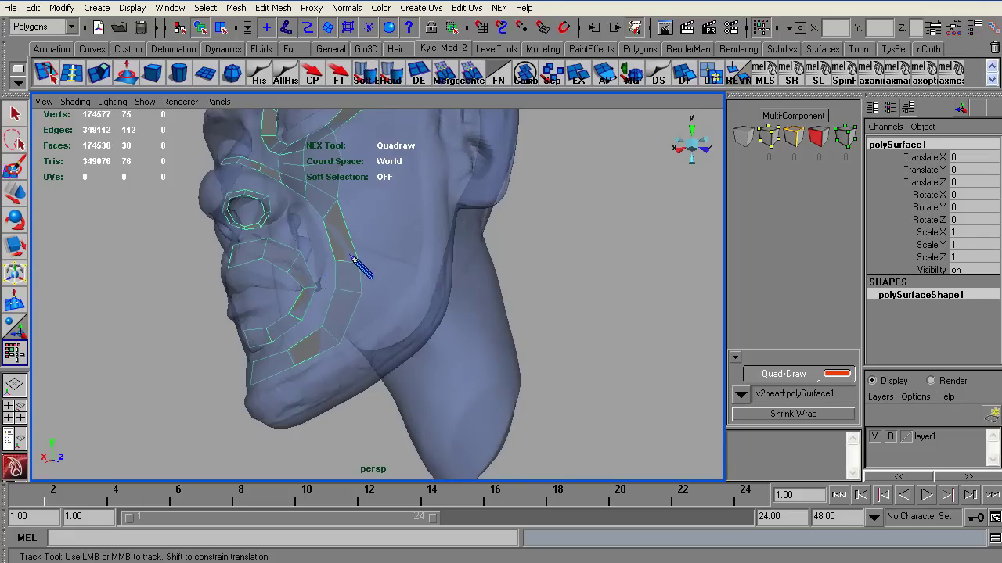
{"action": "middle_click_drag", "start_coordinate": [338, 222], "coordinate": [354, 242], "text": "alt"}
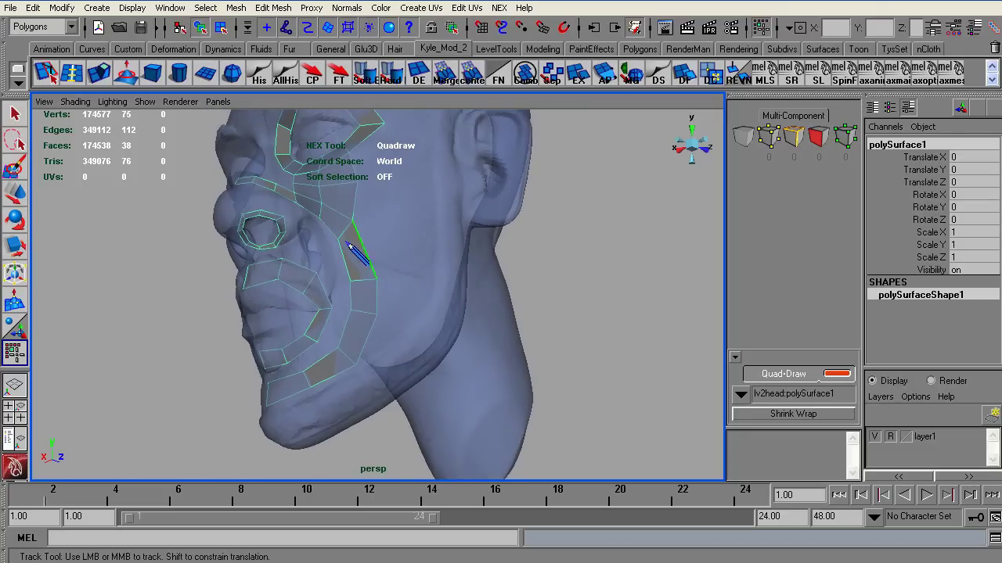
- Inspect the side of the head between the eye loop, jaw and ear in profile
{"action": "left_click_drag", "start_coordinate": [407, 216], "coordinate": [436, 206], "text": "alt"}
{"action": "right_click_drag", "start_coordinate": [436, 206], "coordinate": [339, 227], "text": "alt"}
{"action": "left_click_drag", "start_coordinate": [338, 227], "coordinate": [438, 135], "text": "alt"}
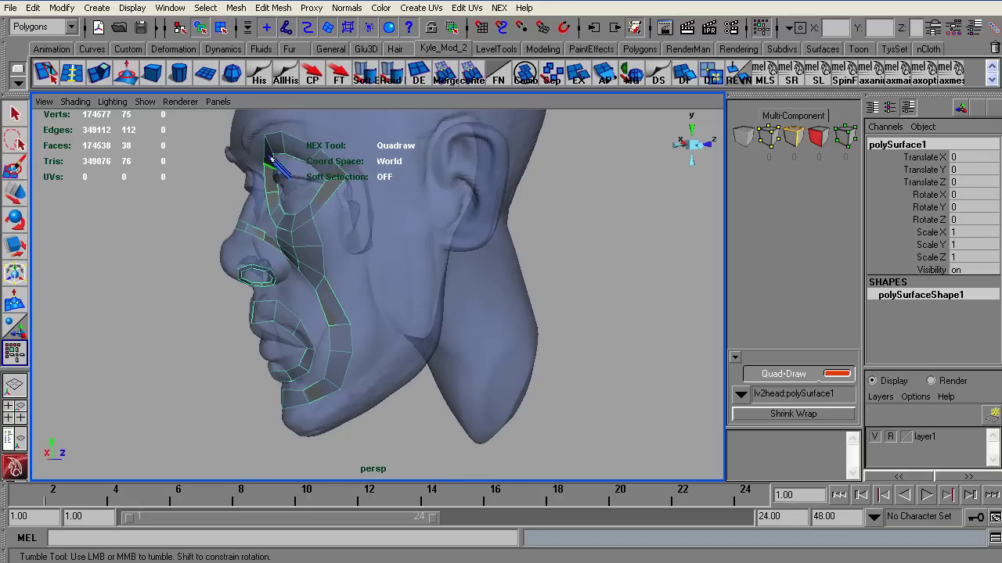
{"action": "middle_click_drag", "start_coordinate": [374, 171], "coordinate": [298, 222], "text": "alt"}
{"action": "right_click_drag", "start_coordinate": [391, 196], "coordinate": [477, 195], "text": "alt"}
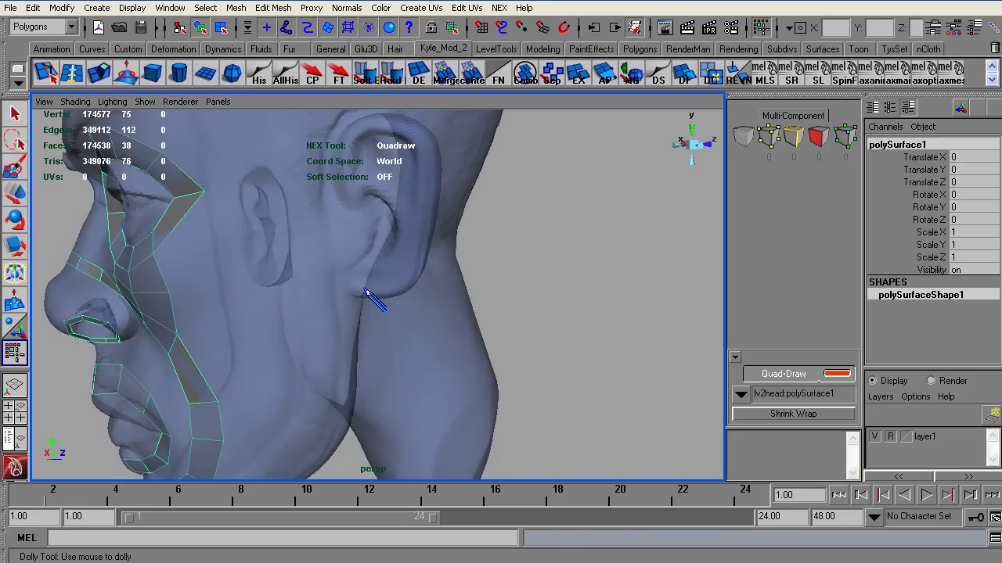
{"action": "right_click_drag", "start_coordinate": [480, 171], "coordinate": [205, 156], "text": "alt"}
{"action": "left_click_drag", "start_coordinate": [325, 334], "coordinate": [313, 309], "text": "alt"}
{"action": "right_click_drag", "start_coordinate": [313, 309], "coordinate": [281, 301], "text": "alt"}
{"action": "middle_click_drag", "start_coordinate": [278, 184], "coordinate": [317, 129], "text": "alt"}
{"action": "right_click_drag", "start_coordinate": [302, 227], "coordinate": [227, 195], "text": "alt"}
{"action": "middle_click_drag", "start_coordinate": [288, 210], "coordinate": [340, 382], "text": "alt"}
- Insert an edge on each side of the eye loop's inner-corner edge and adjust their spacing
{"action": "right_click_drag", "start_coordinate": [291, 242], "coordinate": [327, 234], "text": "alt"}
{"action": "left_click_drag", "start_coordinate": [325, 236], "coordinate": [318, 235]}
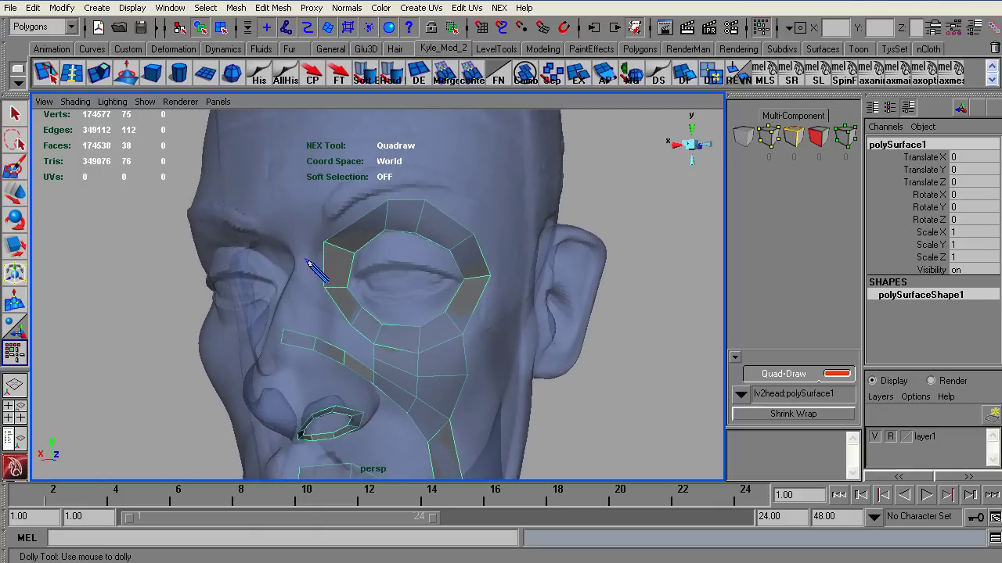
{"action": "mouse_move", "coordinate": [307, 261]}
{"action": "right_mouse_down", "text": "alt"}
{"action": "mouse_move", "coordinate": [436, 298]}
{"action": "mouse_move", "coordinate": [290, 251]}
{"action": "right_mouse_up", "text": "alt"}
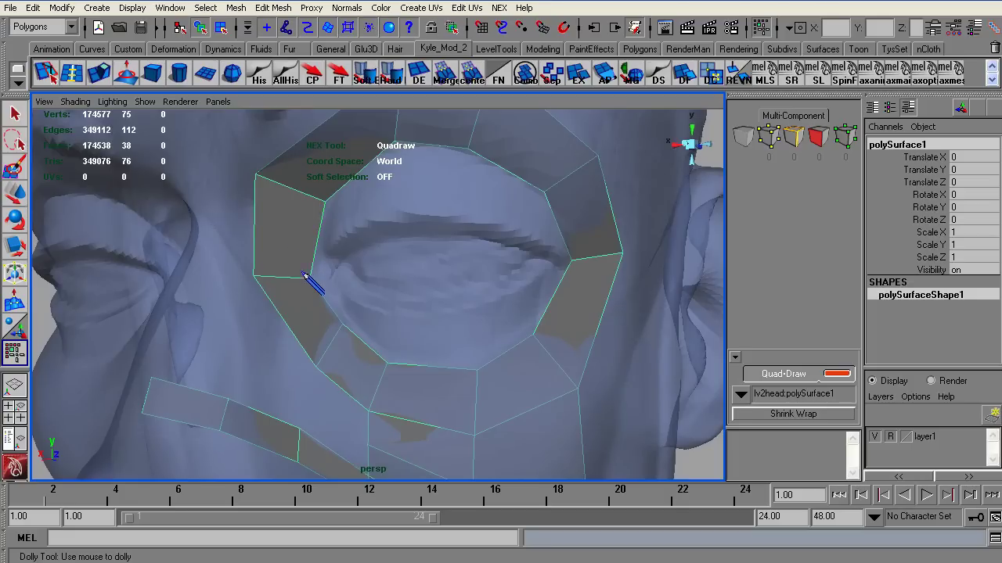
{"action": "left_click", "coordinate": [305, 276], "text": "ctrl"}
{"action": "left_click", "coordinate": [306, 279], "text": "ctrl"}
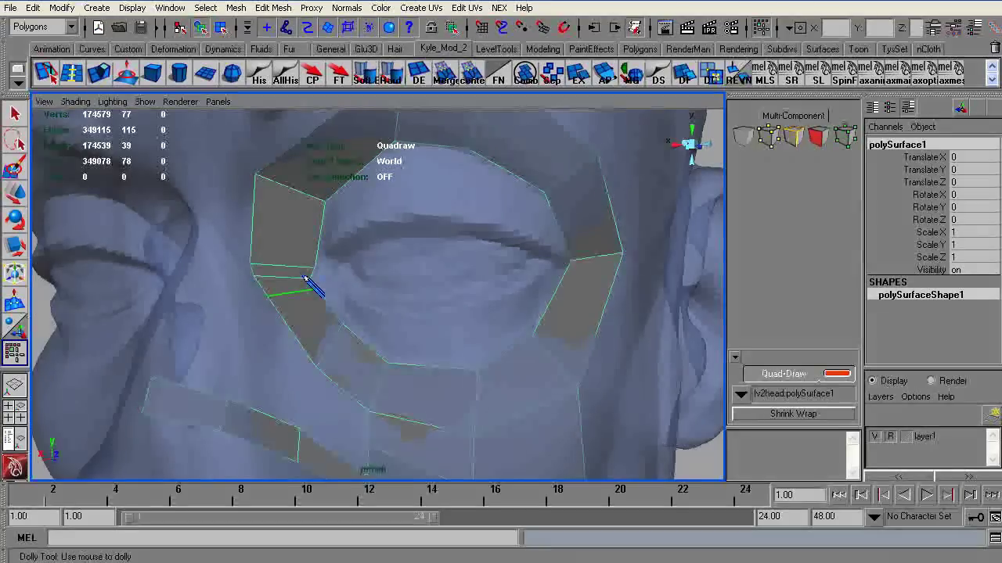
{"action": "mouse_move", "coordinate": [280, 255]}
{"action": "left_mouse_down", "text": "shift"}
{"action": "mouse_move", "coordinate": [291, 244]}
{"action": "mouse_move", "coordinate": [283, 285]}
{"action": "mouse_move", "coordinate": [296, 277]}
{"action": "left_mouse_up", "text": "shift"}
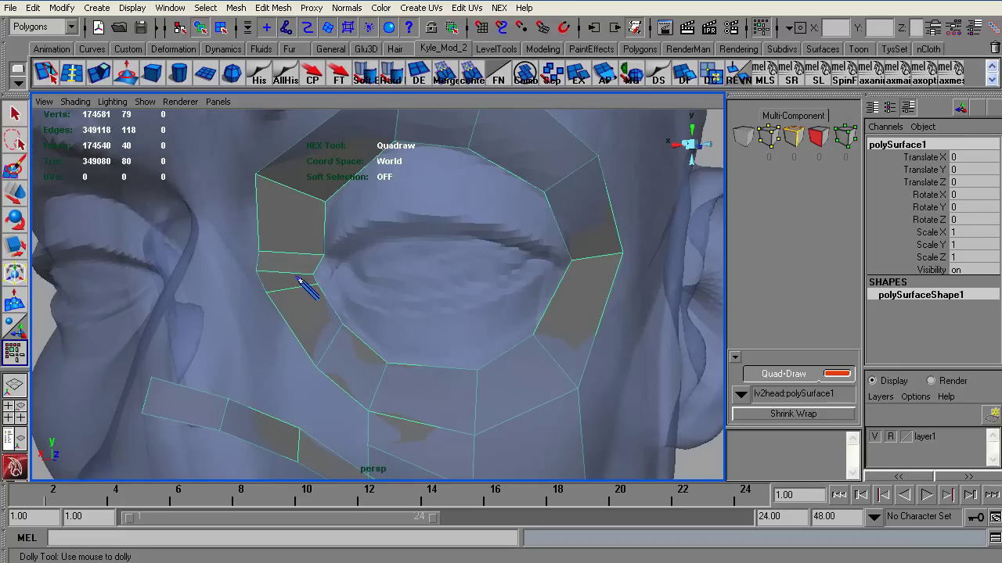
- Insert two edges around the eye loop's outer corner, space them evenly, and undo the last edge adjustment
{"action": "left_click", "coordinate": [569, 259], "text": "ctrl"}
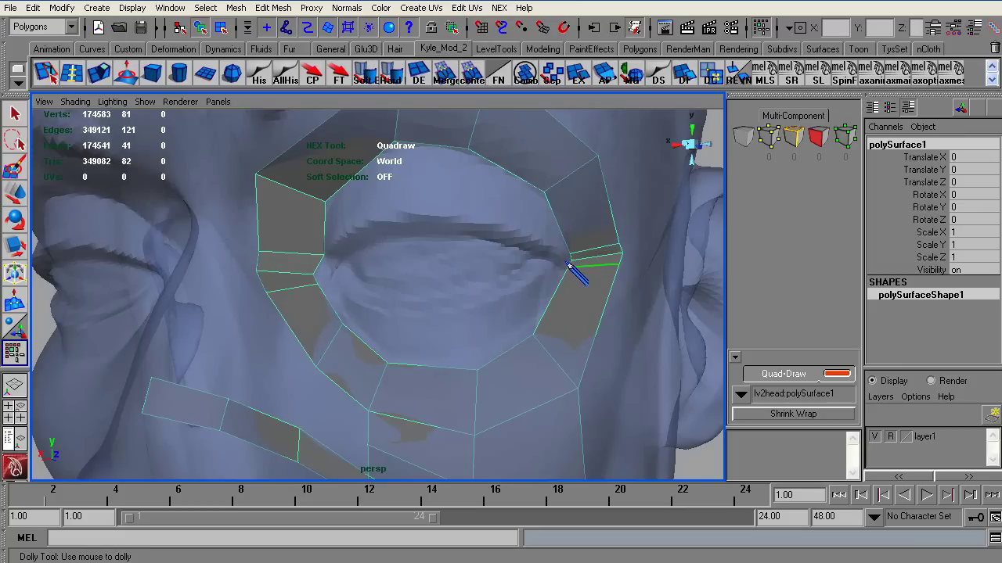
{"action": "left_click", "coordinate": [583, 263], "text": "ctrl"}
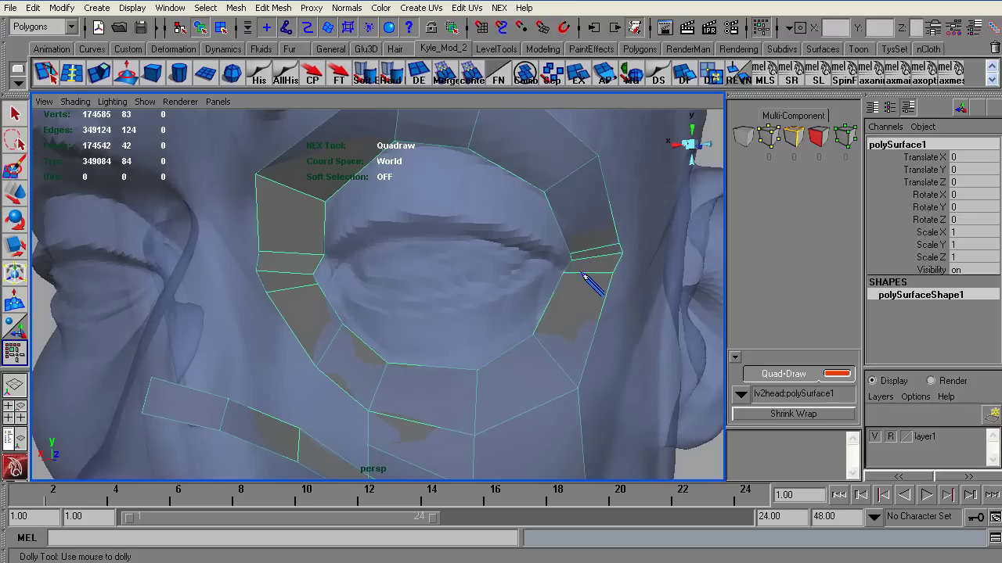
{"action": "left_click_drag", "start_coordinate": [584, 273], "coordinate": [580, 275], "text": "shift"}
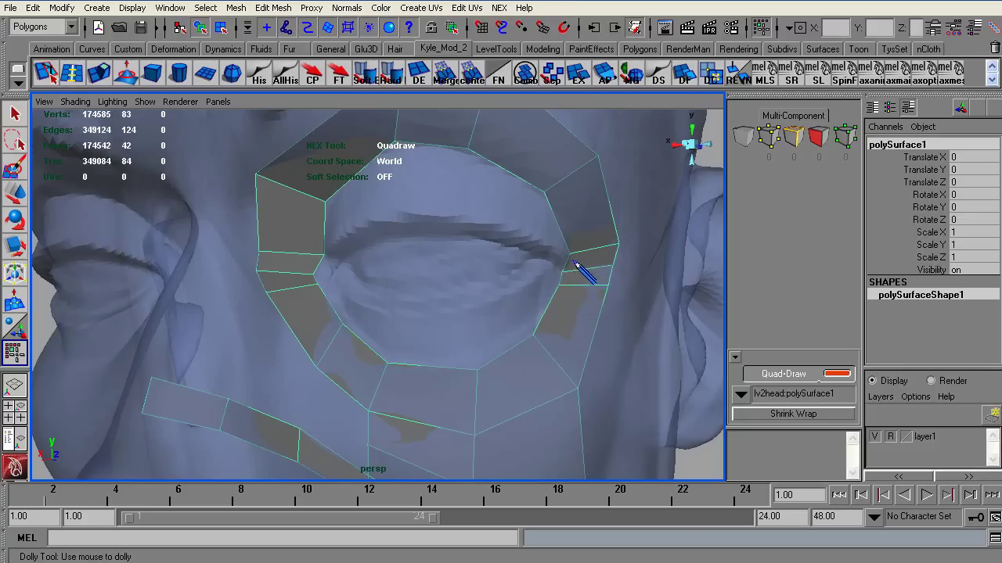
{"action": "left_click_drag", "start_coordinate": [572, 245], "coordinate": [579, 242], "text": "shift"}
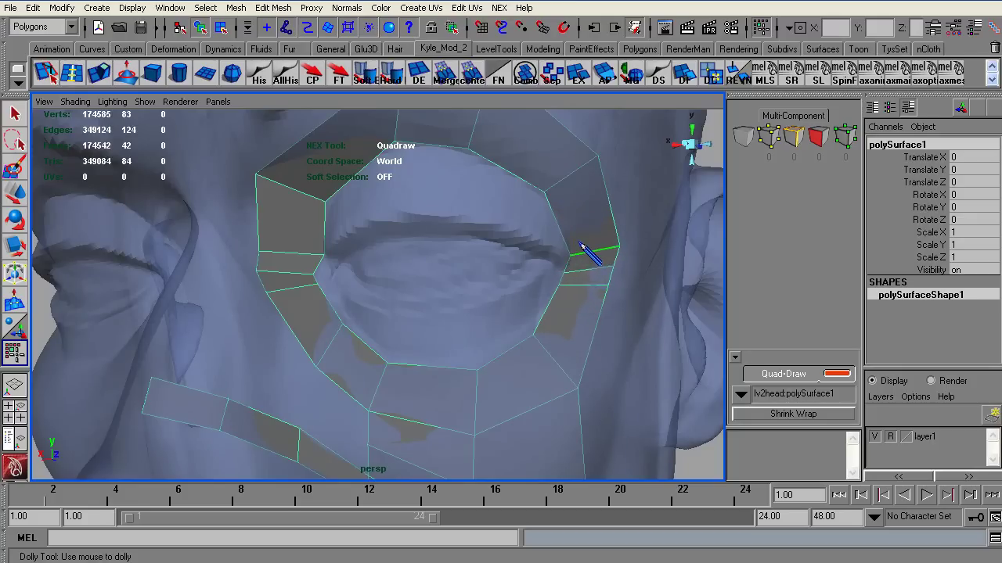
{"action": "key", "text": "ctrl+z"}
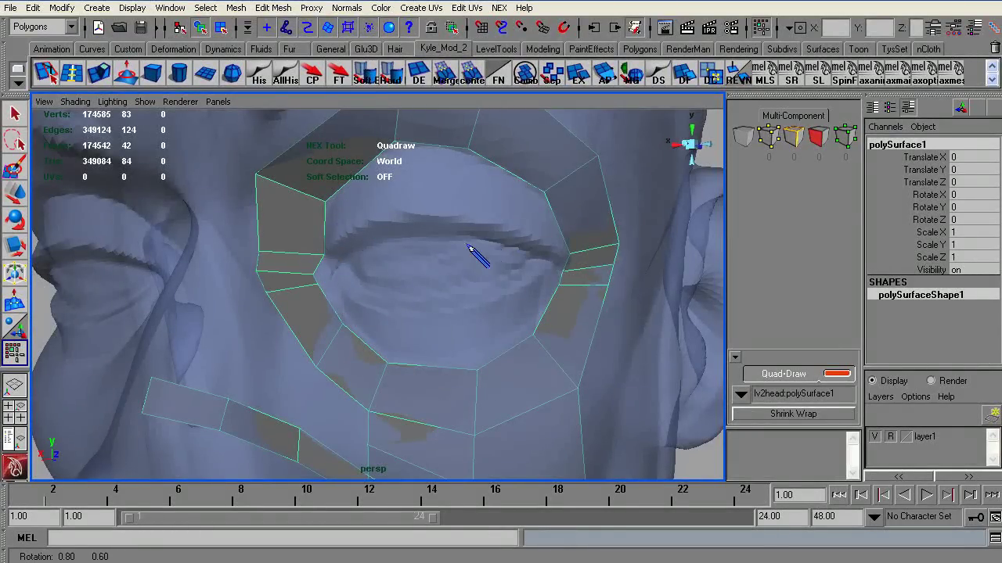
- Add two stacked quads along the outer side of the cheek strip, extending it toward the ear
{"action": "left_click_drag", "start_coordinate": [474, 253], "coordinate": [132, 216], "text": "alt"}
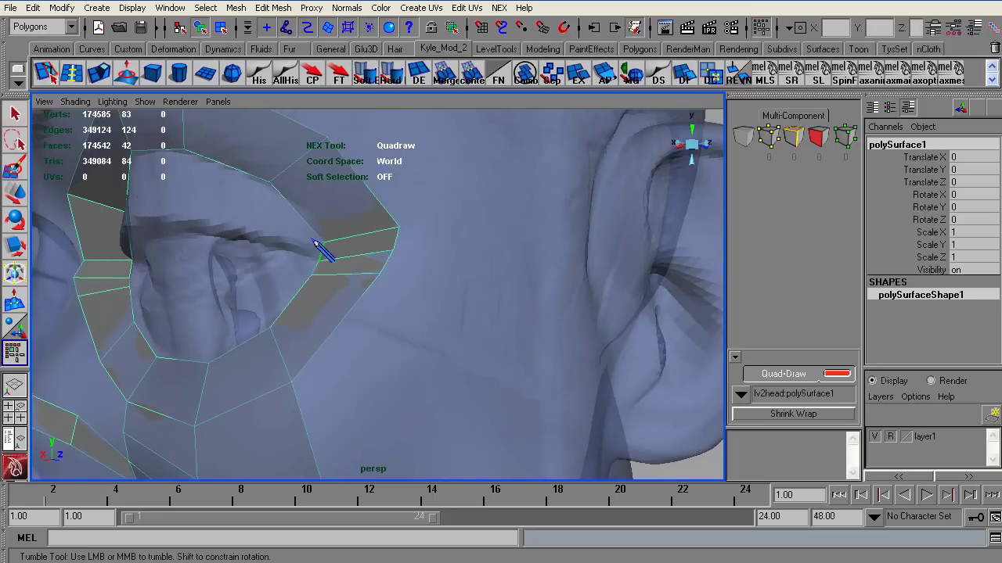
{"action": "left_click_drag", "start_coordinate": [269, 273], "coordinate": [330, 231], "text": "alt"}
{"action": "right_click_drag", "start_coordinate": [330, 230], "coordinate": [81, 231], "text": "alt"}
{"action": "middle_click_drag", "start_coordinate": [59, 231], "coordinate": [96, 106], "text": "alt"}
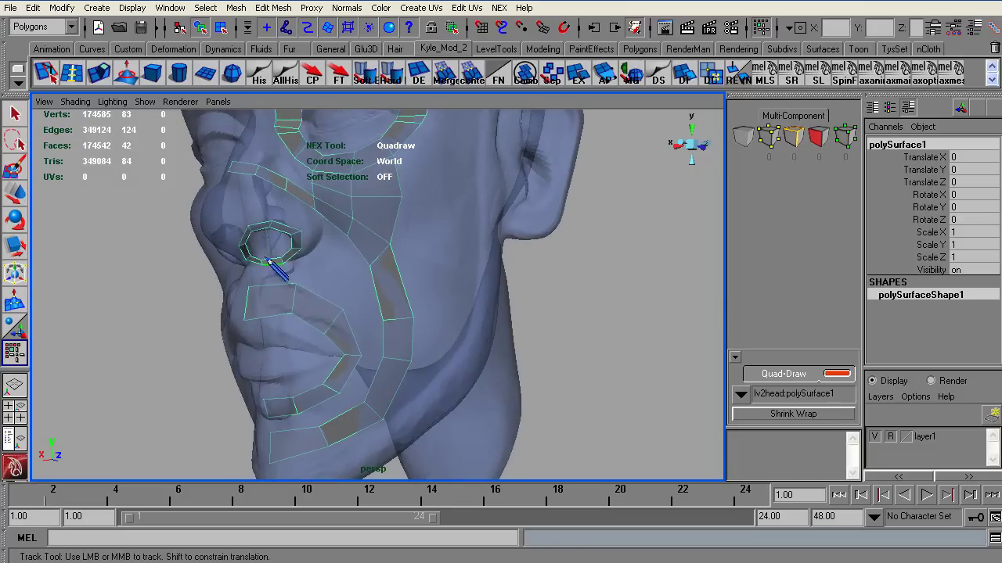
{"action": "left_click_drag", "start_coordinate": [436, 274], "coordinate": [377, 248], "text": "alt"}
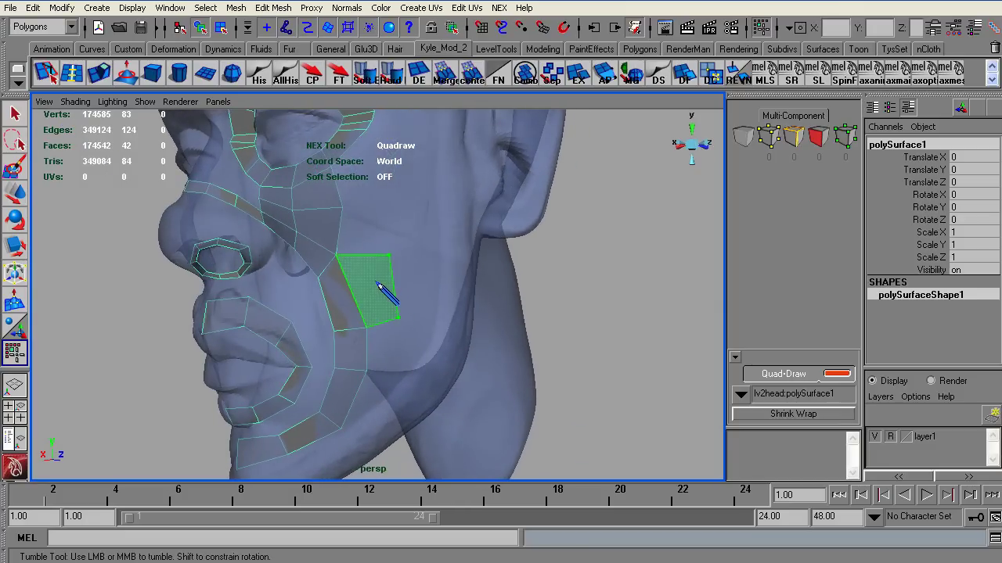
{"action": "left_click", "coordinate": [376, 283], "text": "shift"}
{"action": "left_click", "coordinate": [390, 202]}
{"action": "left_click", "coordinate": [371, 203], "text": "shift"}
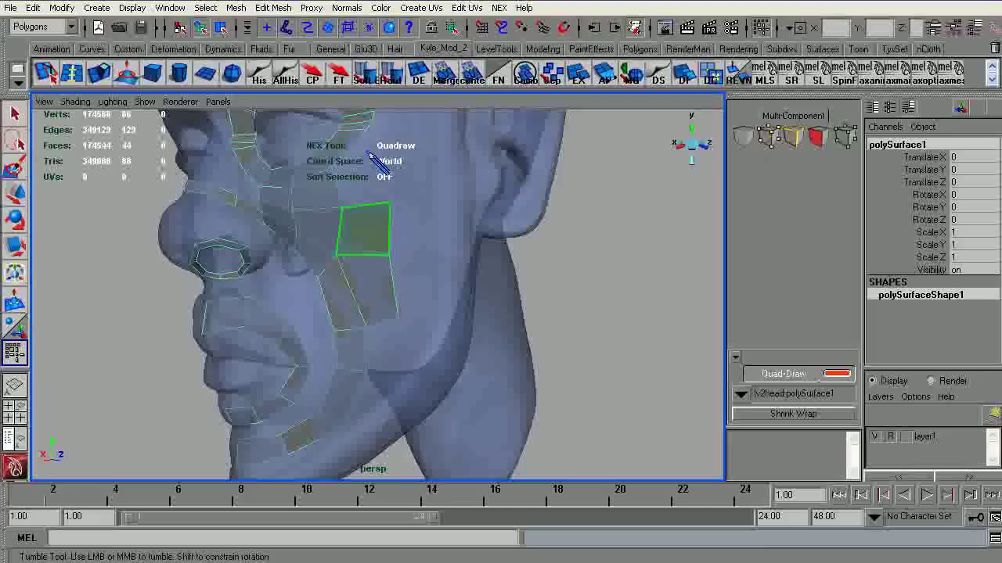
- Fill a quad between the top of the new outer cheek row and the eye loop's lower outer edge
{"action": "middle_click_drag", "start_coordinate": [361, 138], "coordinate": [349, 224], "text": "alt"}
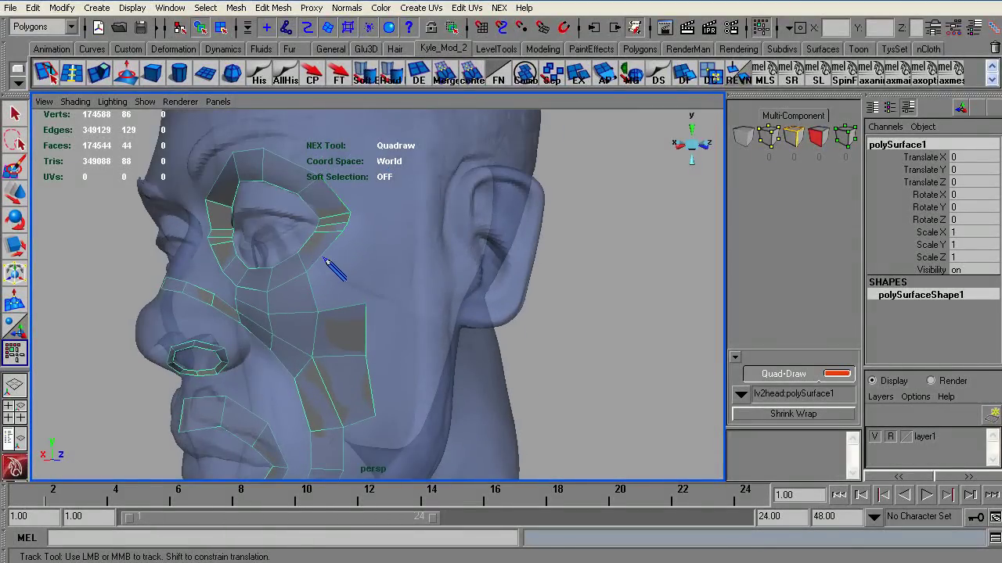
{"action": "left_click_drag", "start_coordinate": [300, 236], "coordinate": [364, 190], "text": "alt"}
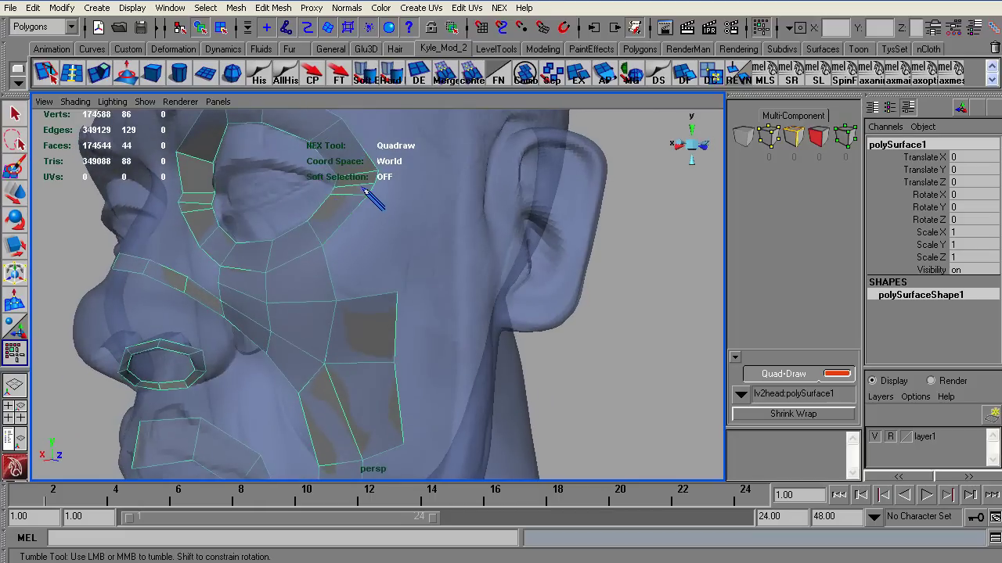
{"action": "left_click", "coordinate": [362, 264], "text": "shift"}
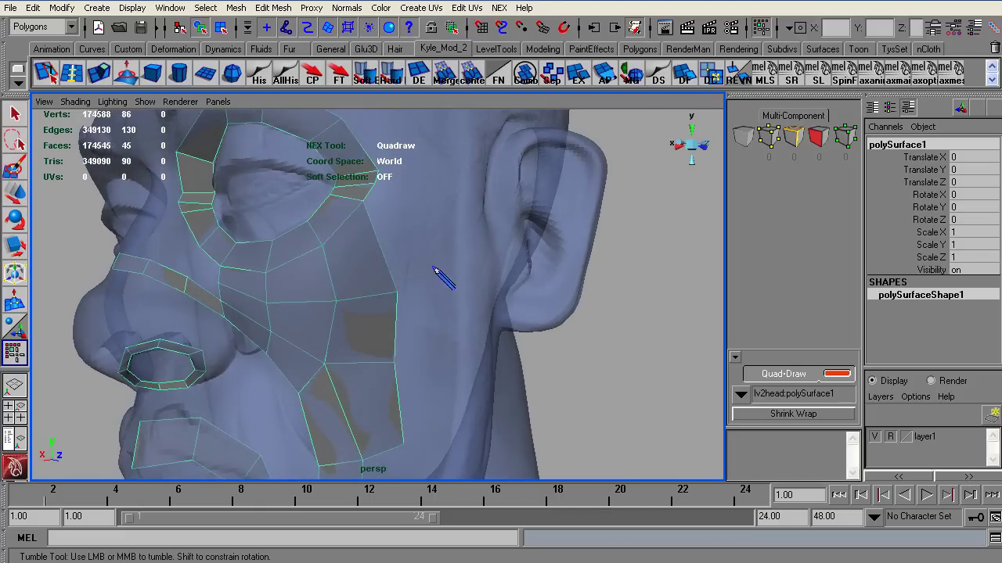
- Continue the outer cheek row with four quads along the jaw, following the strip's outer edge to the chin centerline
{"action": "right_click_drag", "start_coordinate": [443, 280], "coordinate": [243, 241], "text": "alt"}
{"action": "middle_click_drag", "start_coordinate": [223, 317], "coordinate": [205, 145], "text": "alt"}
{"action": "right_click_drag", "start_coordinate": [205, 145], "coordinate": [364, 261], "text": "alt"}
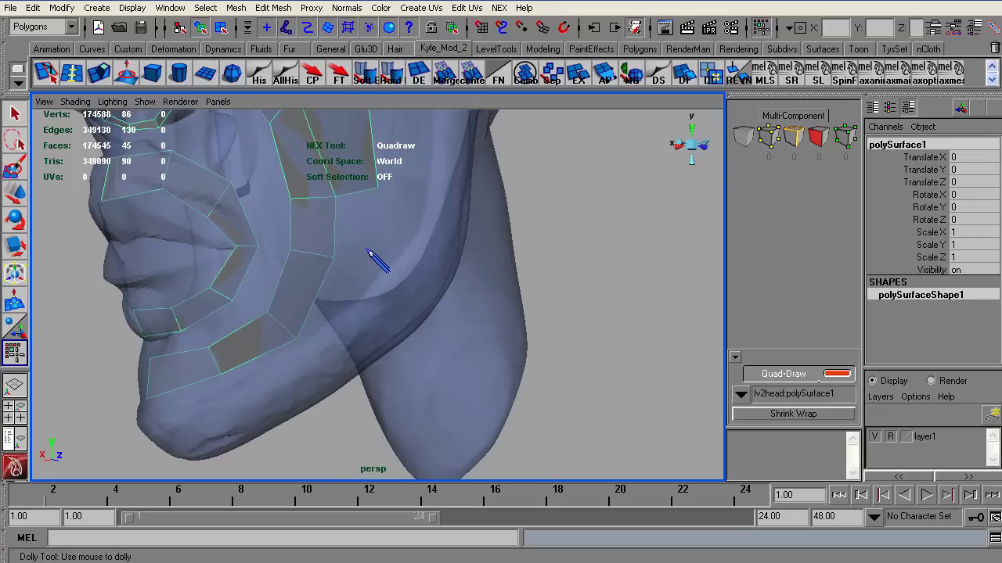
{"action": "left_click", "coordinate": [362, 234], "text": "shift"}
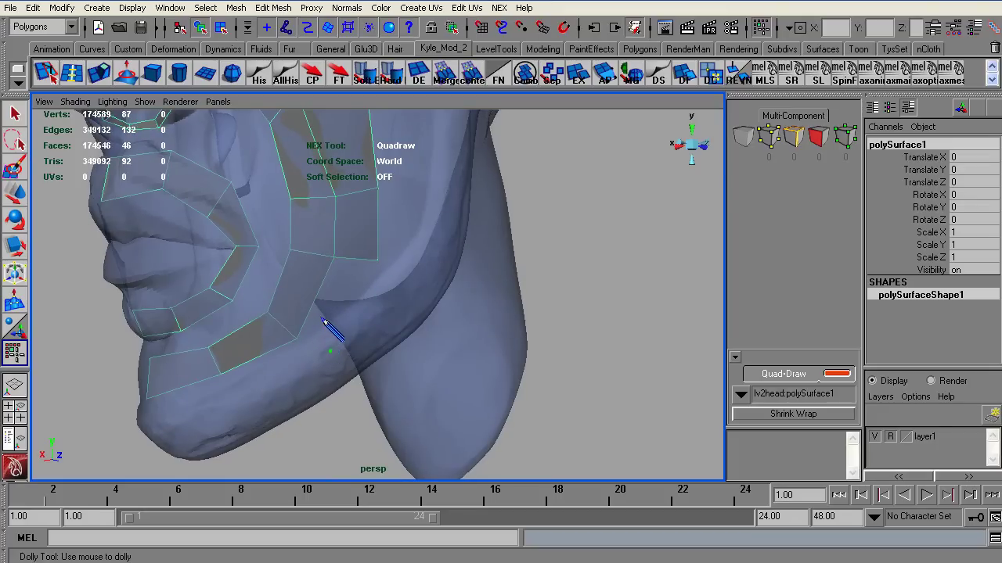
{"action": "left_click", "coordinate": [340, 301], "text": "shift"}
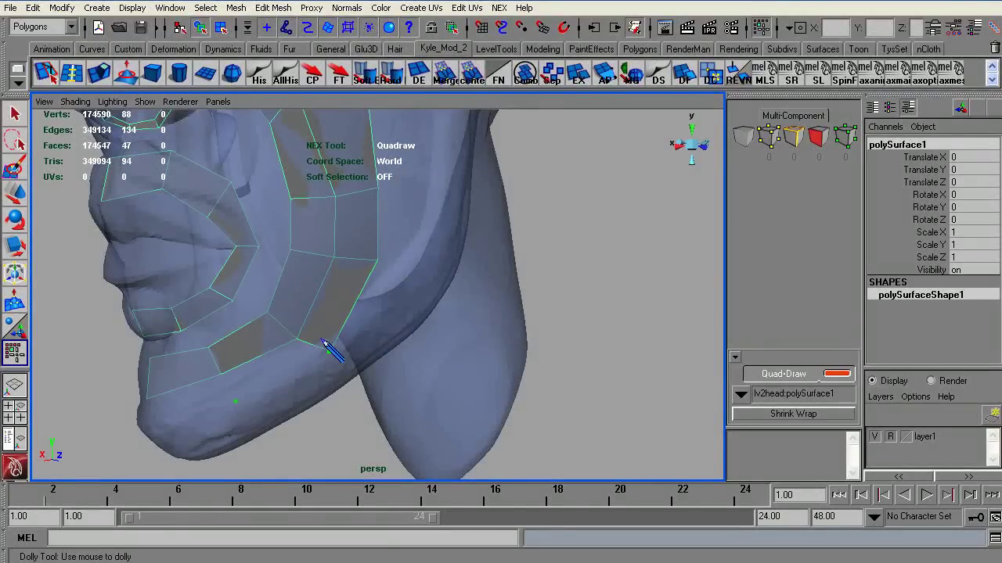
{"action": "left_click", "coordinate": [252, 371], "text": "shift"}
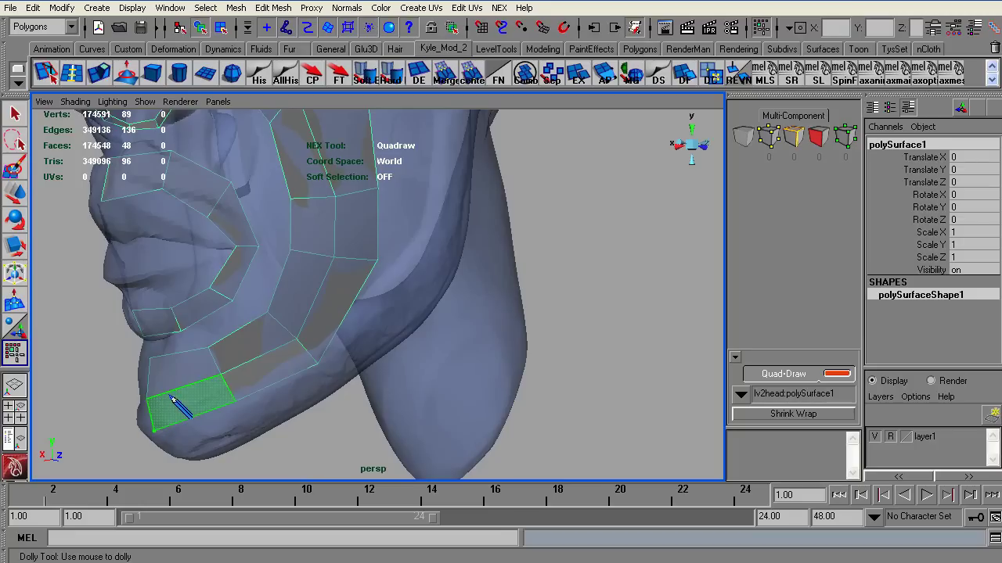
{"action": "left_click", "coordinate": [171, 398], "text": "shift"}
{"action": "right_click_drag", "start_coordinate": [271, 342], "coordinate": [78, 258], "text": "alt"}
{"action": "right_click_drag", "start_coordinate": [114, 292], "coordinate": [217, 347], "text": "alt"}
{"action": "mouse_move", "coordinate": [217, 348]}
{"action": "left_mouse_down", "text": "alt"}
{"action": "mouse_move", "coordinate": [228, 352]}
{"action": "mouse_move", "coordinate": [207, 360]}
{"action": "left_mouse_up", "text": "alt"}
{"action": "middle_click_drag", "start_coordinate": [288, 136], "coordinate": [255, 236], "text": "alt"}
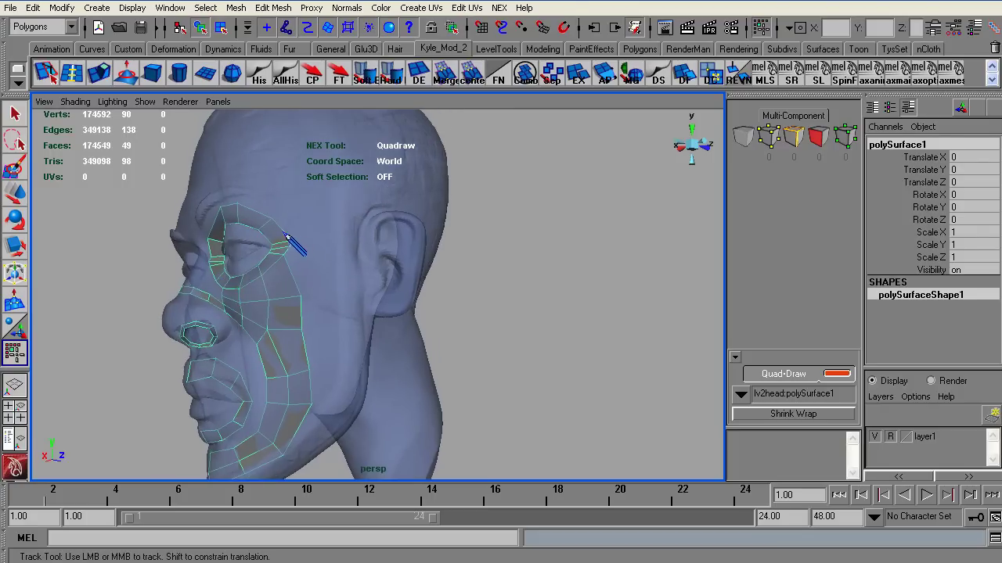
- Try to fill a quad outward from the eye loop's outer corner toward the ear
{"action": "scroll", "coordinate": [282, 205], "scroll_direction": "down", "scroll_amount": 3}
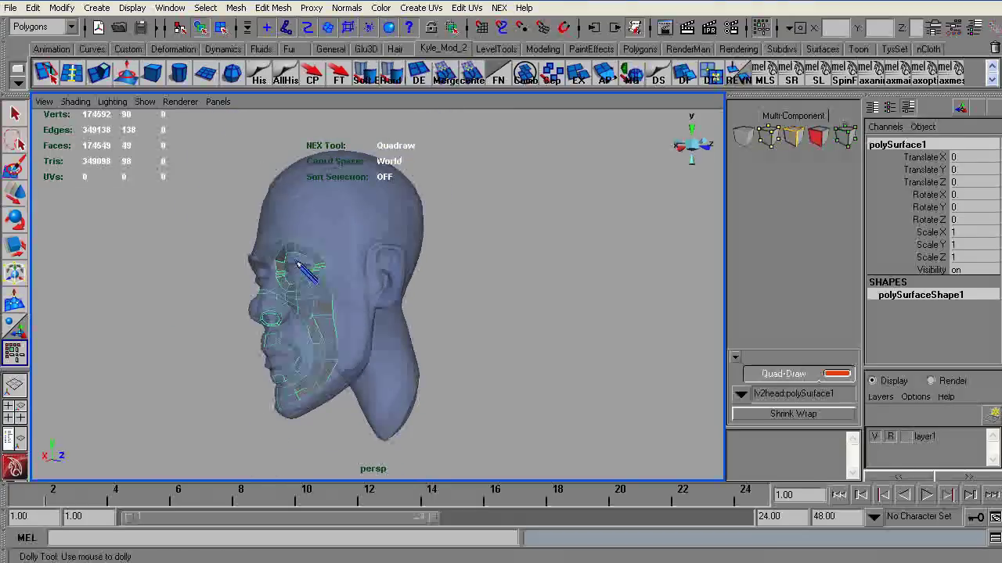
{"action": "left_click_drag", "start_coordinate": [269, 331], "coordinate": [340, 213], "text": "alt"}
{"action": "right_click_drag", "start_coordinate": [332, 229], "coordinate": [282, 296], "text": "alt"}
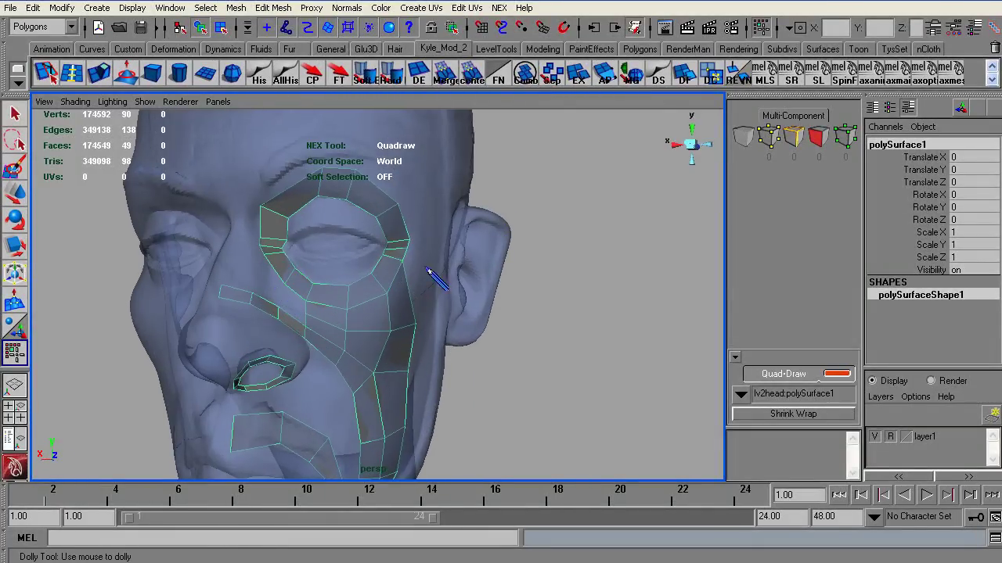
{"action": "left_click_drag", "start_coordinate": [426, 270], "coordinate": [240, 239], "text": "alt"}
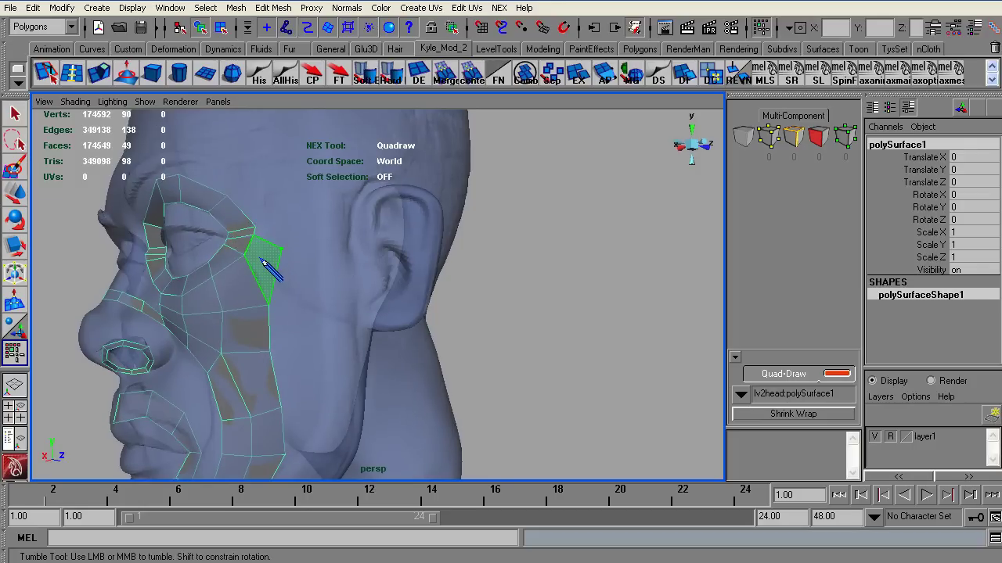
{"action": "left_click", "coordinate": [262, 261], "text": "shift"}
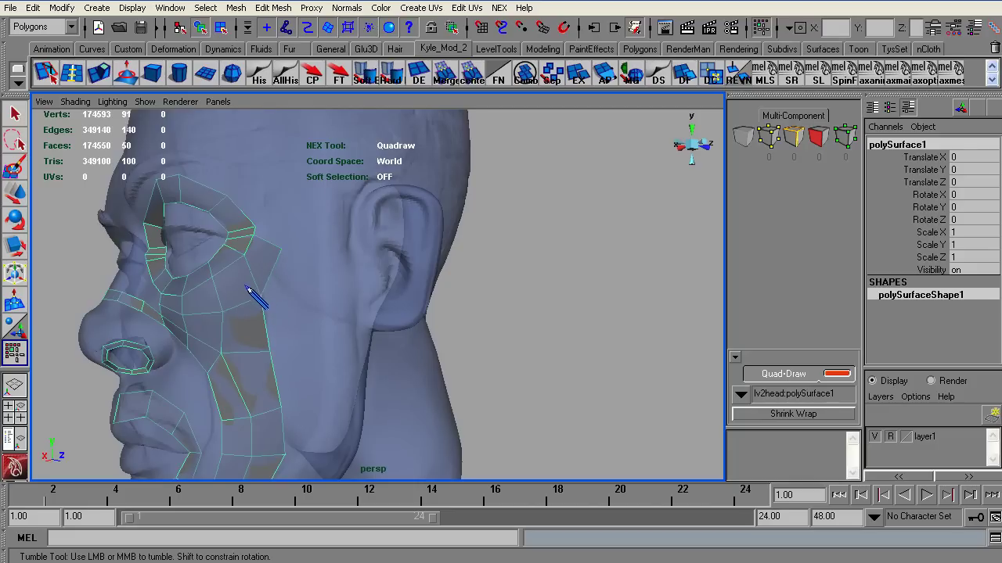
{"action": "key", "text": "ctrl+z"}
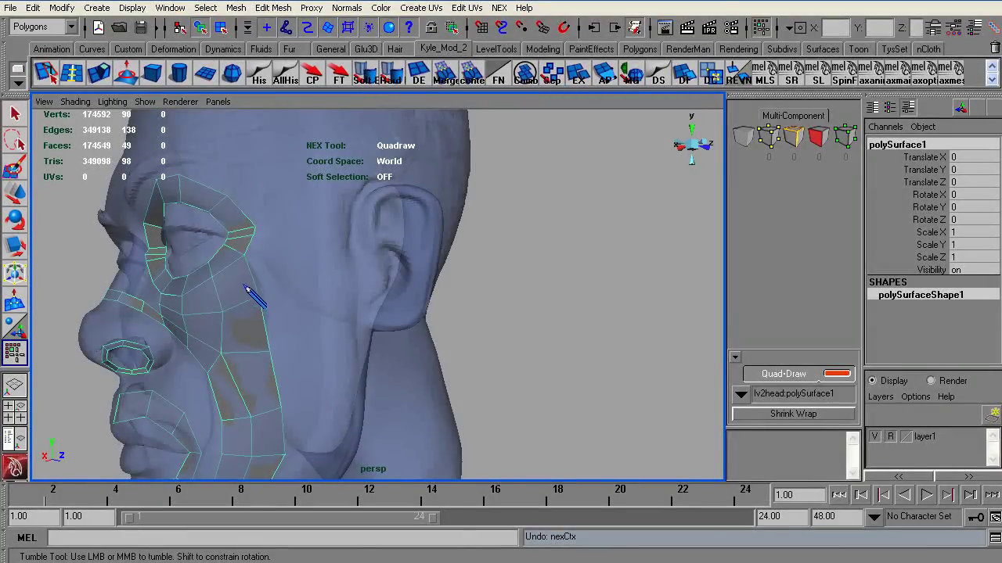
- Examine the eye loop and the cheek and jaw rows from several angles
{"action": "right_click_drag", "start_coordinate": [278, 268], "coordinate": [92, 196], "text": "alt"}
{"action": "left_click_drag", "start_coordinate": [362, 289], "coordinate": [301, 309], "text": "alt"}
{"action": "right_click_drag", "start_coordinate": [215, 353], "coordinate": [254, 311], "text": "alt"}
{"action": "middle_click_drag", "start_coordinate": [258, 313], "coordinate": [380, 235], "text": "alt"}
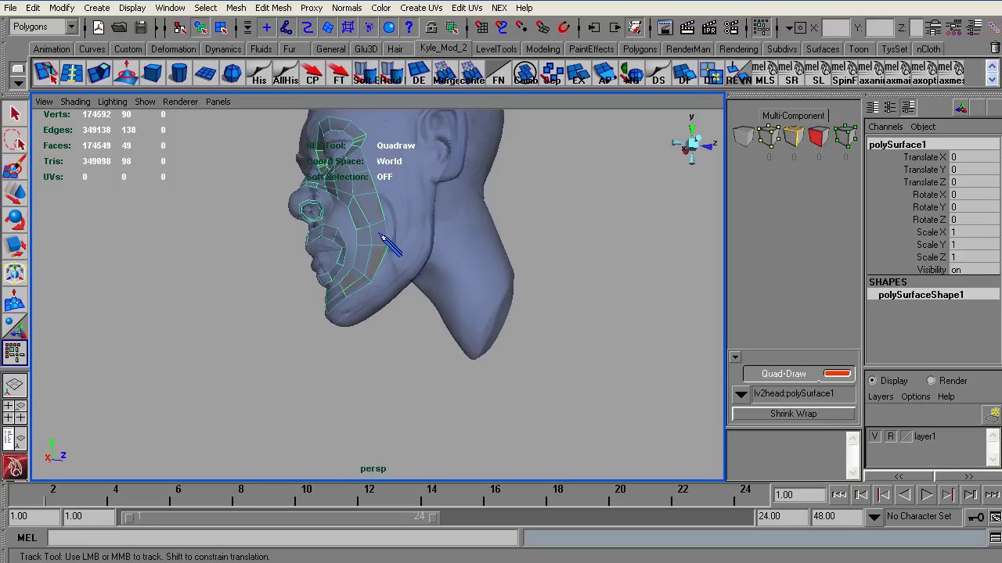
{"action": "middle_click_drag", "start_coordinate": [334, 111], "coordinate": [332, 199], "text": "alt"}
{"action": "left_click_drag", "start_coordinate": [352, 226], "coordinate": [321, 228], "text": "alt"}
{"action": "right_click_drag", "start_coordinate": [309, 239], "coordinate": [349, 218], "text": "alt"}
{"action": "left_click_drag", "start_coordinate": [305, 212], "coordinate": [369, 231], "text": "alt"}
{"action": "right_click_drag", "start_coordinate": [370, 232], "coordinate": [444, 235], "text": "alt"}
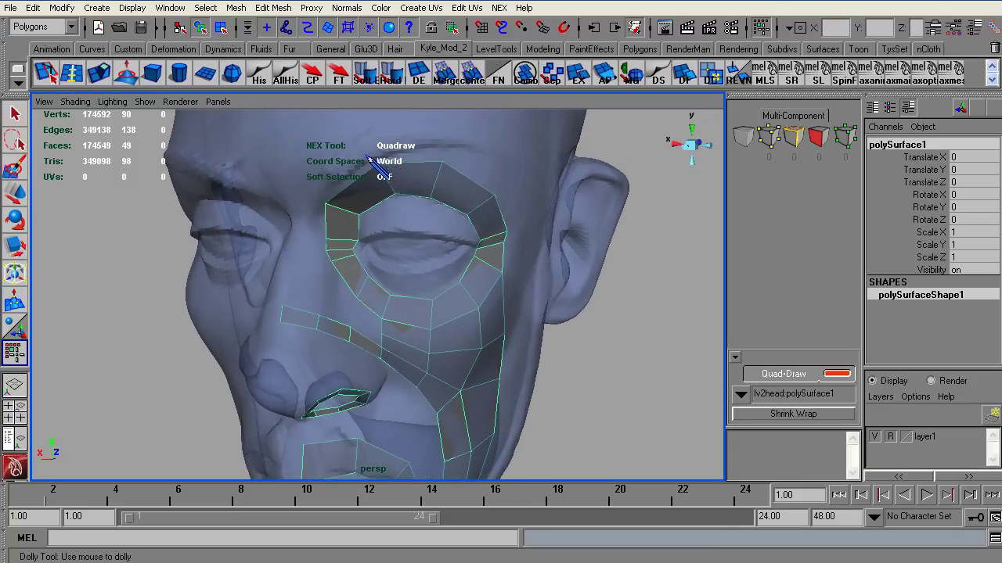
- Add two stacked quads from the eye loop's upper inner corner toward the inner brow, redoing the first one
{"action": "right_click_drag", "start_coordinate": [296, 176], "coordinate": [305, 146], "text": "alt"}
{"action": "middle_click_drag", "start_coordinate": [306, 152], "coordinate": [287, 208], "text": "alt"}
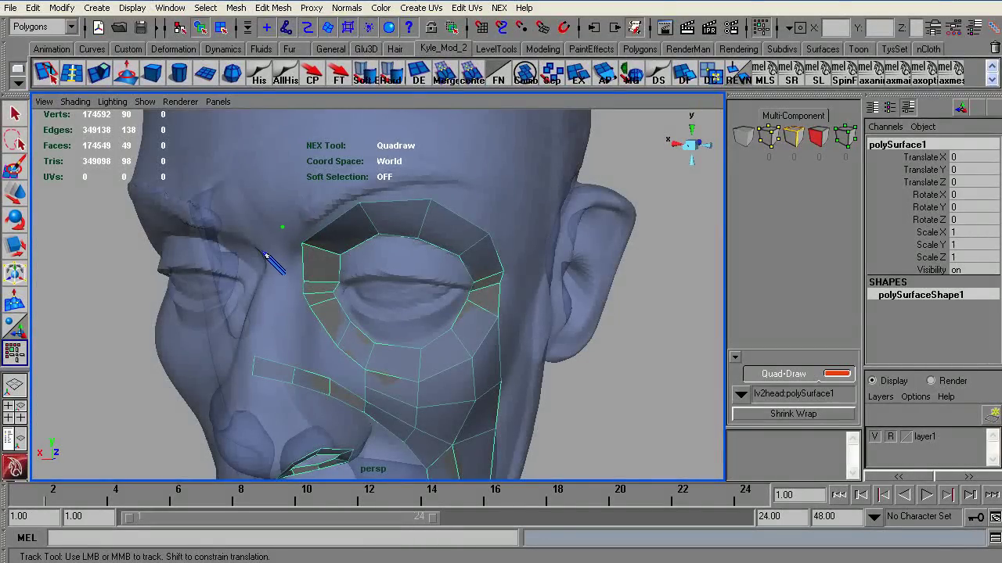
{"action": "left_click", "coordinate": [284, 212]}
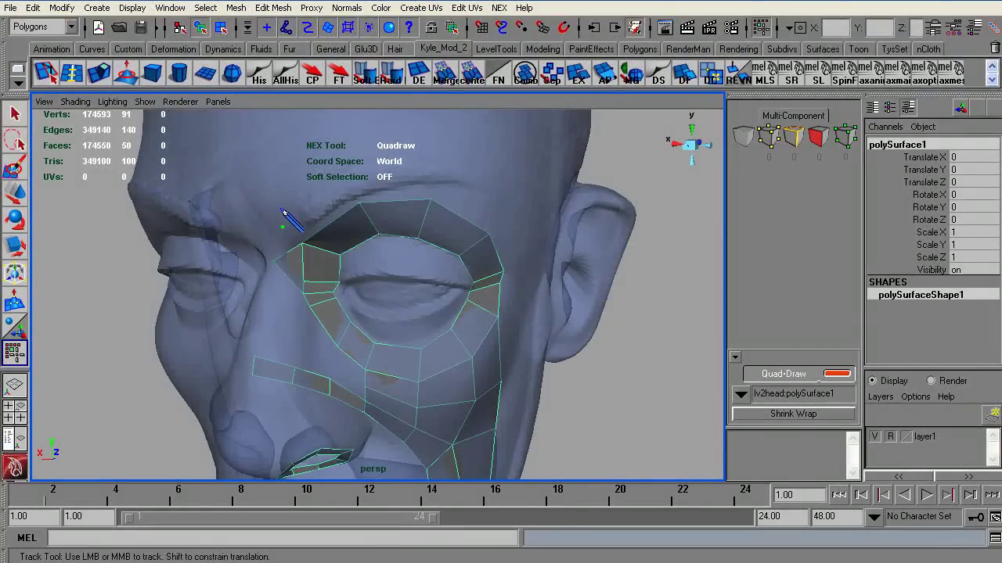
{"action": "key", "text": "ctrl+z"}
{"action": "left_click", "coordinate": [281, 244], "text": "shift"}
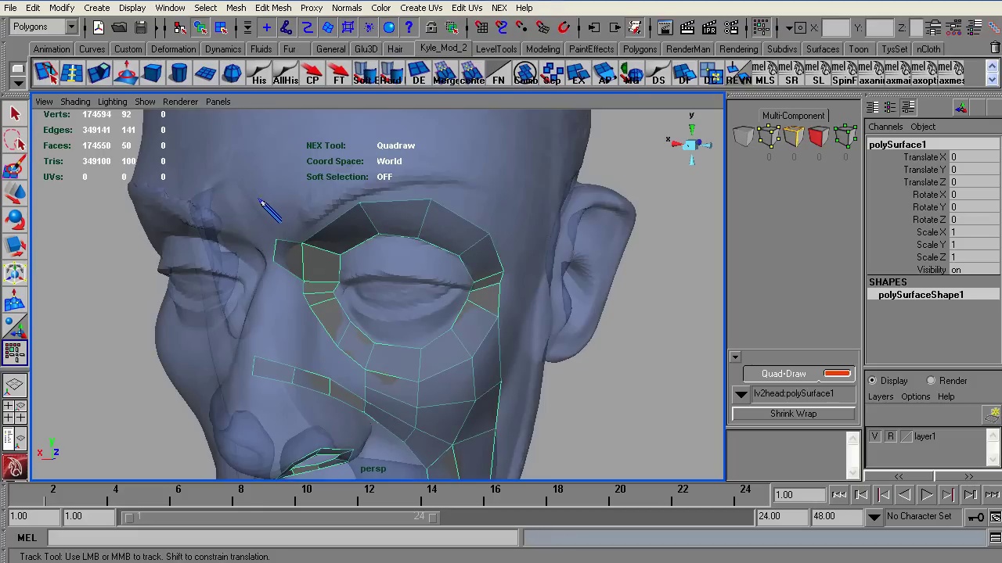
{"action": "left_click", "coordinate": [270, 211]}
{"action": "left_click", "coordinate": [286, 228], "text": "shift"}
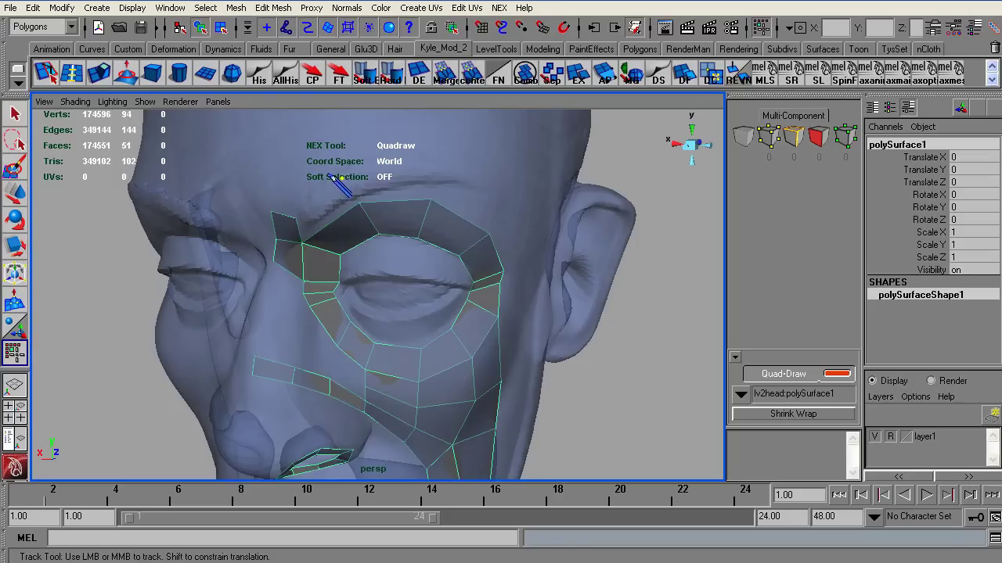
- Fill a quad between the brow column and the eye loop, and extend the patch with two quads above and along the brow
{"action": "left_click_drag", "start_coordinate": [313, 230], "coordinate": [331, 161], "text": "alt"}
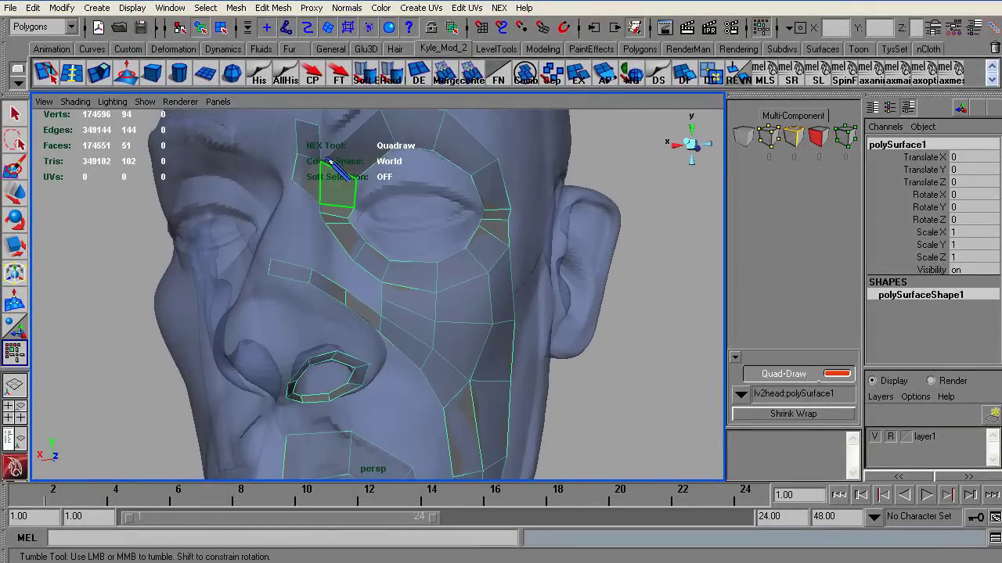
{"action": "middle_click_drag", "start_coordinate": [324, 163], "coordinate": [308, 184], "text": "alt"}
{"action": "left_click", "coordinate": [295, 195], "text": "shift"}
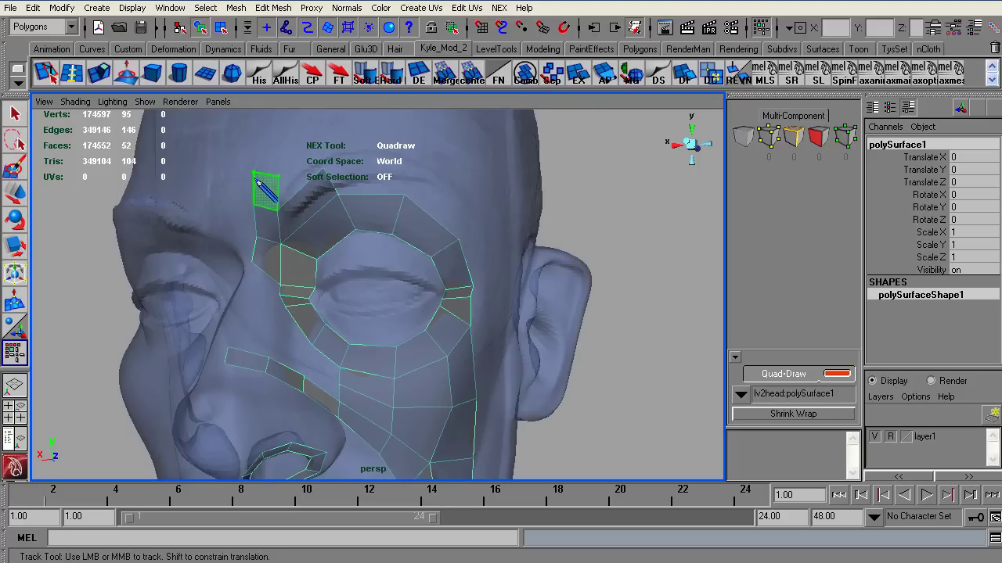
{"action": "left_click", "coordinate": [260, 184], "text": "shift"}
{"action": "left_click", "coordinate": [313, 149]}
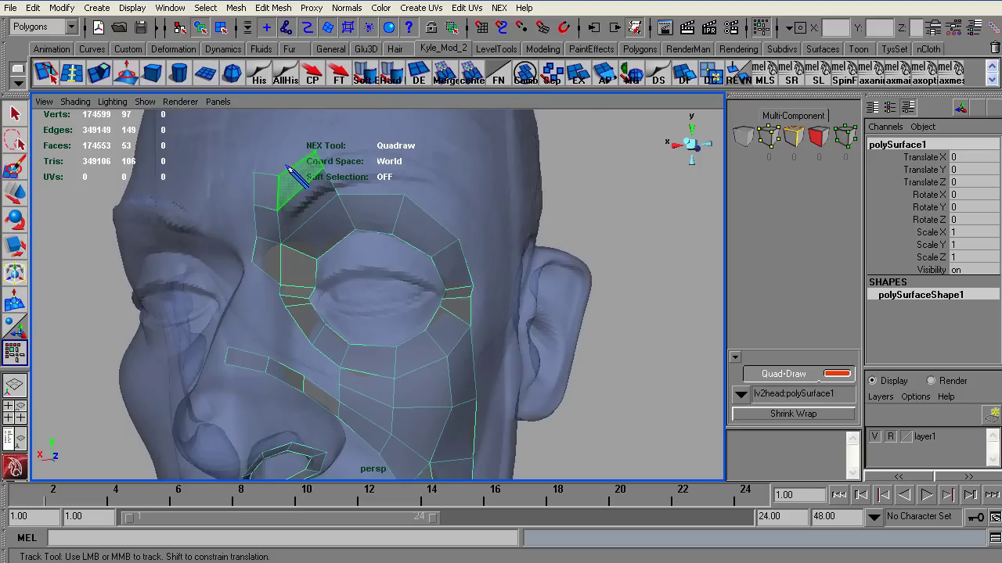
{"action": "left_click", "coordinate": [314, 161], "text": "shift"}
- Insert an edge loop lengthwise through the inner cheek row, from the nose bridge down to the chin
{"action": "right_click_drag", "start_coordinate": [313, 170], "coordinate": [347, 195], "text": "alt"}
{"action": "middle_click_drag", "start_coordinate": [320, 173], "coordinate": [291, 289], "text": "alt"}
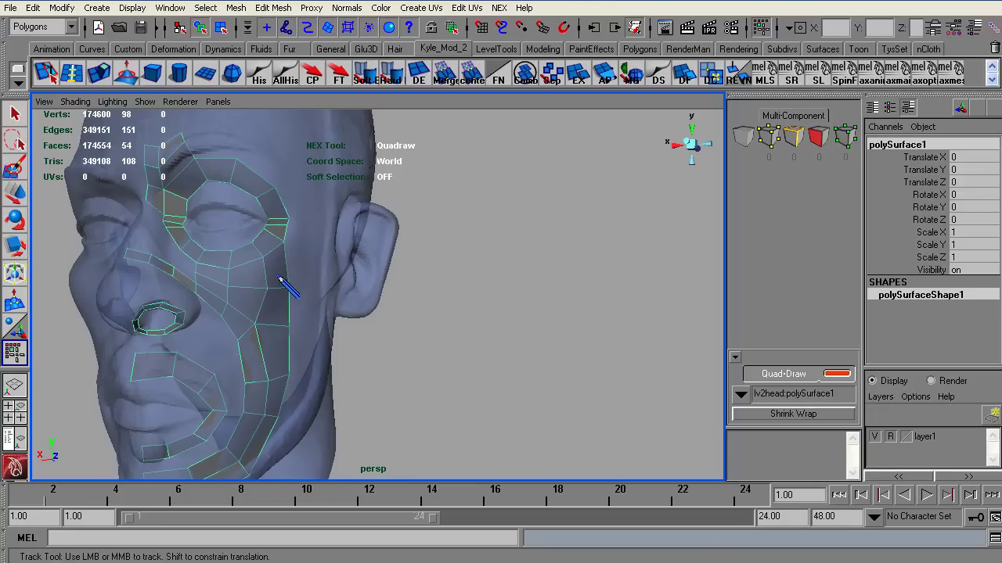
{"action": "left_click_drag", "start_coordinate": [275, 348], "coordinate": [219, 304], "text": "alt"}
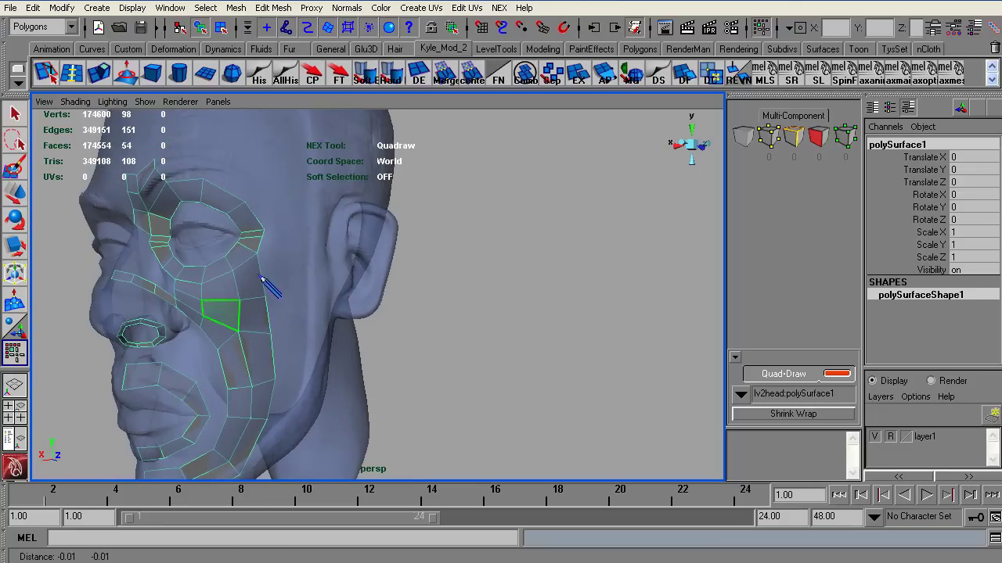
{"action": "middle_click_drag", "start_coordinate": [243, 313], "coordinate": [364, 241], "text": "alt"}
{"action": "right_click_drag", "start_coordinate": [364, 241], "coordinate": [343, 258], "text": "alt"}
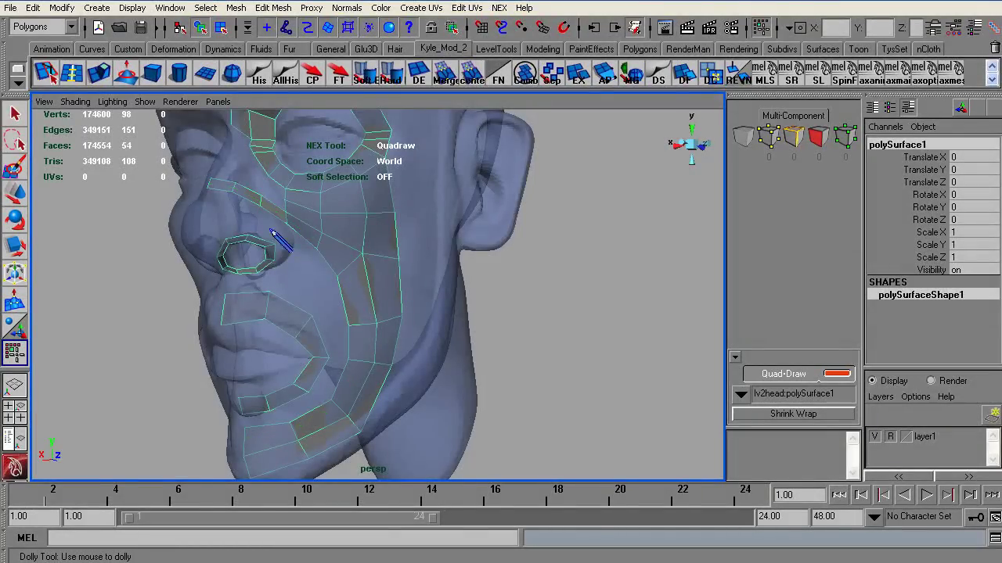
{"action": "right_click_drag", "start_coordinate": [225, 227], "coordinate": [287, 217], "text": "alt"}
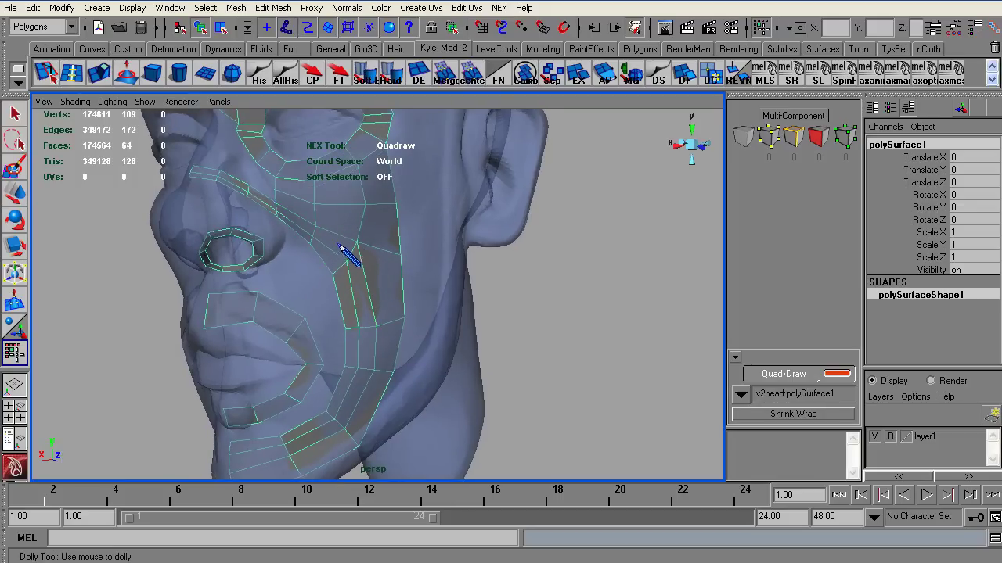
- Fill a quad bridging the outer corner of the mouth loop and the inner edge of the cheek strip
{"action": "left_click_drag", "start_coordinate": [368, 288], "coordinate": [154, 225], "text": "alt"}
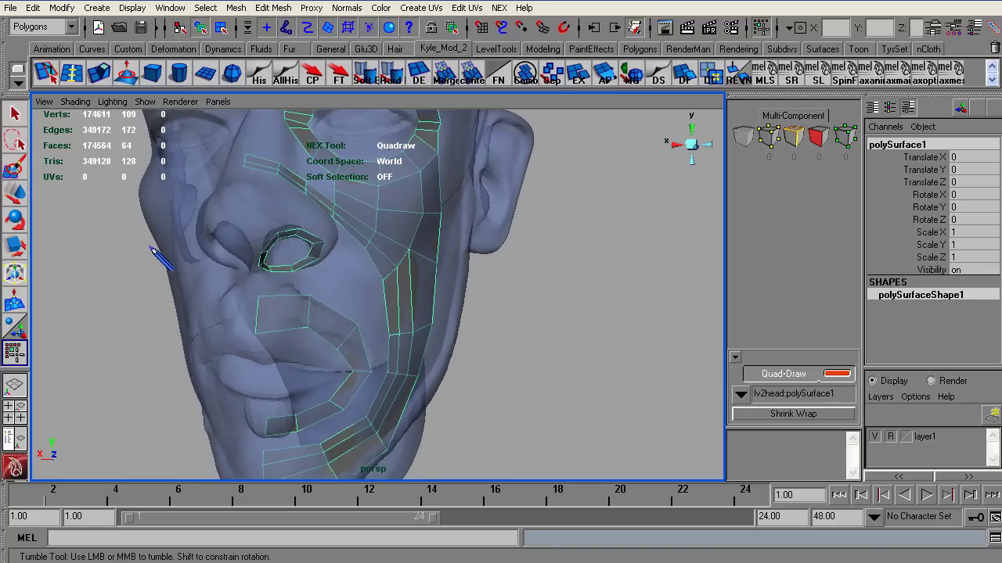
{"action": "right_click_drag", "start_coordinate": [358, 290], "coordinate": [481, 335], "text": "alt"}
{"action": "left_click_drag", "start_coordinate": [472, 340], "coordinate": [336, 353], "text": "alt"}
{"action": "middle_click_drag", "start_coordinate": [335, 353], "coordinate": [374, 227], "text": "alt"}
{"action": "left_click", "coordinate": [371, 225], "text": "ctrl"}
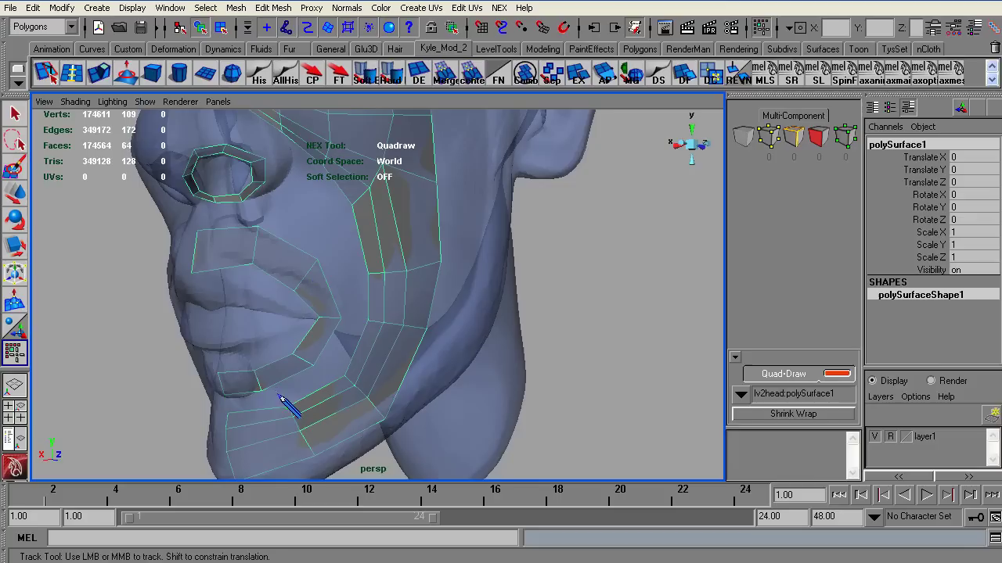
{"action": "right_click_drag", "start_coordinate": [302, 339], "coordinate": [300, 279], "text": "alt"}
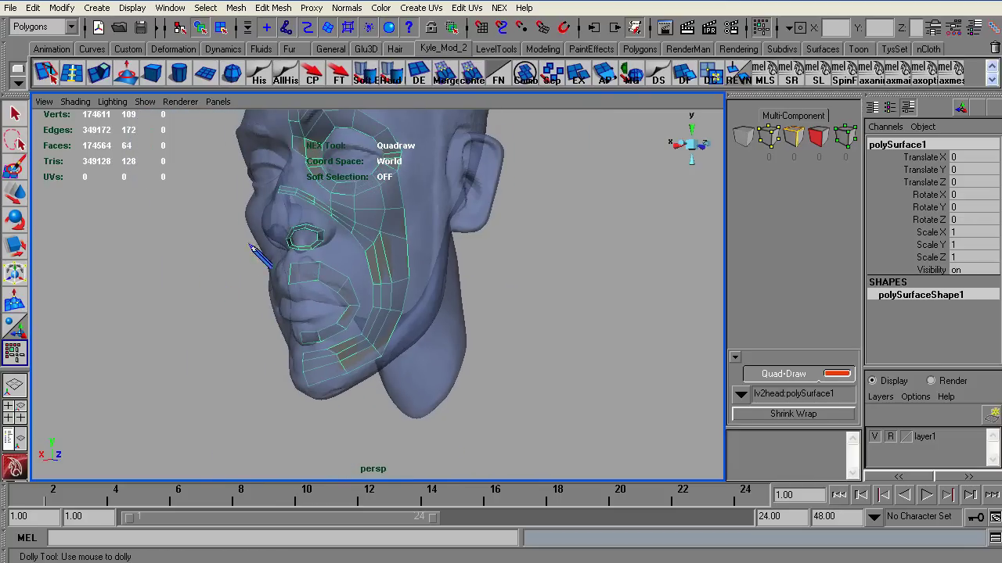
{"action": "right_click_drag", "start_coordinate": [268, 238], "coordinate": [382, 321], "text": "alt"}
{"action": "middle_click_drag", "start_coordinate": [359, 275], "coordinate": [404, 274], "text": "alt"}
{"action": "left_click", "coordinate": [405, 267], "text": "shift"}
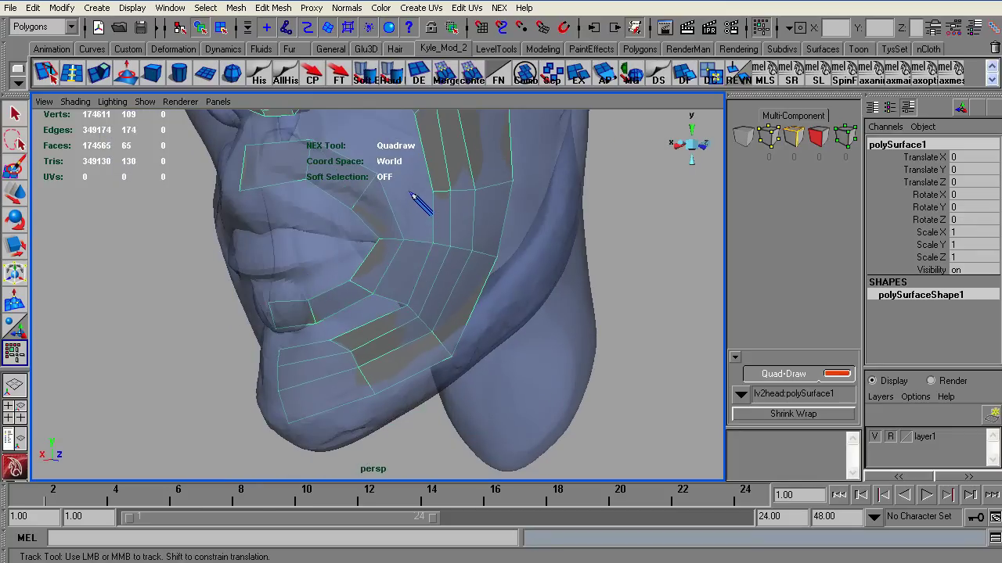
- Add a quad along the mouth loop's upper outer side and fill two quads joining the loop to the cheek strip
{"action": "left_click_drag", "start_coordinate": [431, 237], "coordinate": [365, 236], "text": "alt"}
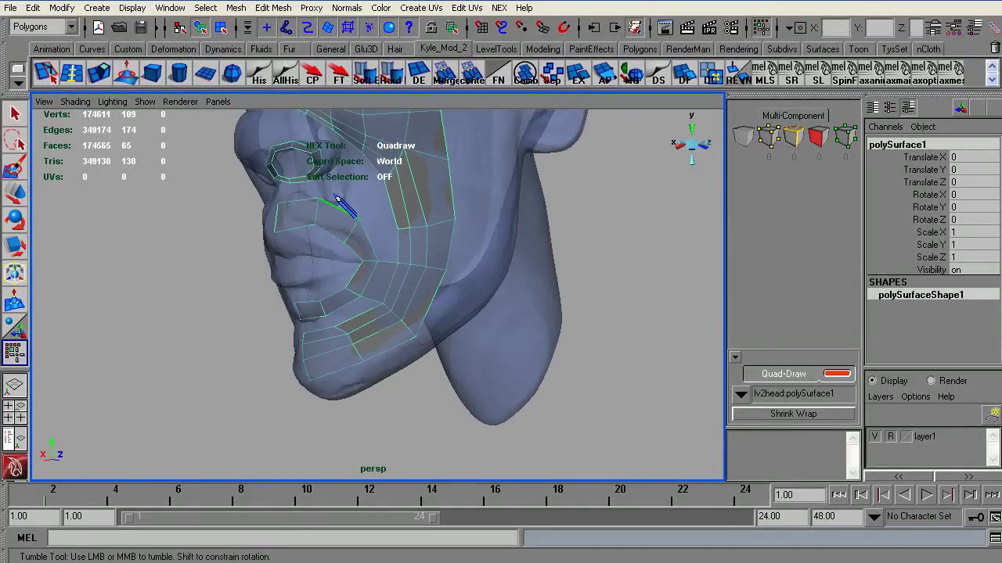
{"action": "right_click_drag", "start_coordinate": [344, 206], "coordinate": [352, 225], "text": "alt"}
{"action": "left_click", "coordinate": [349, 213], "text": "shift"}
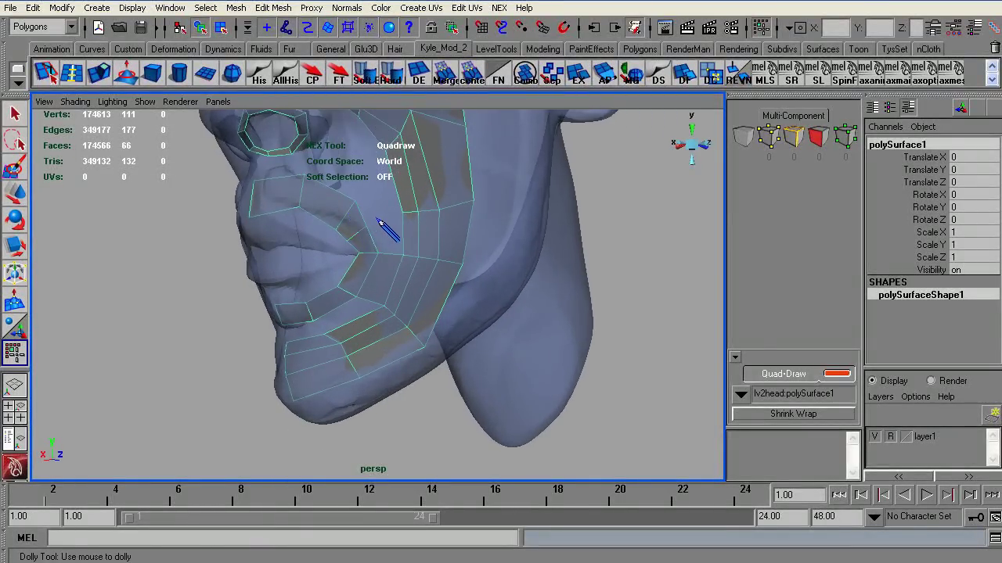
{"action": "left_click", "coordinate": [383, 228], "text": "shift"}
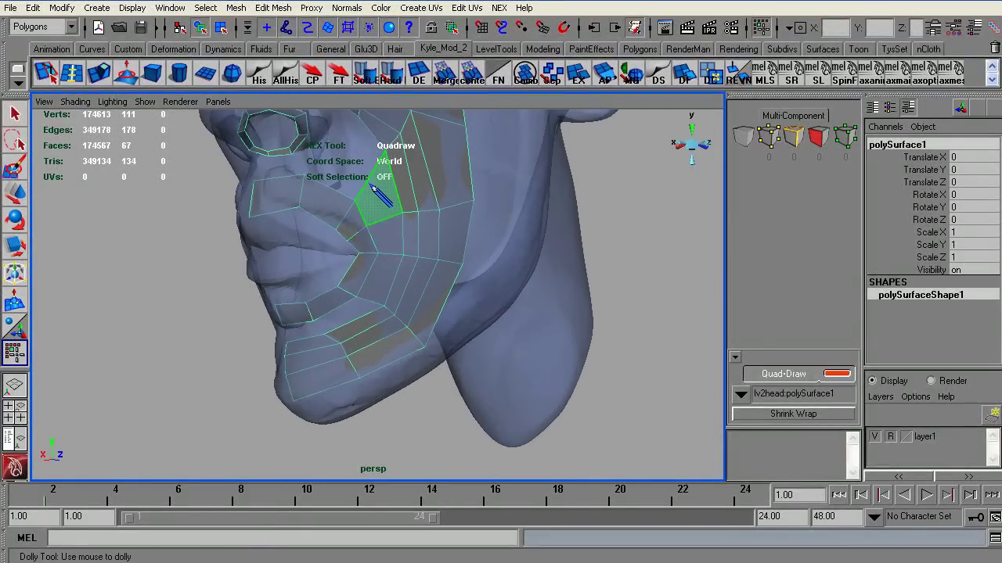
{"action": "left_click", "coordinate": [373, 188], "text": "shift"}
{"action": "middle_click_drag", "start_coordinate": [373, 188], "coordinate": [346, 206], "text": "alt"}
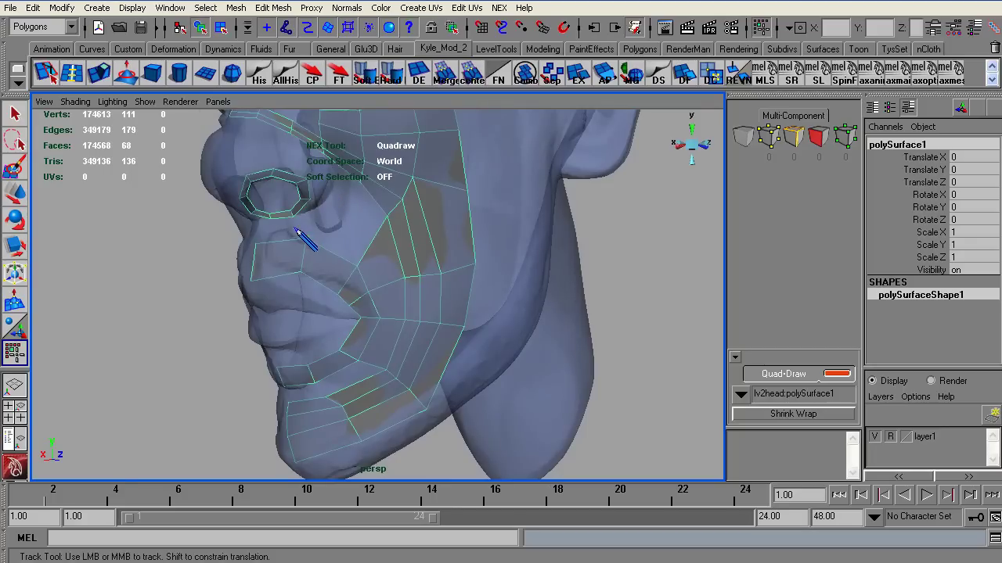
- Fill a quad at the centerline between the lower lip strip and the top row of the chin
{"action": "middle_click_drag", "start_coordinate": [305, 298], "coordinate": [374, 191], "text": "alt"}
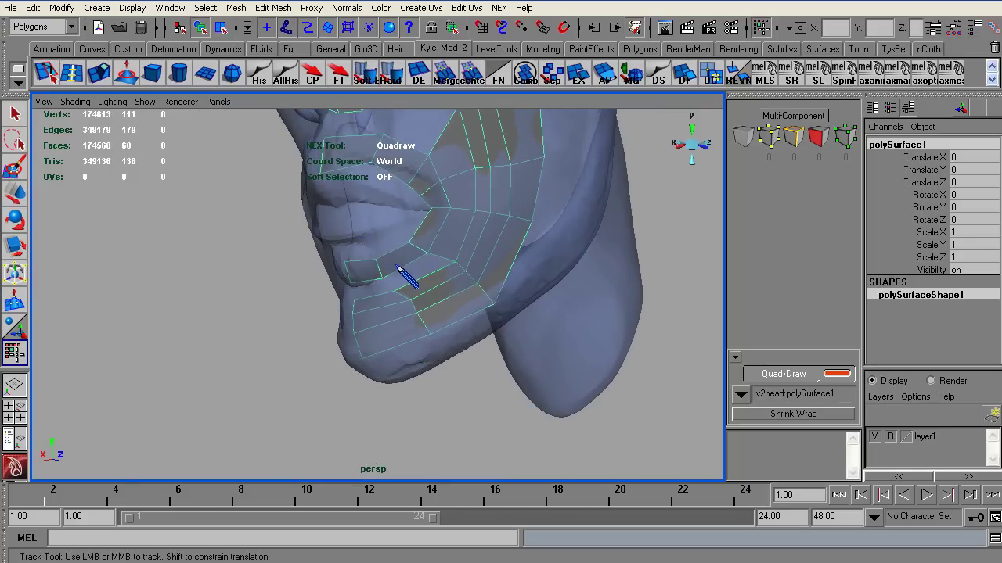
{"action": "mouse_move", "coordinate": [384, 264]}
{"action": "left_mouse_down", "text": "alt"}
{"action": "mouse_move", "coordinate": [418, 281]}
{"action": "mouse_move", "coordinate": [371, 275]}
{"action": "left_mouse_up", "text": "alt"}
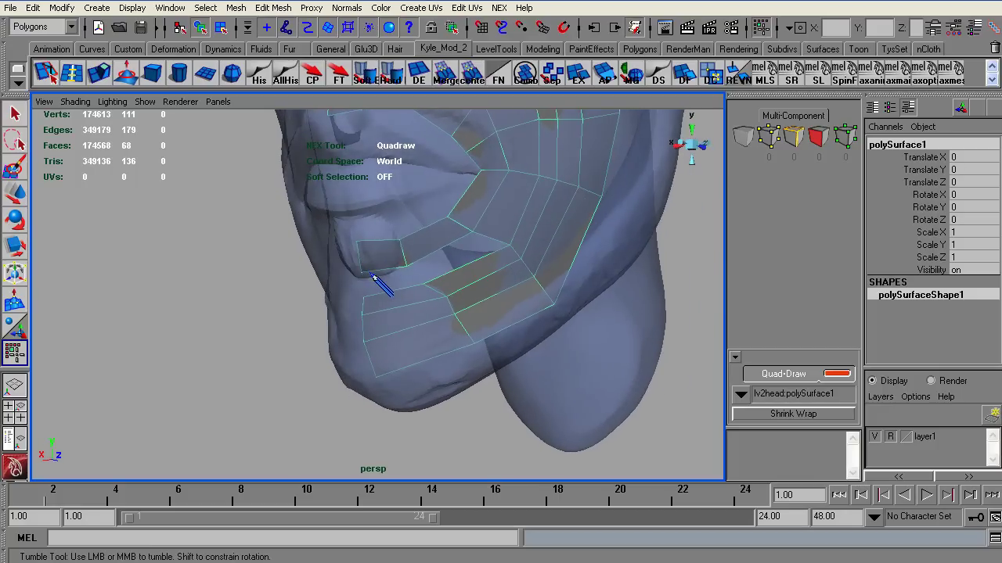
{"action": "mouse_move", "coordinate": [392, 279]}
{"action": "right_mouse_down", "text": "alt"}
{"action": "mouse_move", "coordinate": [410, 284]}
{"action": "mouse_move", "coordinate": [393, 266]}
{"action": "right_mouse_up", "text": "alt"}
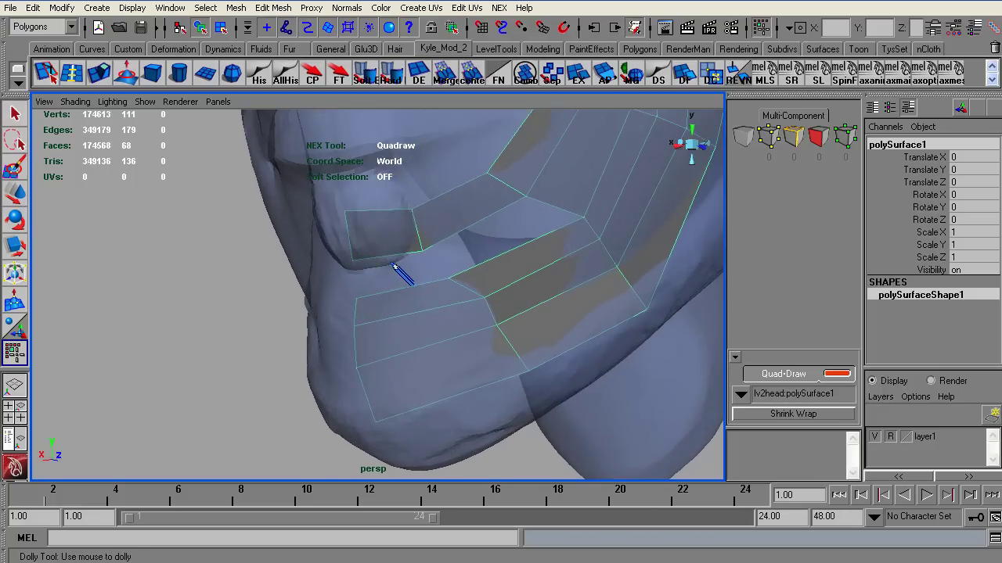
{"action": "left_click", "coordinate": [395, 273], "text": "shift"}
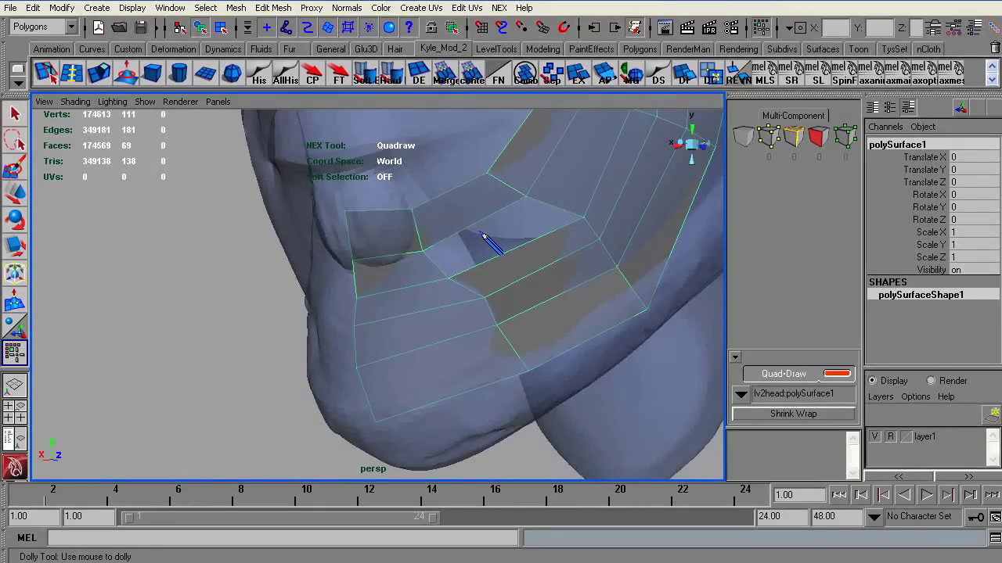
- Reshape the open gap below the mouth corner by moving its surrounding vertices inward toward the lower lip
{"action": "left_click_drag", "start_coordinate": [458, 260], "coordinate": [592, 215], "text": "alt"}
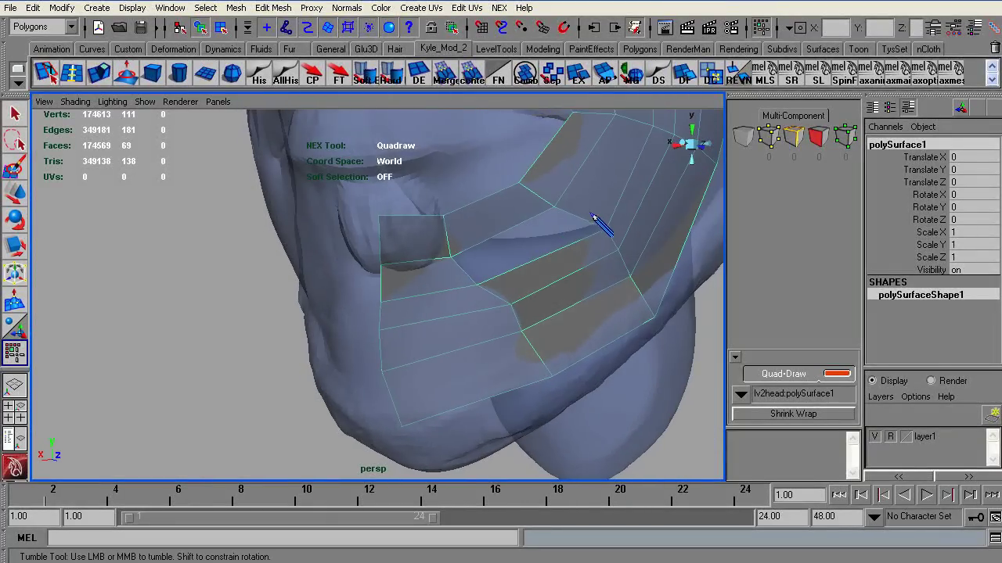
{"action": "key", "text": "ctrl+z"}
{"action": "left_click_drag", "start_coordinate": [595, 216], "coordinate": [571, 226]}
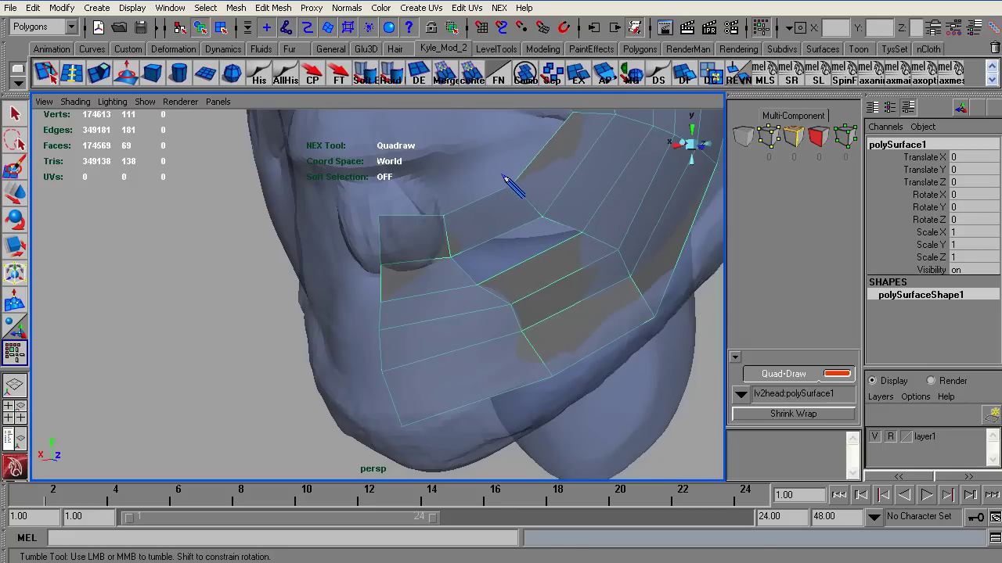
{"action": "left_click_drag", "start_coordinate": [529, 258], "coordinate": [501, 224], "text": "alt"}
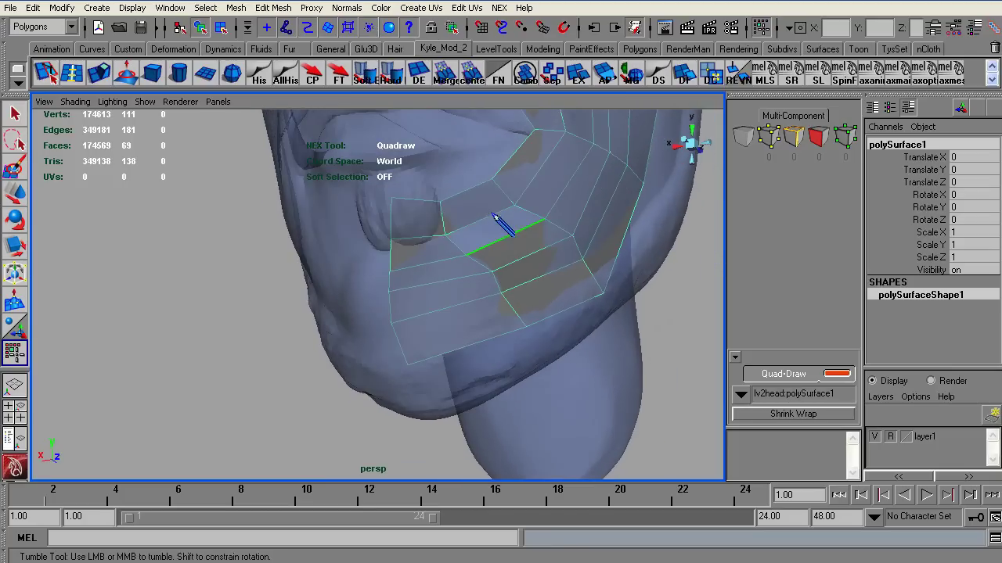
{"action": "left_click_drag", "start_coordinate": [454, 287], "coordinate": [459, 223], "text": "alt"}
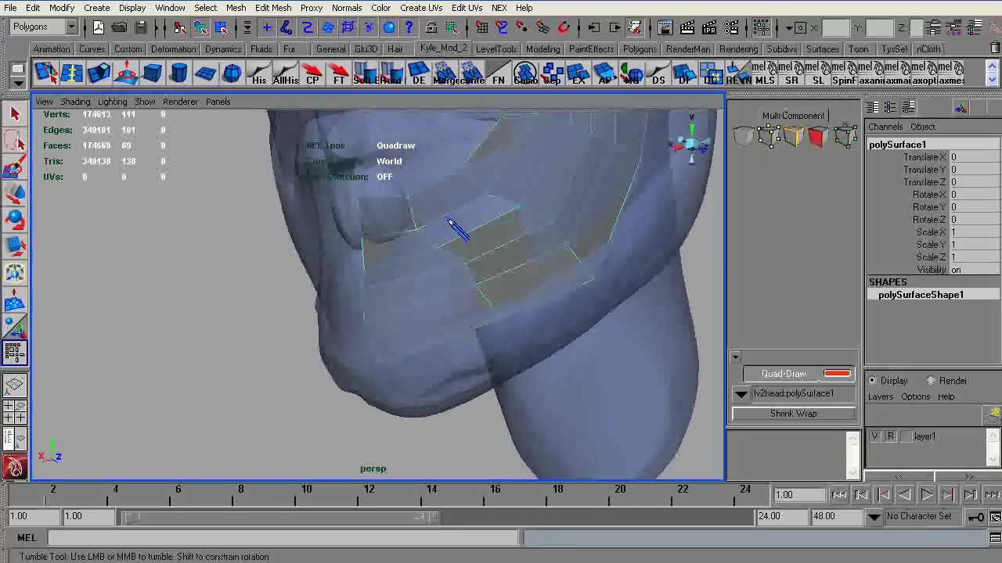
{"action": "mouse_move", "coordinate": [417, 301]}
{"action": "left_mouse_down", "text": "alt"}
{"action": "mouse_move", "coordinate": [369, 274]}
{"action": "mouse_move", "coordinate": [384, 200]}
{"action": "mouse_move", "coordinate": [405, 249]}
{"action": "left_mouse_up", "text": "alt"}
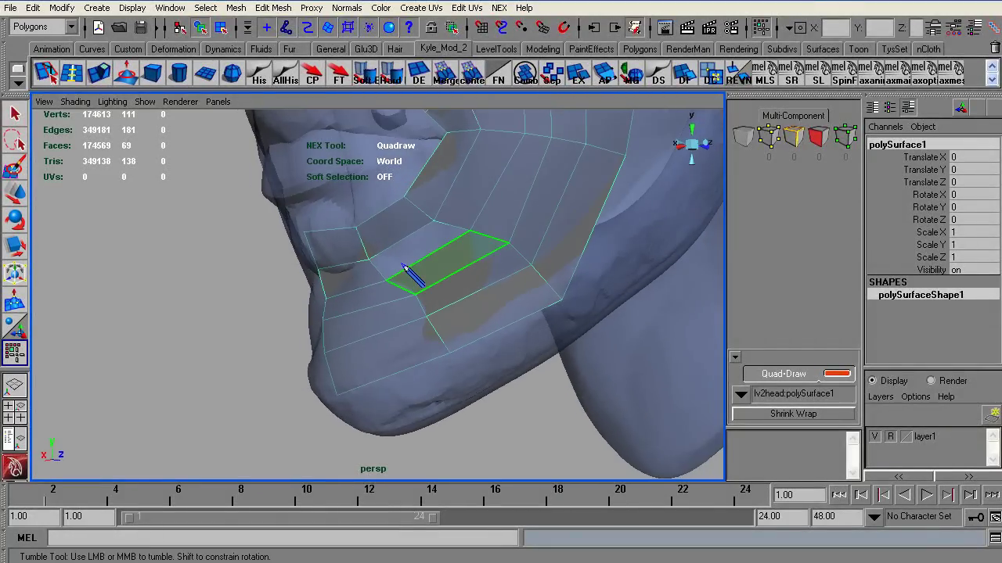
- Fill the open quad below the mouth corner and nudge the adjoining lower lip vertex toward the centerline
{"action": "left_click_drag", "start_coordinate": [390, 282], "coordinate": [394, 279], "text": "alt"}
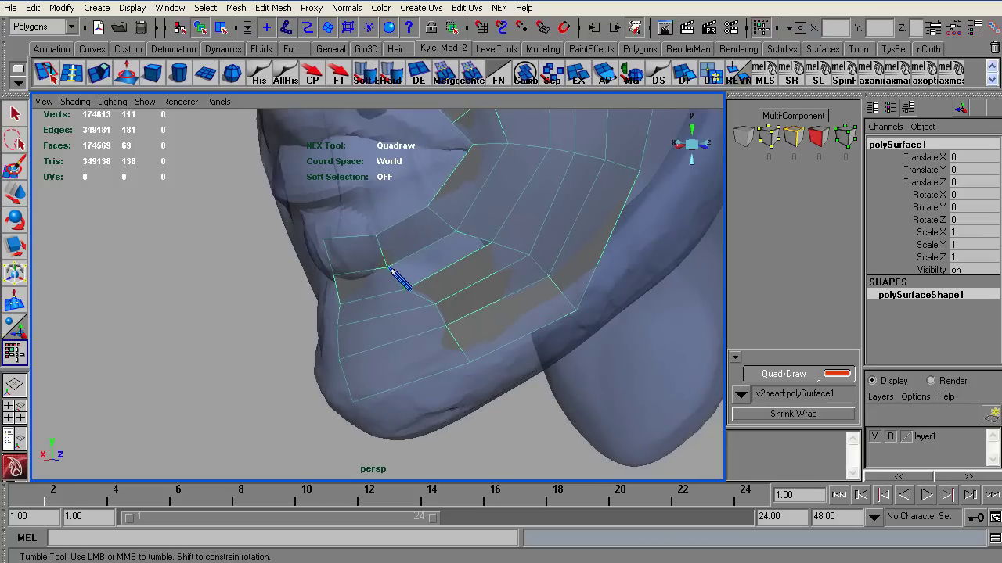
{"action": "left_click", "coordinate": [447, 243], "text": "shift"}
{"action": "left_click_drag", "start_coordinate": [423, 255], "coordinate": [399, 261]}
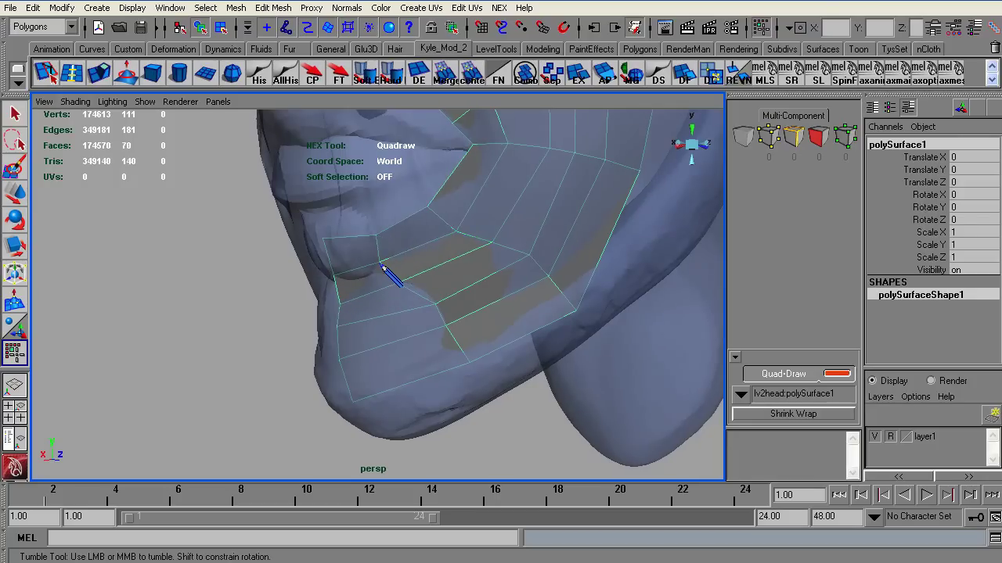
- Reshape the inner edge of the mouth loop by moving its lower lip vertices up and upper lip vertex down to the lip line
{"action": "middle_click_drag", "start_coordinate": [396, 217], "coordinate": [361, 243], "text": "alt"}
{"action": "left_click_drag", "start_coordinate": [345, 290], "coordinate": [360, 243]}
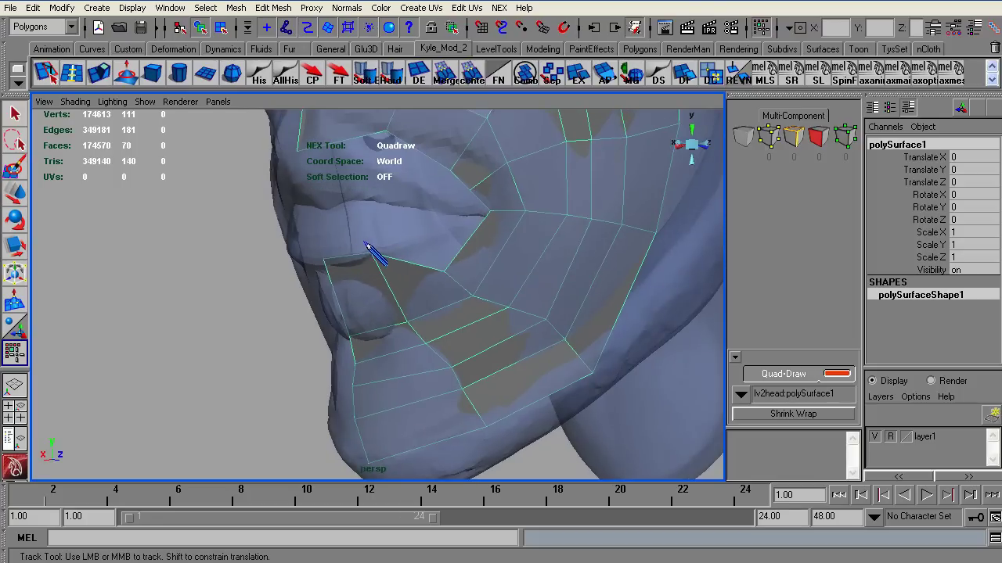
{"action": "left_click_drag", "start_coordinate": [434, 262], "coordinate": [407, 235]}
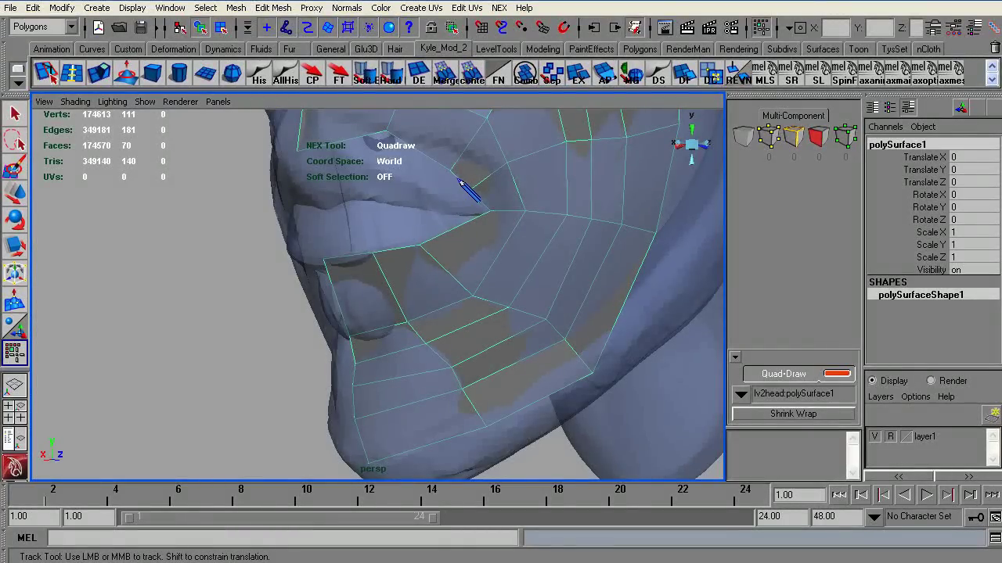
{"action": "left_click_drag", "start_coordinate": [458, 179], "coordinate": [394, 163]}
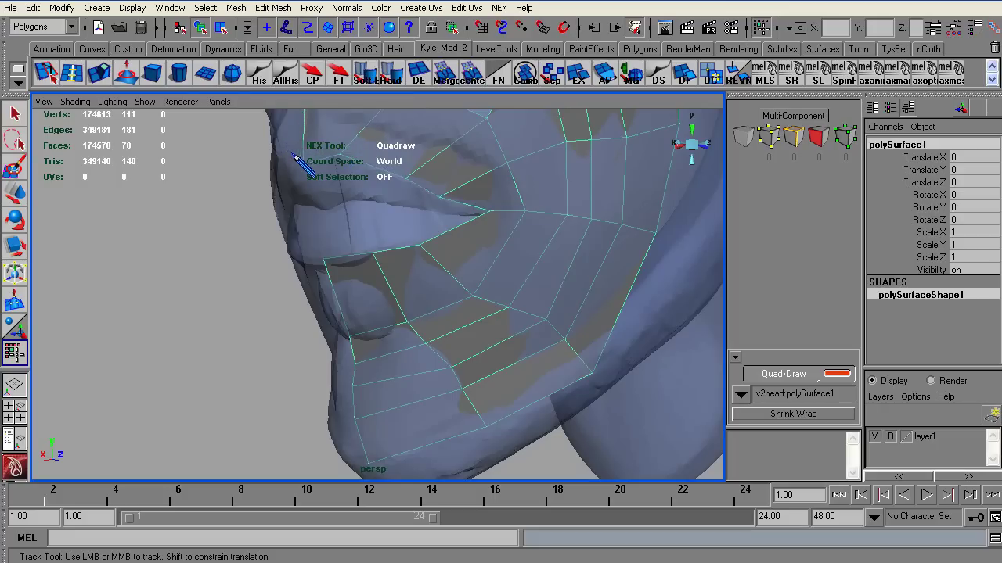
- Split one quad of the upper lip strip in two with a new edge running between the mouth and the nose
{"action": "middle_click_drag", "start_coordinate": [407, 203], "coordinate": [328, 291], "text": "alt"}
{"action": "right_click_drag", "start_coordinate": [424, 253], "coordinate": [327, 192], "text": "alt"}
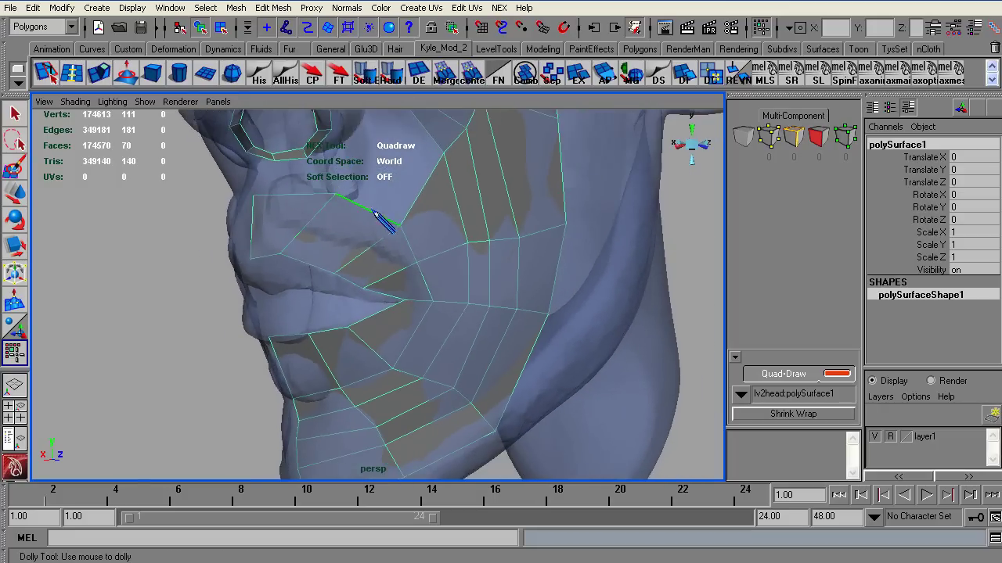
{"action": "right_click_drag", "start_coordinate": [428, 196], "coordinate": [317, 219], "text": "alt"}
{"action": "right_click_drag", "start_coordinate": [472, 266], "coordinate": [610, 291], "text": "alt"}
{"action": "left_click_drag", "start_coordinate": [447, 306], "coordinate": [399, 305], "text": "alt"}
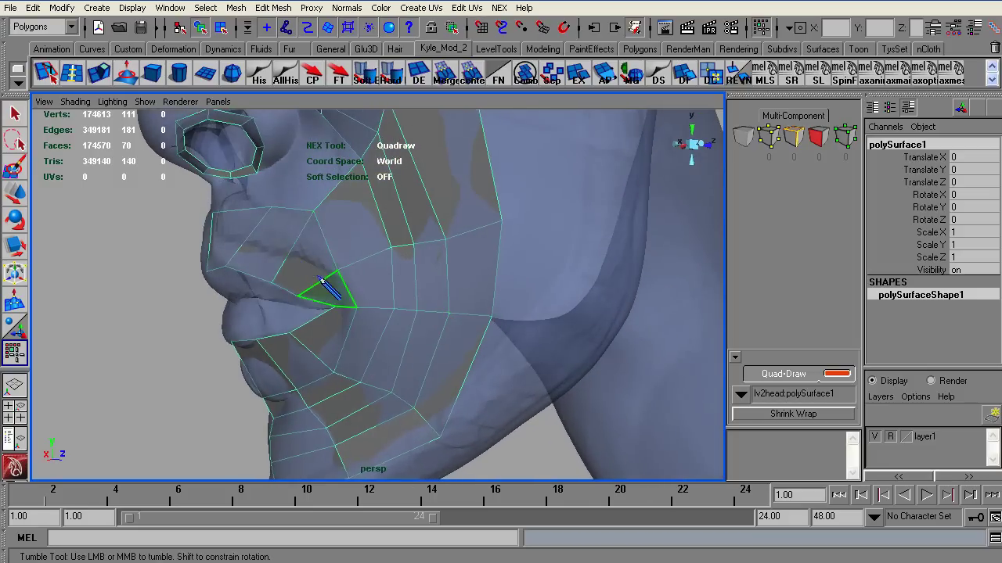
{"action": "left_click", "coordinate": [291, 235], "text": "shift"}
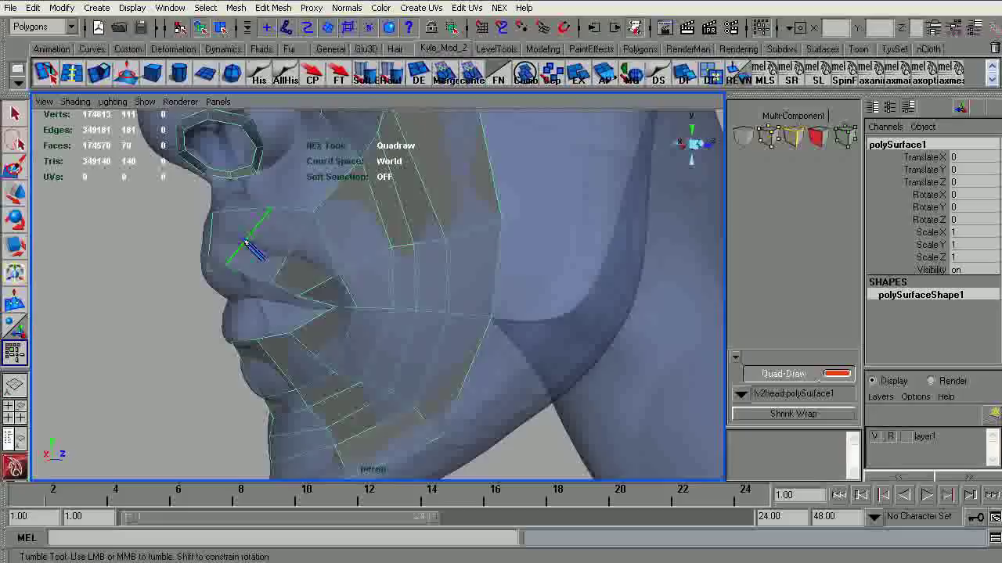
{"action": "right_click_drag", "start_coordinate": [290, 201], "coordinate": [214, 287], "text": "alt"}
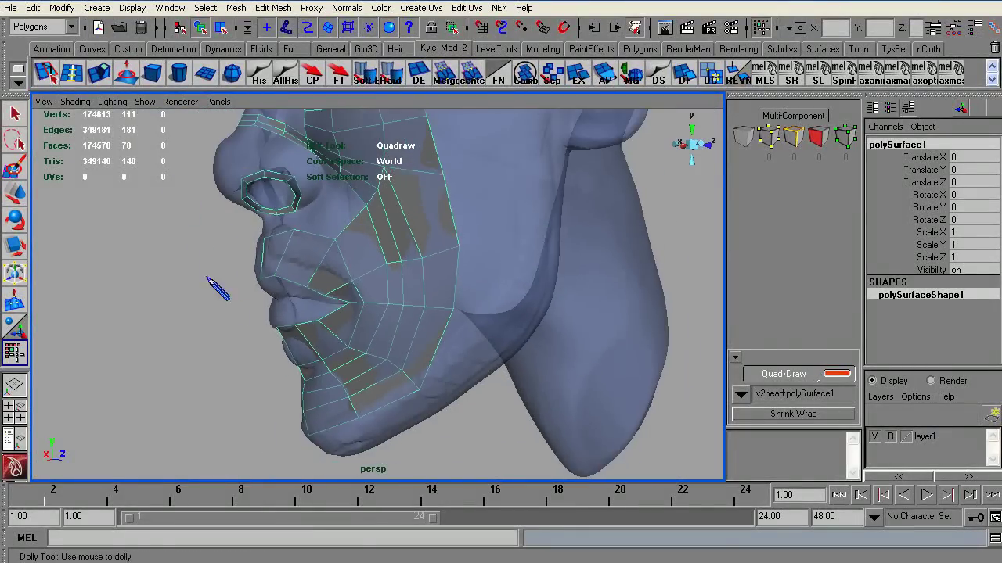
{"action": "left_click_drag", "start_coordinate": [215, 286], "coordinate": [335, 286], "text": "alt"}
{"action": "right_click_drag", "start_coordinate": [335, 286], "coordinate": [365, 292], "text": "alt"}
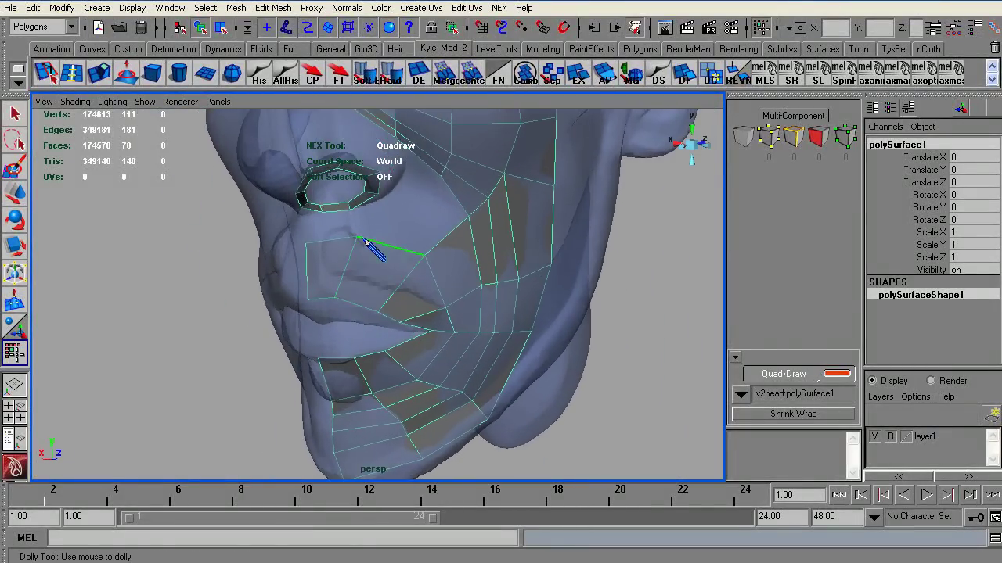
{"action": "mouse_move", "coordinate": [483, 190]}
{"action": "middle_mouse_down", "text": "alt"}
{"action": "mouse_move", "coordinate": [454, 223]}
{"action": "mouse_move", "coordinate": [406, 242]}
{"action": "middle_mouse_up", "text": "alt"}
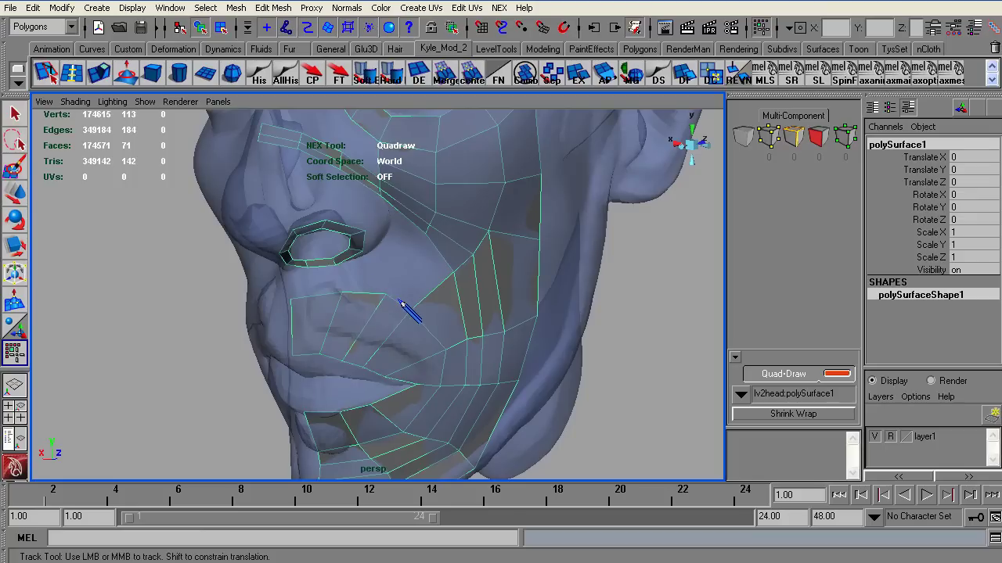
- Insert an edge loop through the mouth quads, running around the lips between the mouth opening and the surrounding ring
{"action": "right_click_drag", "start_coordinate": [350, 196], "coordinate": [310, 215], "text": "alt"}
{"action": "left_click_drag", "start_coordinate": [310, 214], "coordinate": [263, 269], "text": "alt"}
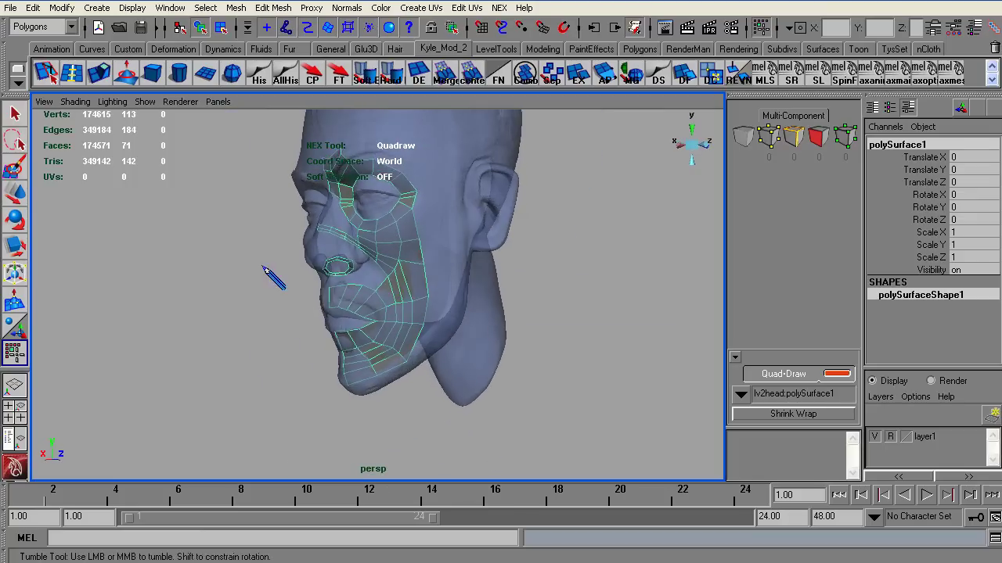
{"action": "right_click_drag", "start_coordinate": [264, 269], "coordinate": [361, 312], "text": "alt"}
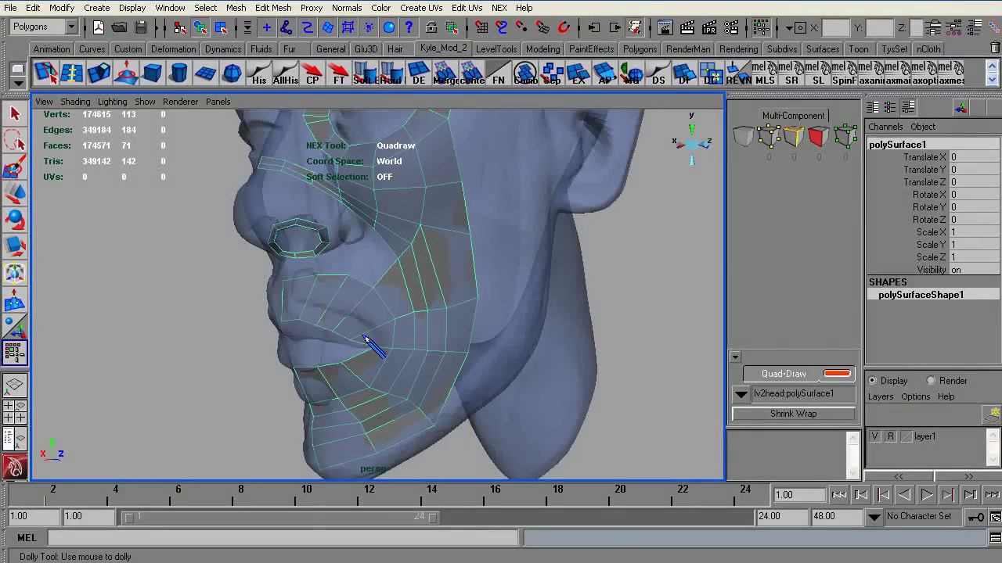
{"action": "scroll", "coordinate": [367, 356], "scroll_direction": "up", "scroll_amount": 3}
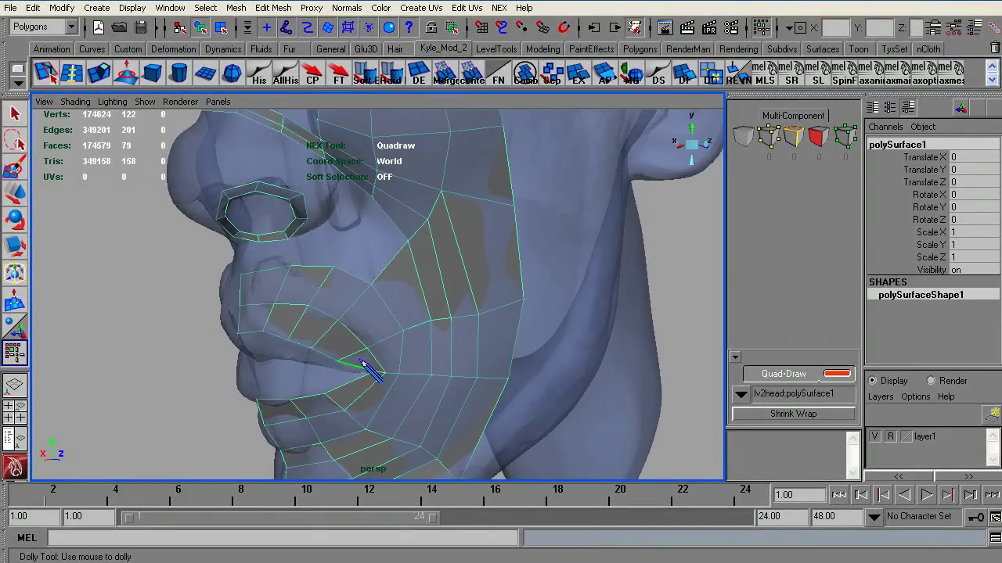
- Place two points on the forehead above the brow and fill two stacked quads extending the inner brow rows outward
{"action": "right_click_drag", "start_coordinate": [359, 246], "coordinate": [396, 155], "text": "alt"}
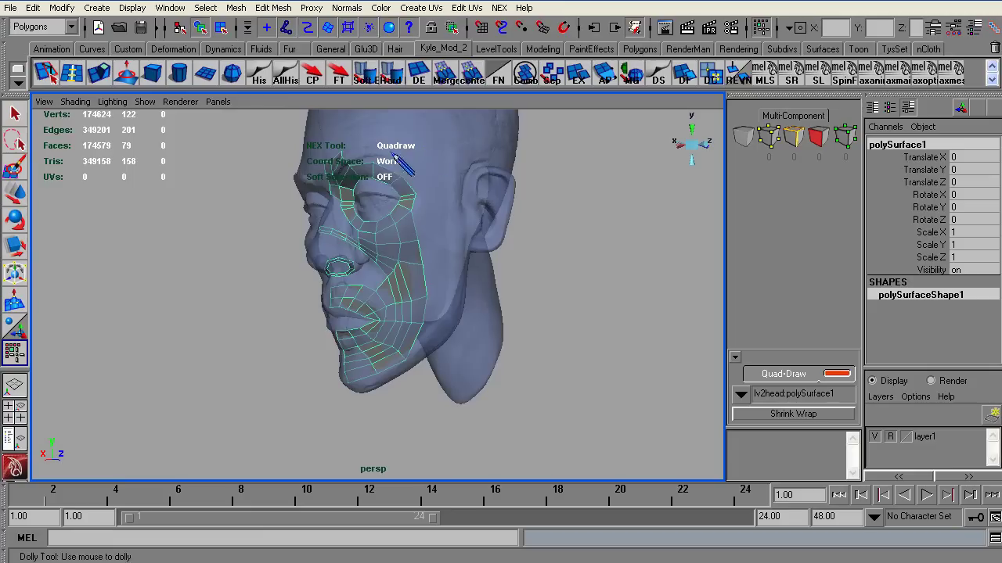
{"action": "middle_click_drag", "start_coordinate": [411, 247], "coordinate": [416, 262], "text": "alt"}
{"action": "left_click_drag", "start_coordinate": [458, 294], "coordinate": [374, 272], "text": "alt"}
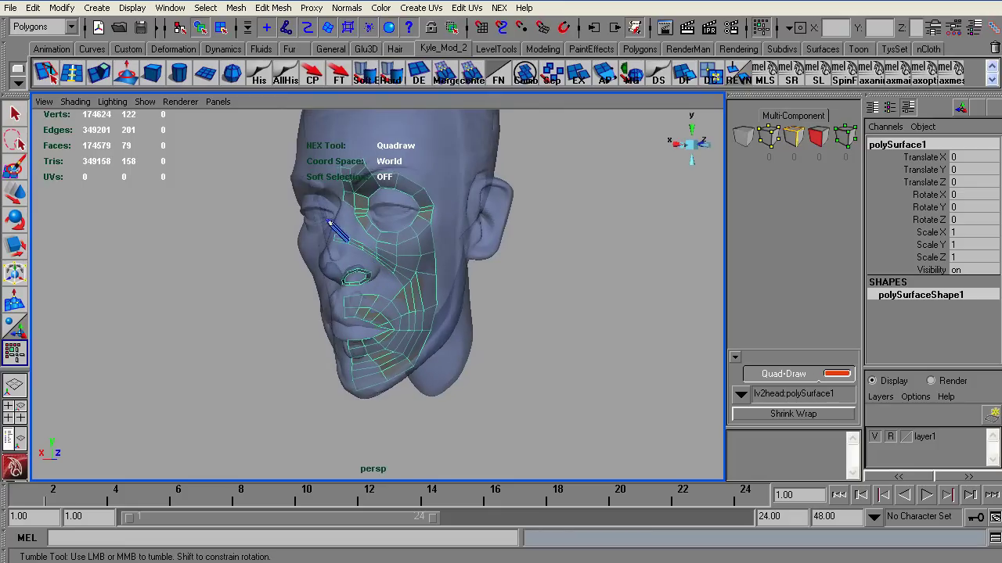
{"action": "middle_click_drag", "start_coordinate": [328, 222], "coordinate": [273, 229], "text": "alt"}
{"action": "scroll", "coordinate": [394, 179], "scroll_direction": "up", "scroll_amount": 8}
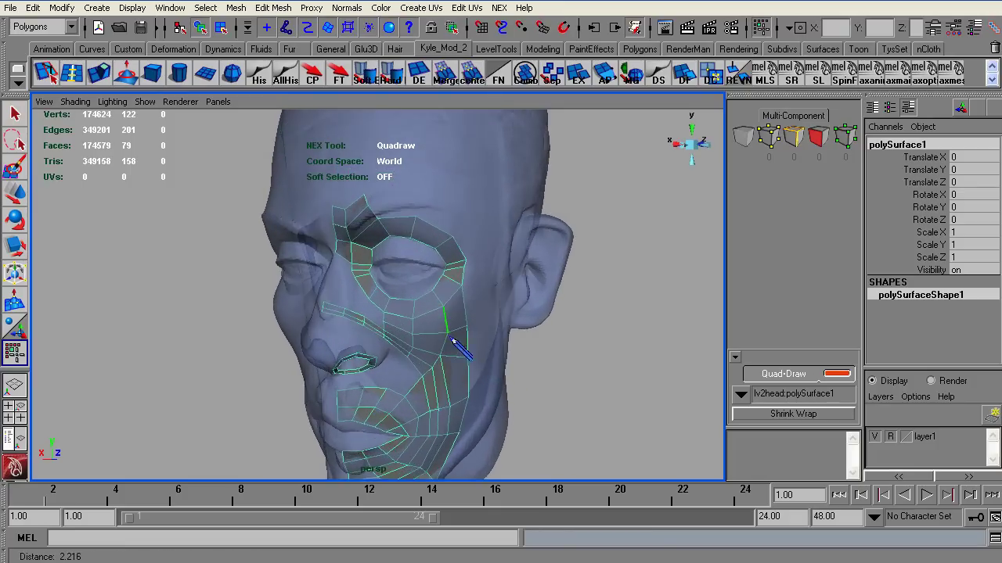
{"action": "left_click", "coordinate": [419, 191]}
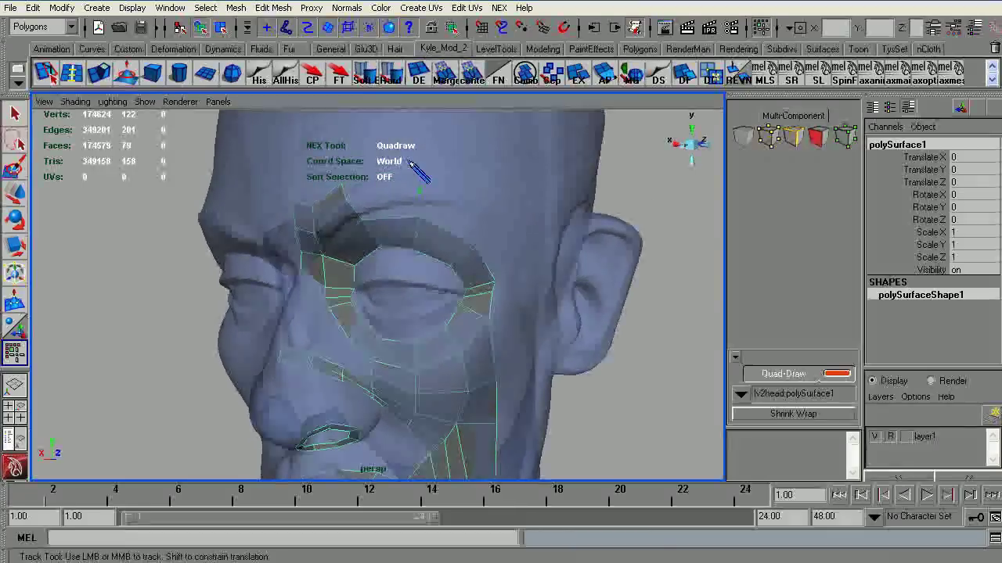
{"action": "left_click", "coordinate": [418, 168]}
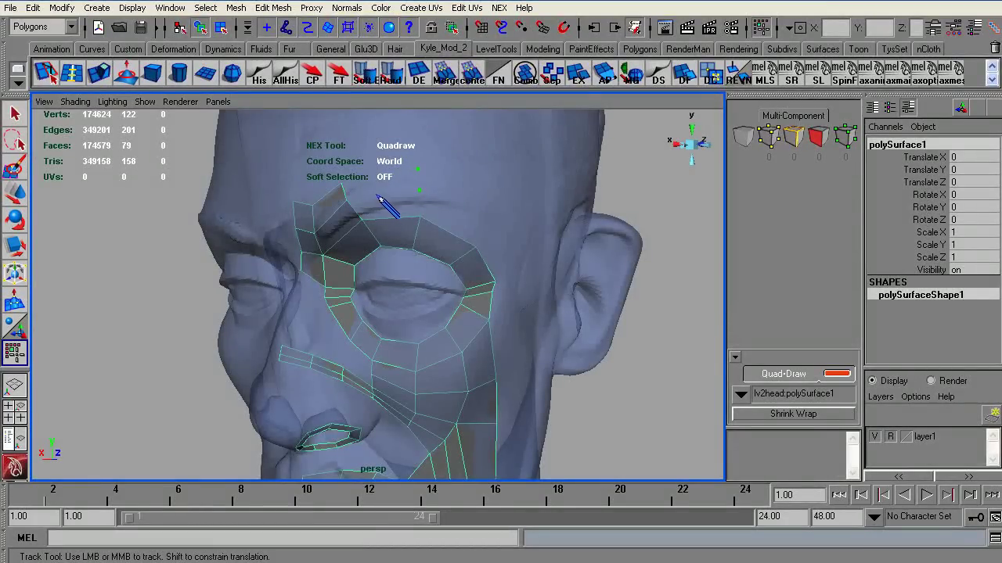
{"action": "left_click", "coordinate": [374, 196], "text": "shift"}
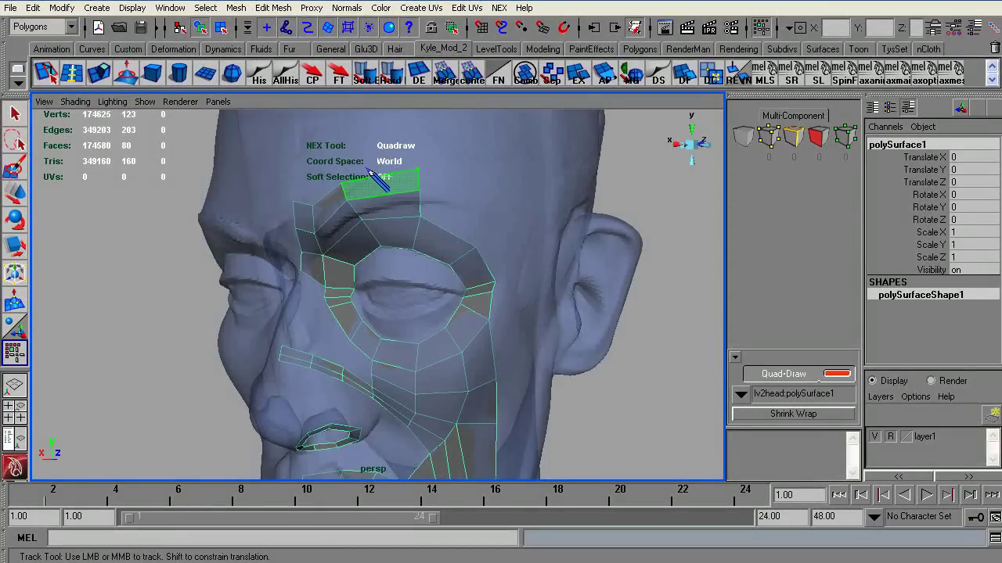
{"action": "left_click", "coordinate": [373, 174], "text": "shift"}
- Examine the whole head from the front and side to judge the retopology coverage and the remaining open areas
{"action": "right_click_drag", "start_coordinate": [498, 157], "coordinate": [407, 162], "text": "alt"}
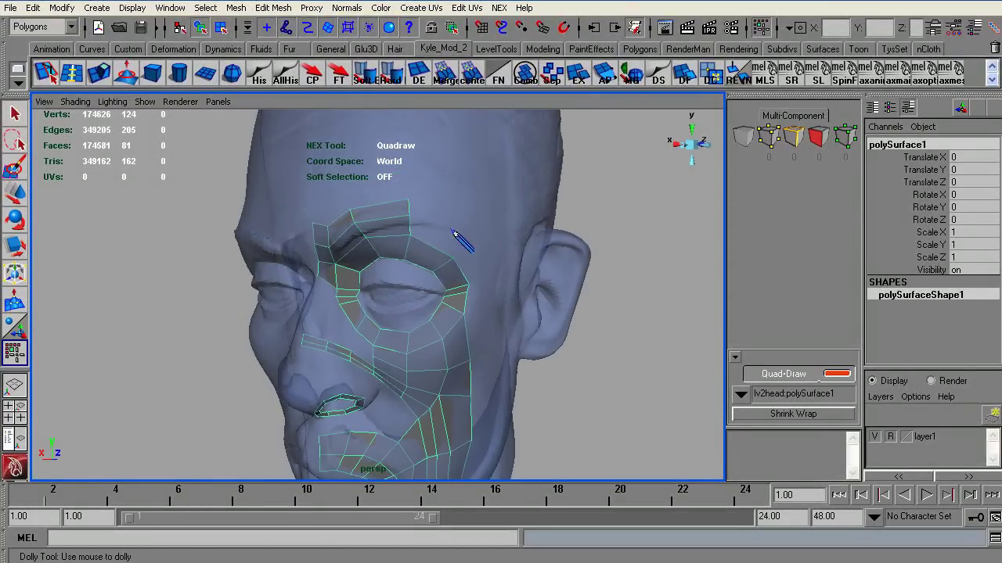
{"action": "right_click_drag", "start_coordinate": [456, 233], "coordinate": [283, 215], "text": "alt"}
{"action": "middle_click_drag", "start_coordinate": [283, 215], "coordinate": [237, 264], "text": "alt"}
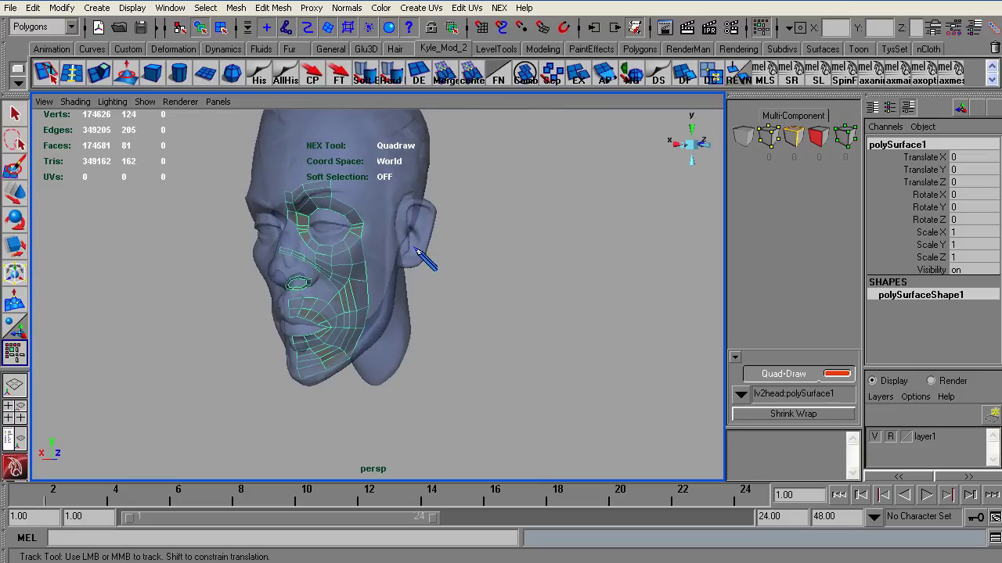
{"action": "middle_click_drag", "start_coordinate": [363, 195], "coordinate": [462, 290], "text": "alt"}
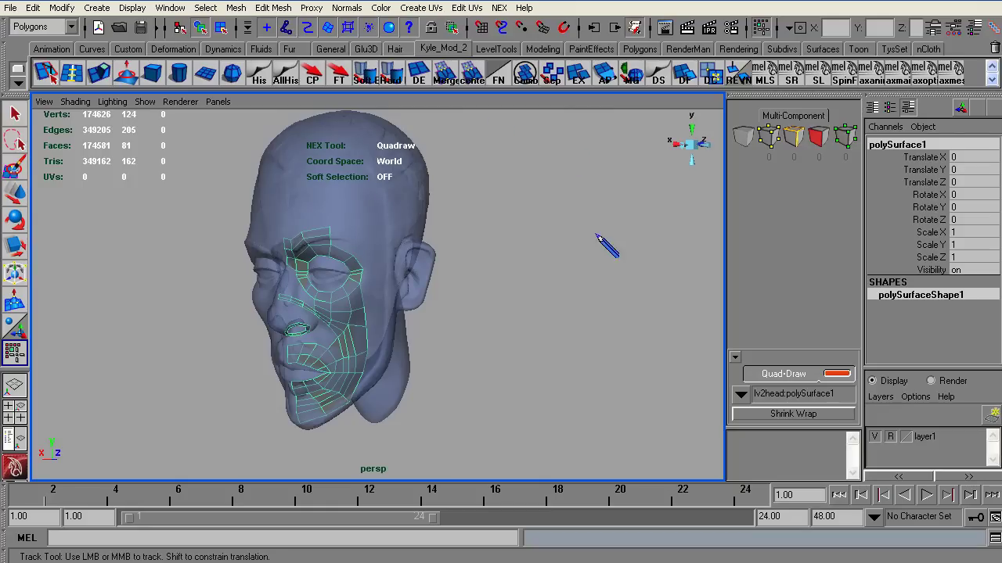
{"action": "left_click_drag", "start_coordinate": [462, 283], "coordinate": [334, 185], "text": "alt"}
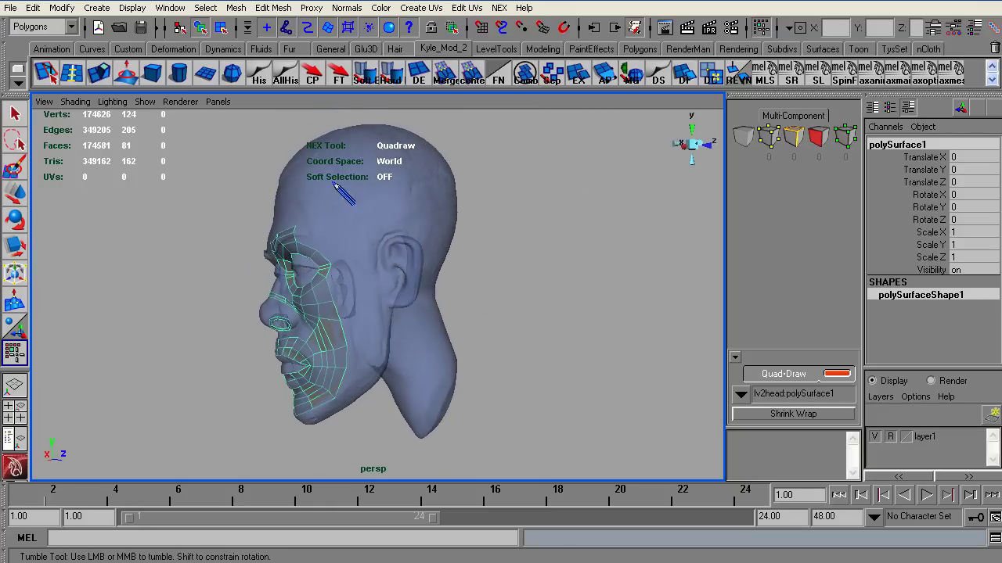
{"action": "right_click_drag", "start_coordinate": [291, 174], "coordinate": [310, 140], "text": "alt"}
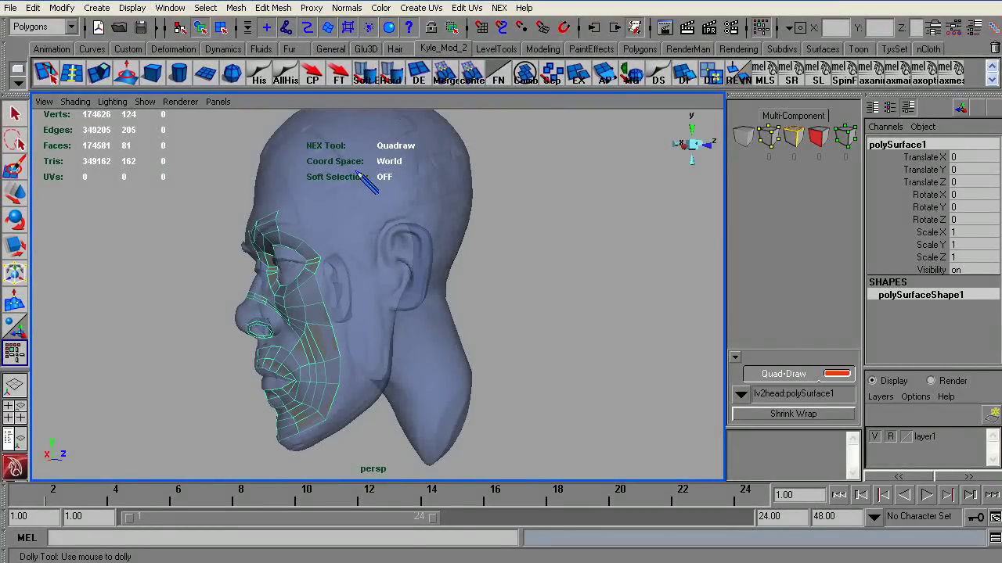
{"action": "left_click_drag", "start_coordinate": [360, 173], "coordinate": [425, 216], "text": "alt"}
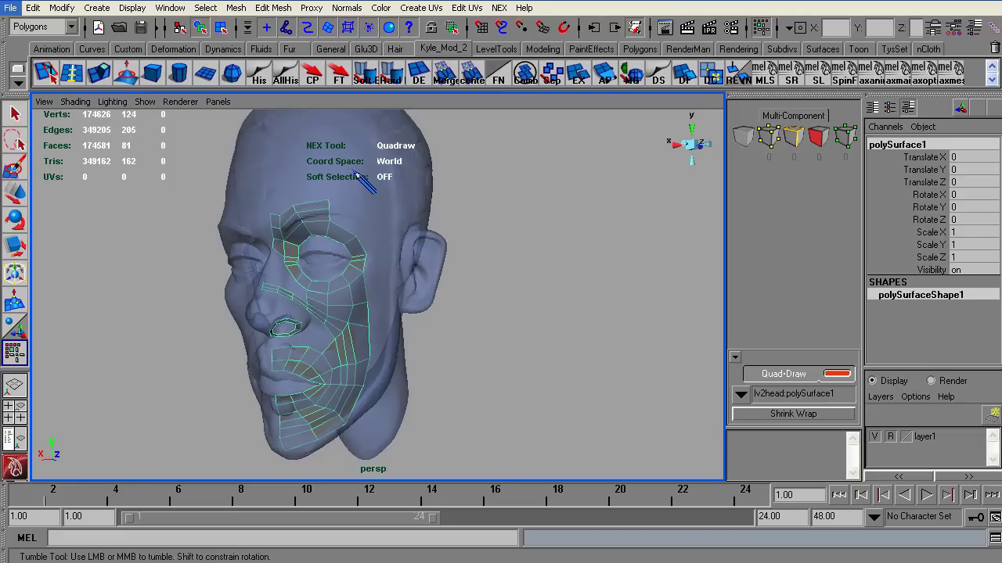
- Place points beyond the brow strip and fill two stacked quads extending both brow rows above the outer eye
{"action": "right_click_drag", "start_coordinate": [347, 223], "coordinate": [348, 176], "text": "alt"}
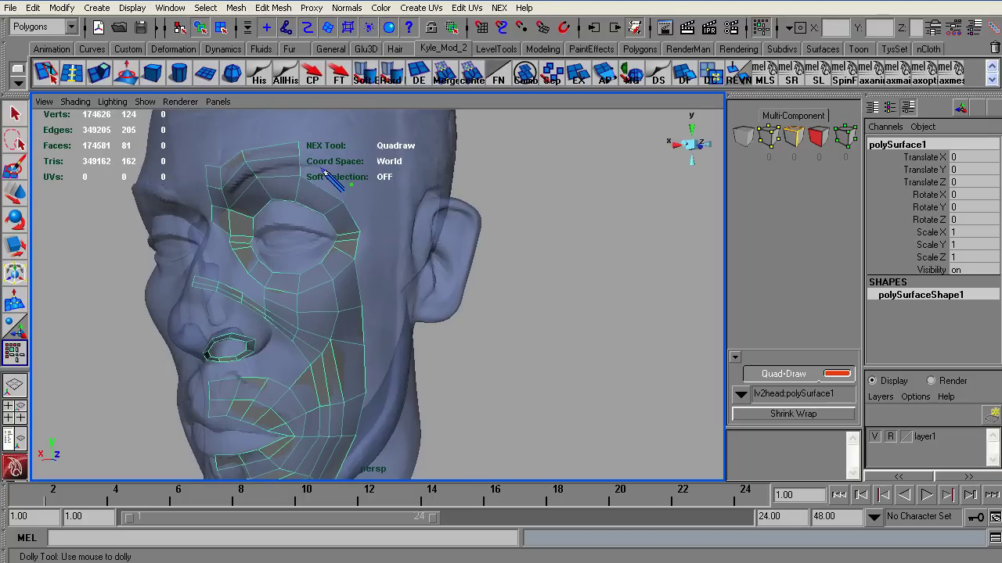
{"action": "left_click_drag", "start_coordinate": [318, 177], "coordinate": [324, 164], "text": "alt"}
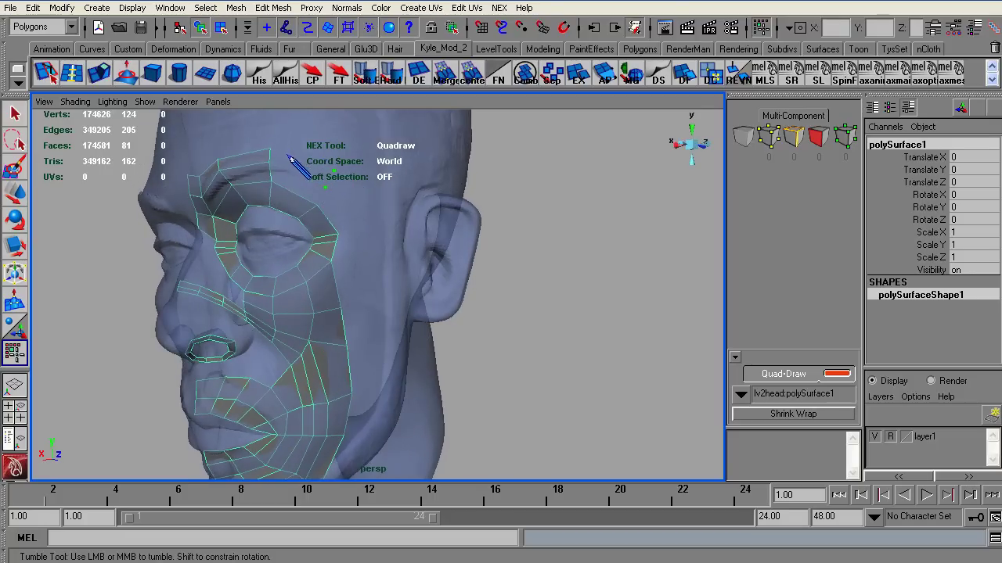
{"action": "left_click_drag", "start_coordinate": [290, 155], "coordinate": [260, 258], "text": "alt"}
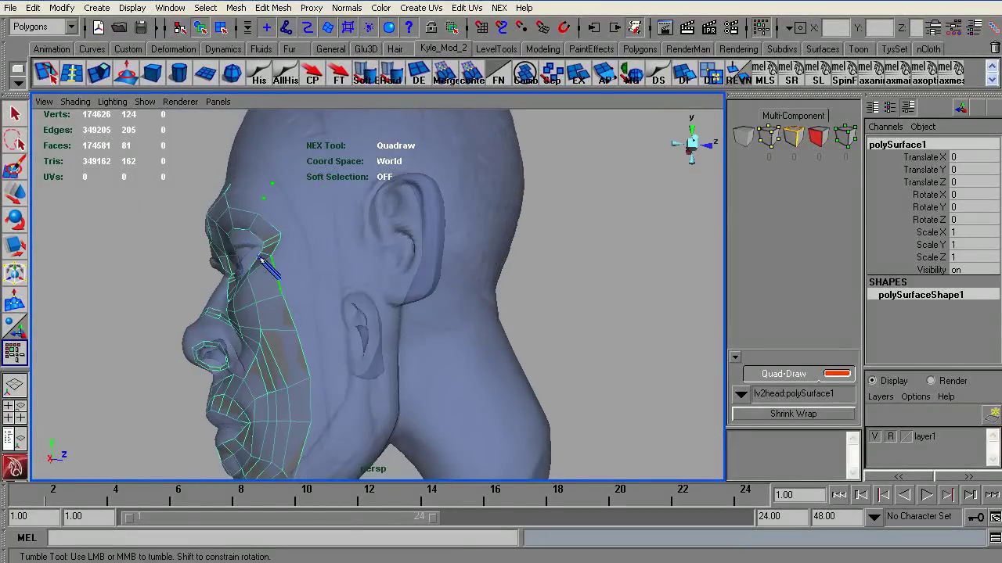
{"action": "left_click_drag", "start_coordinate": [226, 312], "coordinate": [333, 322], "text": "alt"}
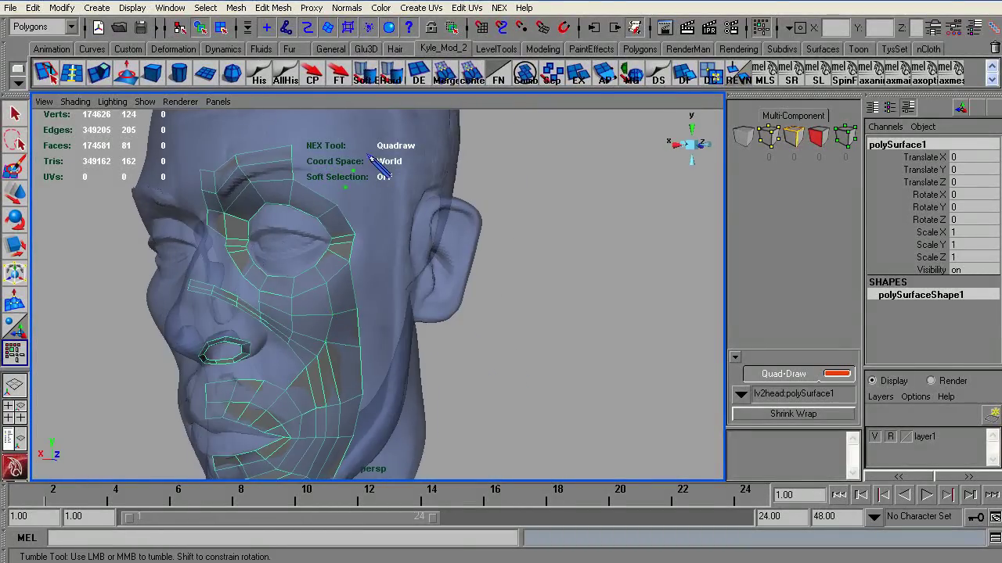
{"action": "mouse_move", "coordinate": [274, 210]}
{"action": "left_mouse_down", "text": "alt"}
{"action": "mouse_move", "coordinate": [297, 224]}
{"action": "mouse_move", "coordinate": [352, 205]}
{"action": "left_mouse_up", "text": "alt"}
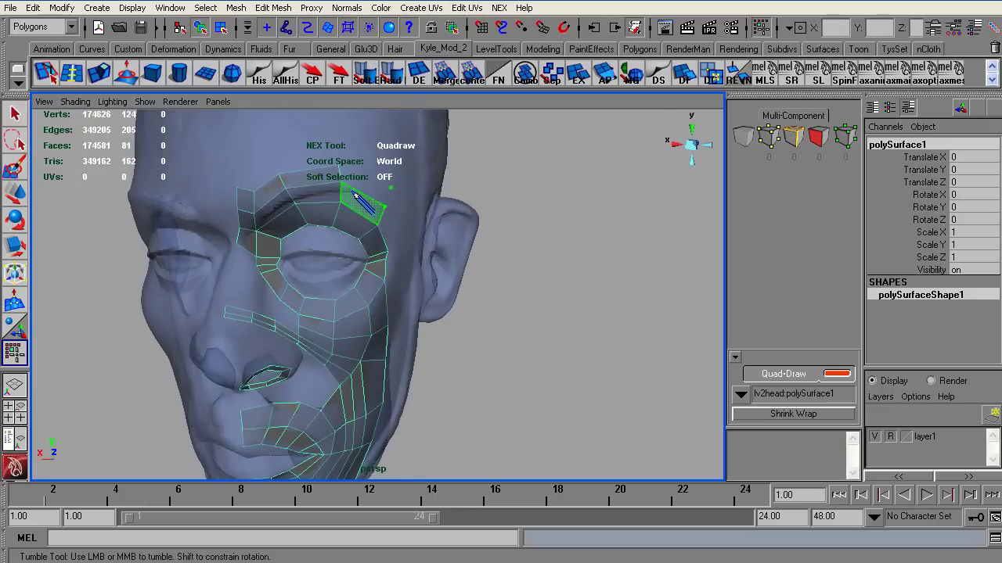
{"action": "left_click", "coordinate": [361, 194], "text": "shift"}
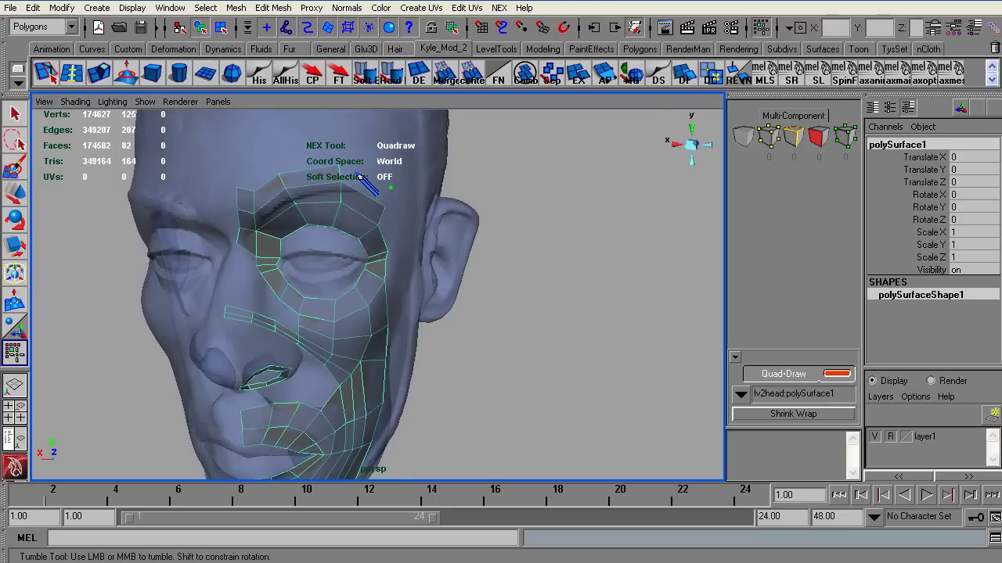
{"action": "left_click", "coordinate": [365, 186], "text": "shift"}
- Continue the two brow rows around the outer eye with two more stacked quads toward the temple
{"action": "left_click_drag", "start_coordinate": [404, 230], "coordinate": [369, 214], "text": "alt"}
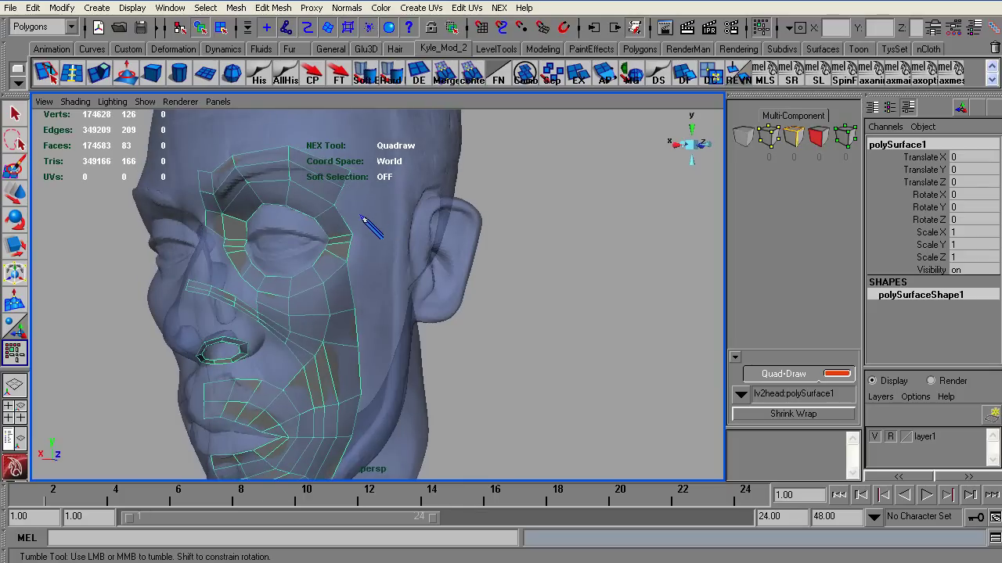
{"action": "left_click", "coordinate": [367, 218], "text": "shift"}
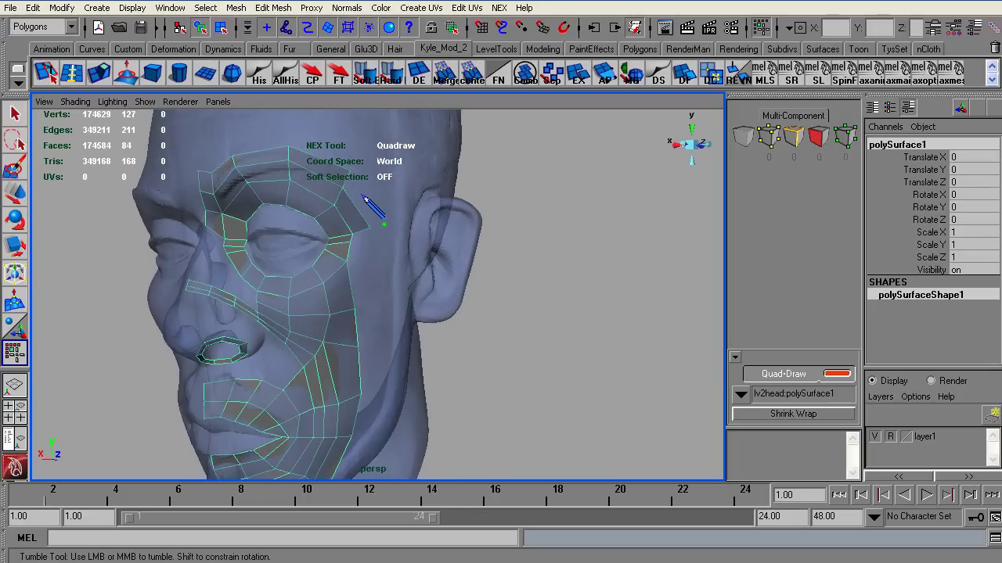
{"action": "left_click", "coordinate": [350, 187], "text": "shift"}
{"action": "left_click_drag", "start_coordinate": [391, 250], "coordinate": [315, 212], "text": "alt"}
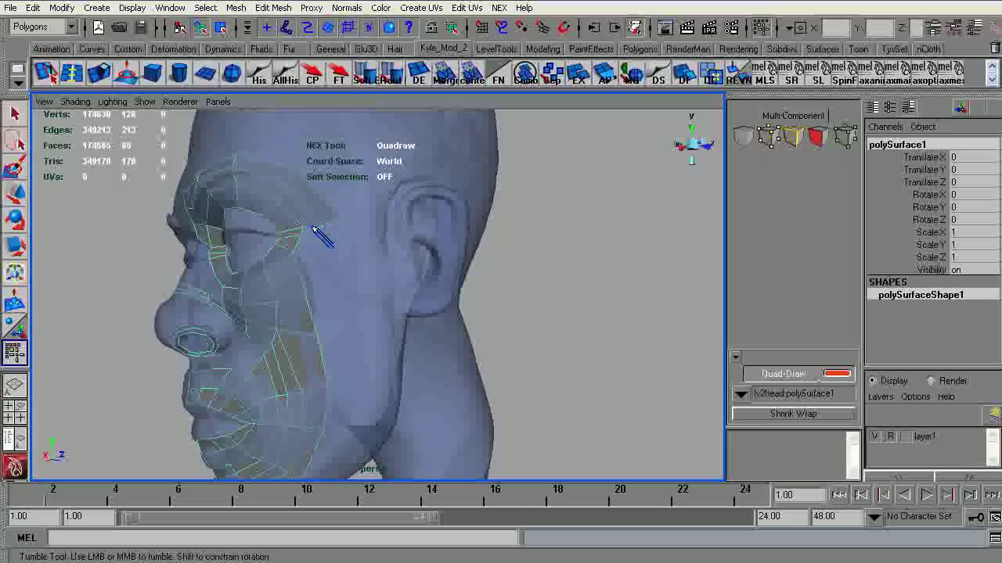
- Fill quads at the temple joining the two brow rows to the outer eye loops and continuing down to the upper cheek
{"action": "left_click", "coordinate": [306, 222], "text": "shift"}
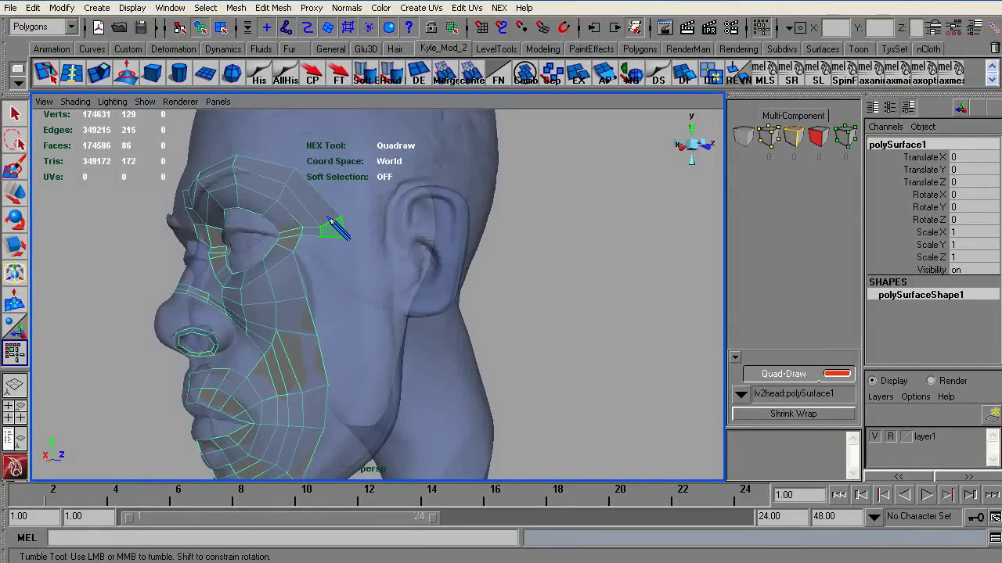
{"action": "left_click", "coordinate": [318, 243], "text": "shift"}
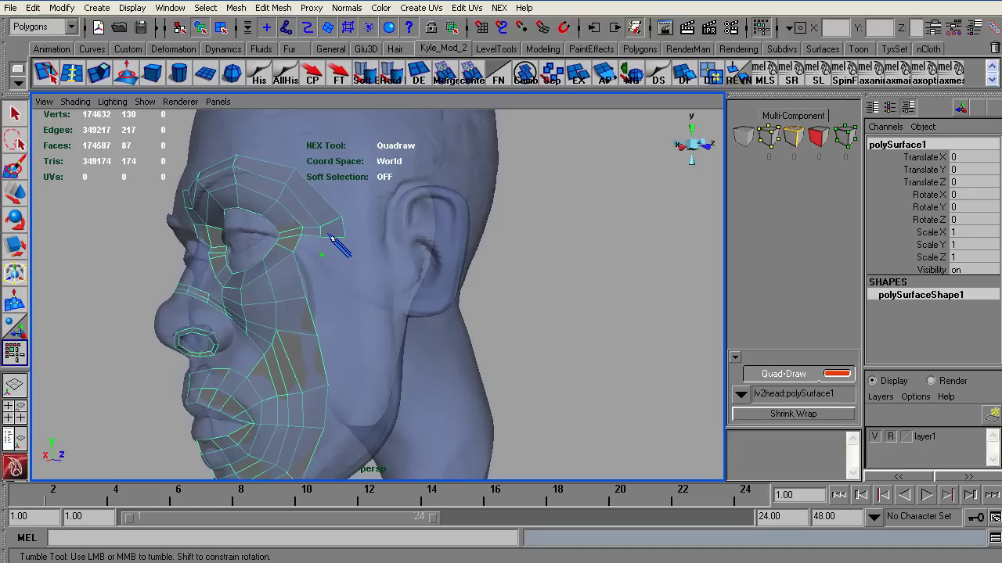
{"action": "left_click", "coordinate": [331, 239], "text": "shift"}
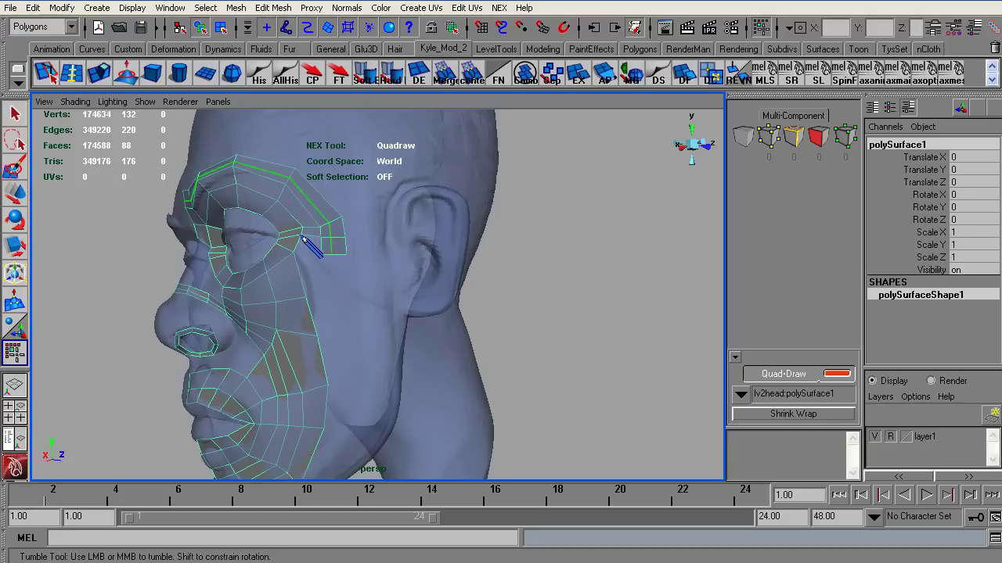
{"action": "left_click", "coordinate": [329, 273], "text": "shift"}
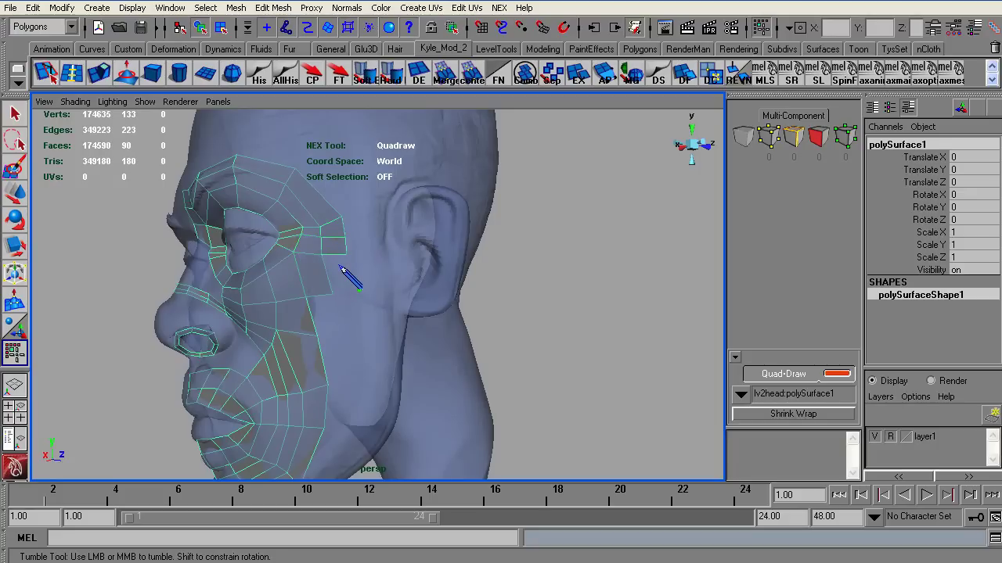
{"action": "left_click", "coordinate": [333, 263], "text": "shift"}
- Examine the head from the side and three-quarter front to check the edge flow around the eye, nose and mouth
{"action": "right_click_drag", "start_coordinate": [358, 228], "coordinate": [219, 228], "text": "alt"}
{"action": "middle_click_drag", "start_coordinate": [262, 225], "coordinate": [255, 142], "text": "alt"}
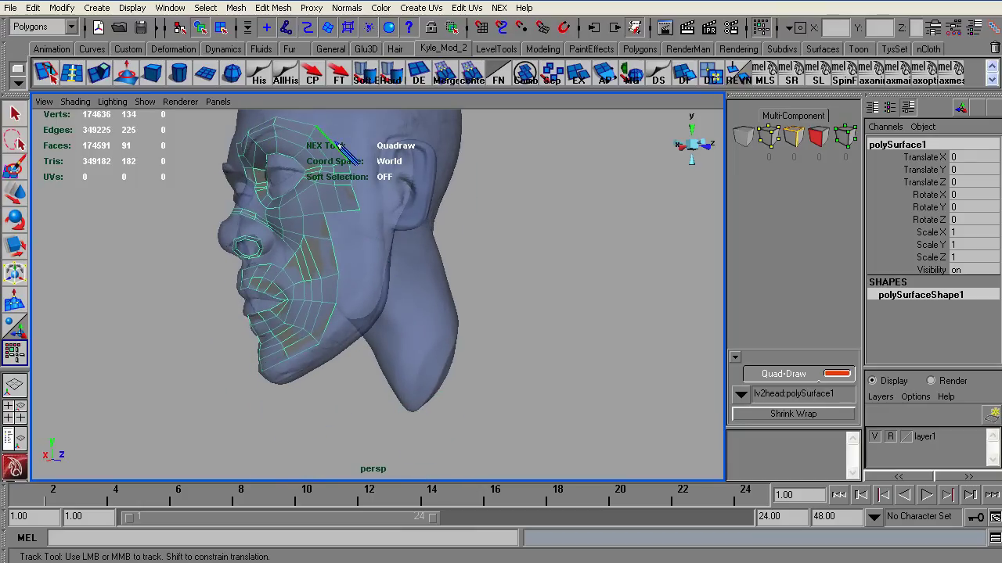
{"action": "left_click_drag", "start_coordinate": [337, 146], "coordinate": [207, 239], "text": "alt"}
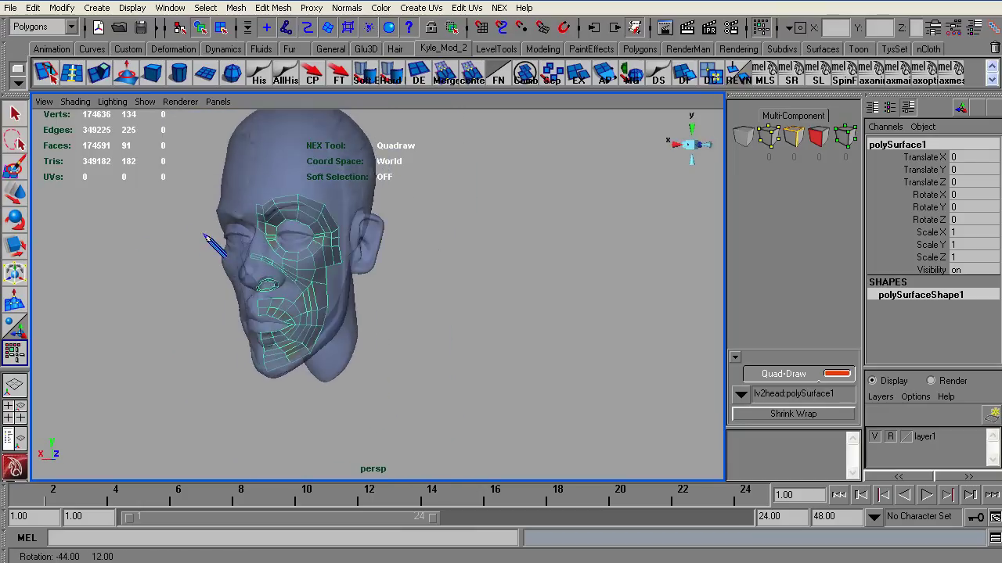
{"action": "right_click_drag", "start_coordinate": [205, 236], "coordinate": [351, 271], "text": "alt"}
{"action": "middle_click_drag", "start_coordinate": [350, 205], "coordinate": [439, 238], "text": "alt"}
{"action": "right_click_drag", "start_coordinate": [438, 238], "coordinate": [363, 239], "text": "alt"}
{"action": "left_click_drag", "start_coordinate": [363, 239], "coordinate": [327, 195], "text": "alt"}
{"action": "right_click_drag", "start_coordinate": [326, 195], "coordinate": [341, 197], "text": "alt"}
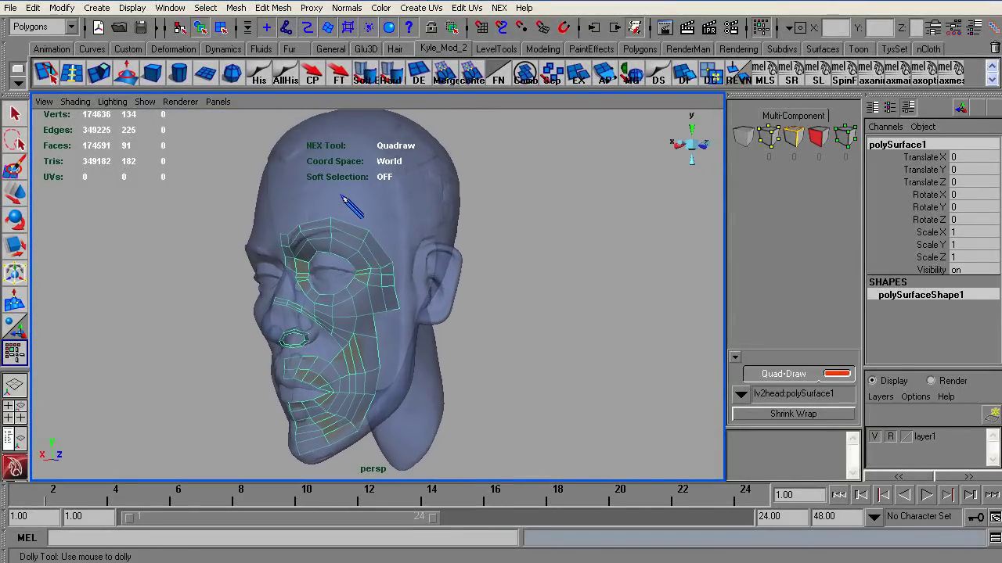
{"action": "left_click_drag", "start_coordinate": [342, 195], "coordinate": [337, 176], "text": "alt"}
{"action": "right_click_drag", "start_coordinate": [336, 176], "coordinate": [419, 231], "text": "alt"}
{"action": "right_click_drag", "start_coordinate": [371, 210], "coordinate": [335, 201], "text": "alt"}
{"action": "middle_click_drag", "start_coordinate": [335, 201], "coordinate": [349, 165], "text": "alt"}
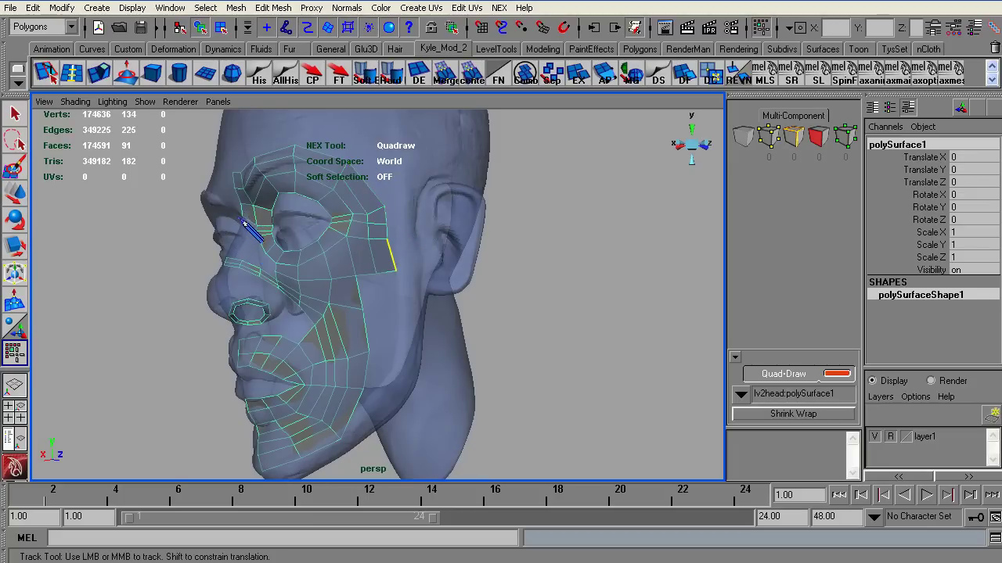
{"action": "mouse_move", "coordinate": [255, 225]}
{"action": "left_mouse_down"}
{"action": "mouse_move", "coordinate": [238, 268]}
{"action": "mouse_move", "coordinate": [220, 283]}
{"action": "mouse_move", "coordinate": [213, 270]}
{"action": "mouse_move", "coordinate": [259, 281]}
{"action": "mouse_move", "coordinate": [265, 321]}
{"action": "mouse_move", "coordinate": [233, 353]}
{"action": "left_mouse_up"}
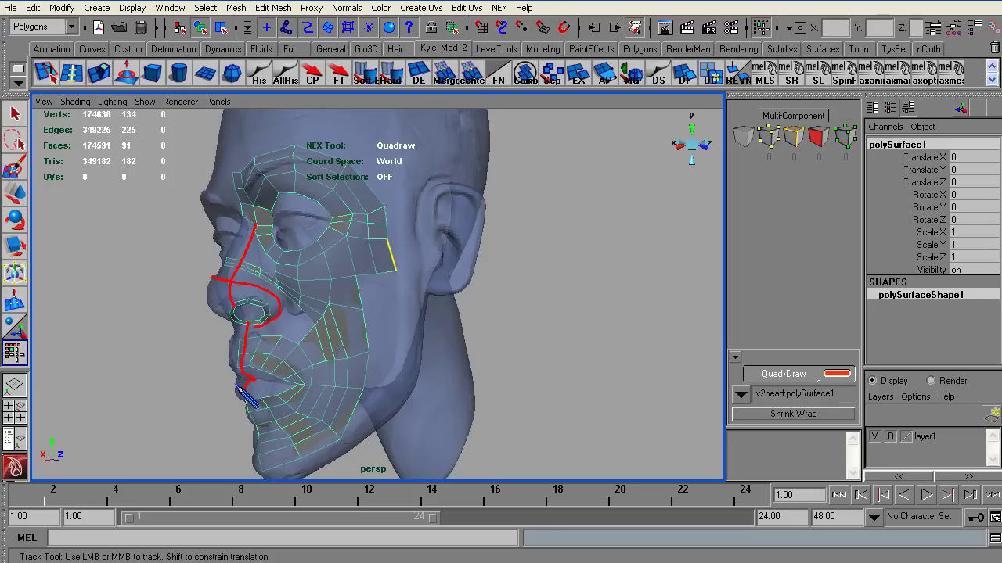
{"action": "mouse_move", "coordinate": [239, 389]}
{"action": "left_mouse_down"}
{"action": "mouse_move", "coordinate": [252, 403]}
{"action": "mouse_move", "coordinate": [274, 397]}
{"action": "mouse_move", "coordinate": [258, 397]}
{"action": "left_mouse_up"}
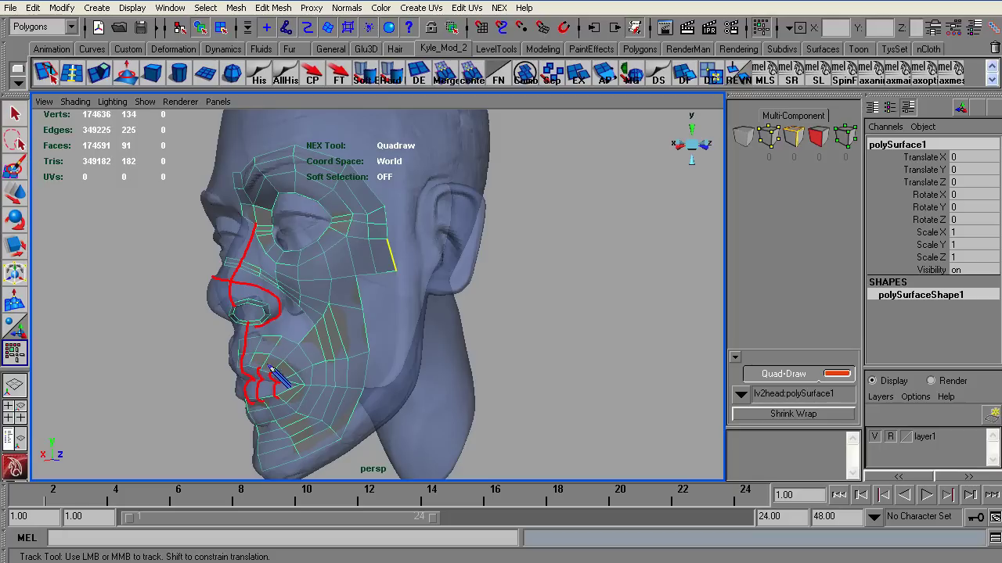
{"action": "mouse_move", "coordinate": [260, 326]}
{"action": "left_mouse_down"}
{"action": "mouse_move", "coordinate": [250, 366]}
{"action": "mouse_move", "coordinate": [278, 369]}
{"action": "mouse_move", "coordinate": [258, 405]}
{"action": "mouse_move", "coordinate": [251, 400]}
{"action": "left_mouse_up"}
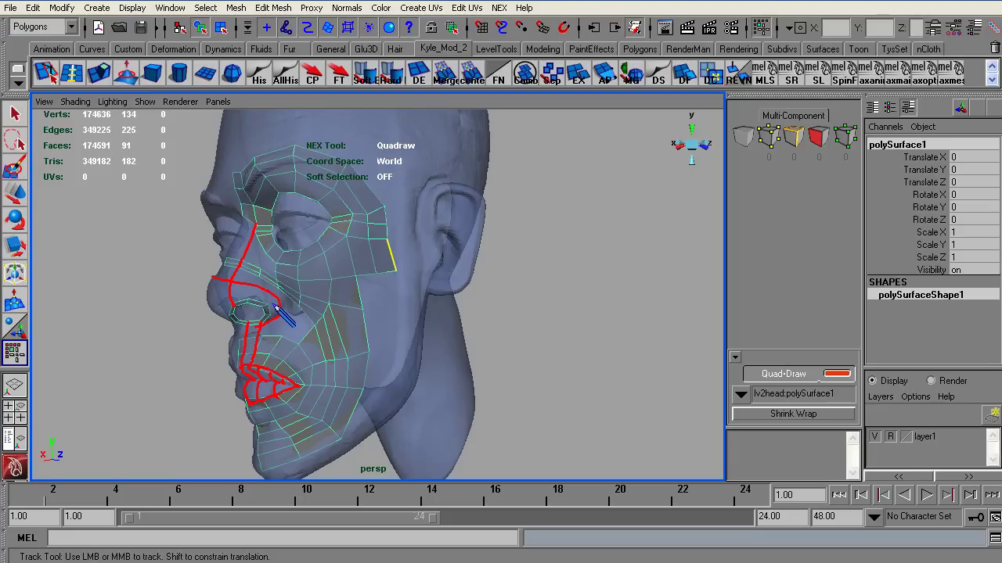
{"action": "mouse_move", "coordinate": [310, 362]}
{"action": "left_mouse_down"}
{"action": "mouse_move", "coordinate": [314, 386]}
{"action": "mouse_move", "coordinate": [258, 429]}
{"action": "left_mouse_up"}
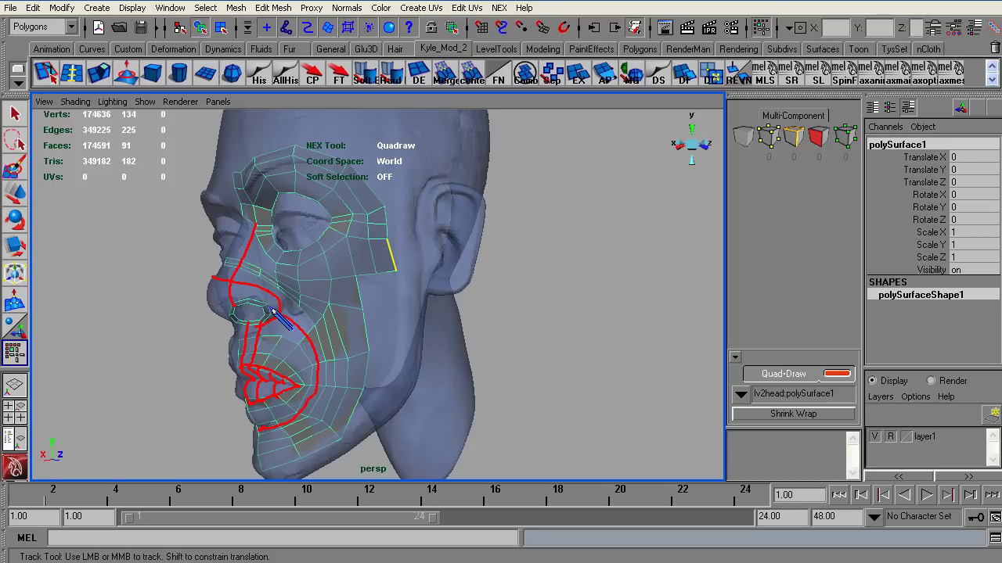
{"action": "left_click_drag", "start_coordinate": [261, 302], "coordinate": [280, 293]}
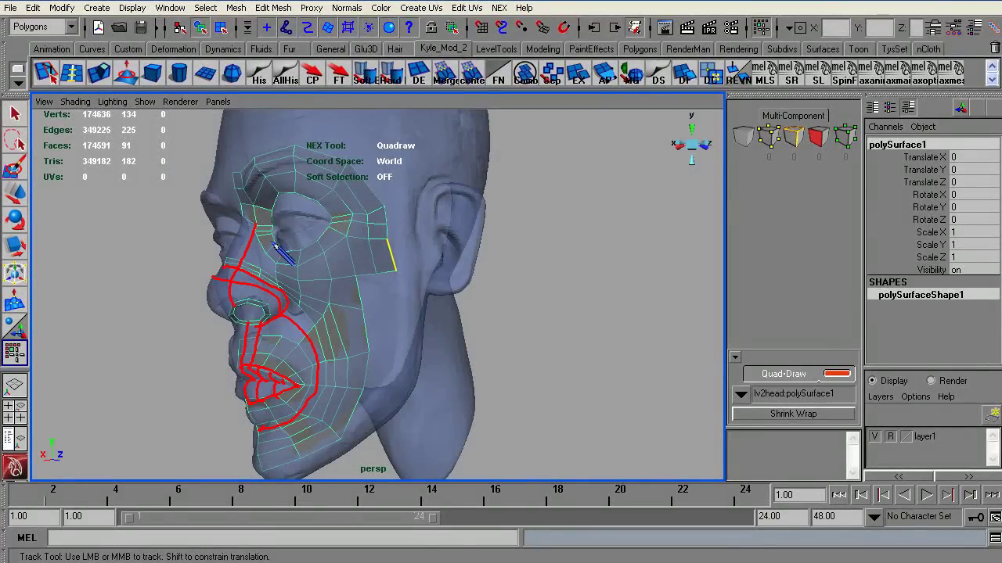
{"action": "mouse_move", "coordinate": [295, 192]}
{"action": "left_mouse_down"}
{"action": "mouse_move", "coordinate": [276, 203]}
{"action": "mouse_move", "coordinate": [308, 213]}
{"action": "left_mouse_up"}
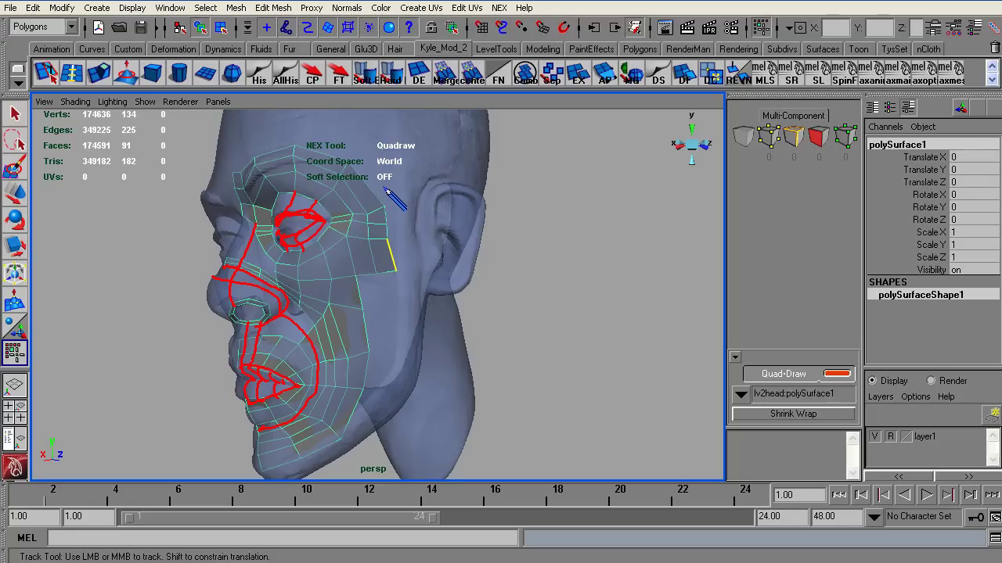
{"action": "right_click_drag", "start_coordinate": [422, 255], "coordinate": [290, 254], "text": "alt"}
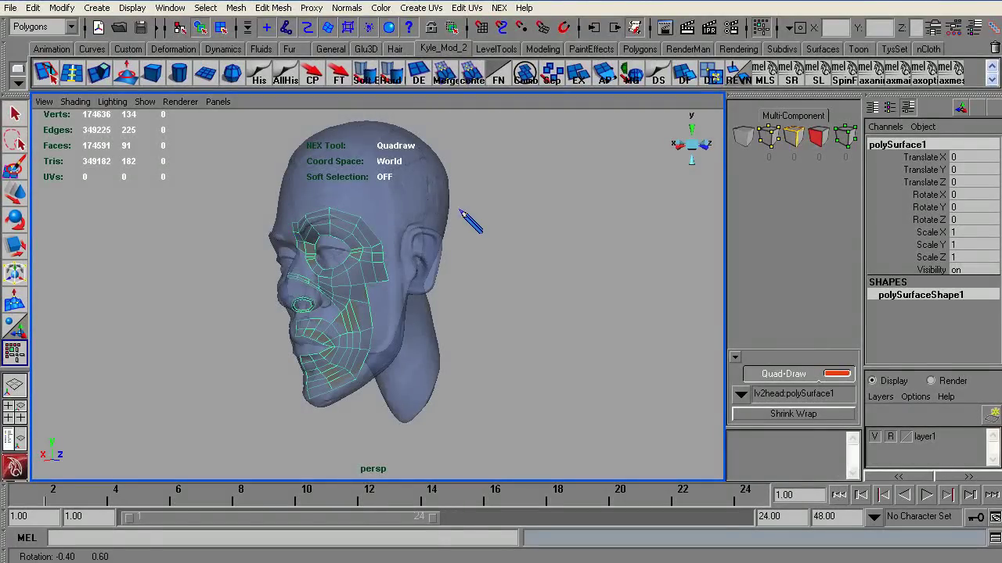
{"action": "left_click_drag", "start_coordinate": [470, 216], "coordinate": [491, 205], "text": "alt"}
{"action": "right_click_drag", "start_coordinate": [236, 335], "coordinate": [232, 288], "text": "alt"}
{"action": "left_click_drag", "start_coordinate": [232, 288], "coordinate": [229, 247], "text": "alt"}
{"action": "middle_click_drag", "start_coordinate": [216, 222], "coordinate": [195, 230], "text": "alt"}
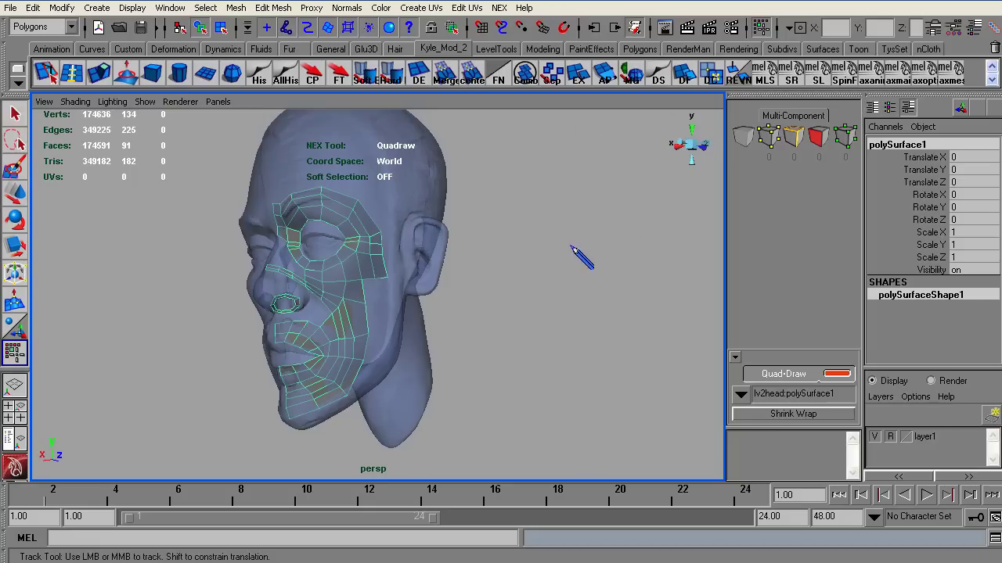
{"action": "left_click_drag", "start_coordinate": [565, 226], "coordinate": [514, 209], "text": "alt"}
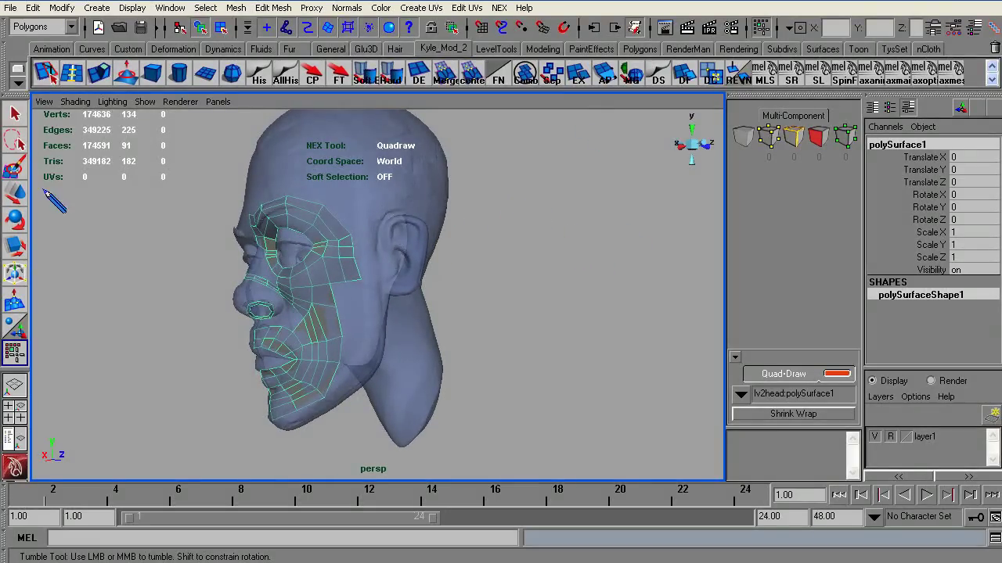